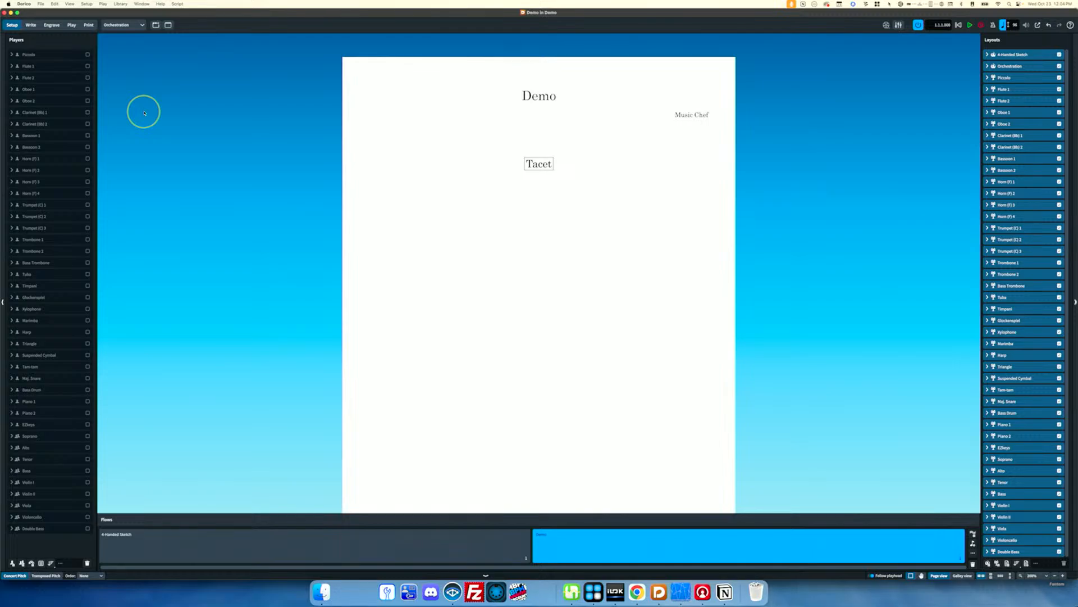
- In Play mode, add a new VST instrument slot, load Native Instruments Kontakt 7 into it, and reposition its window
{"action": "left_click", "coordinate": [72, 25]}
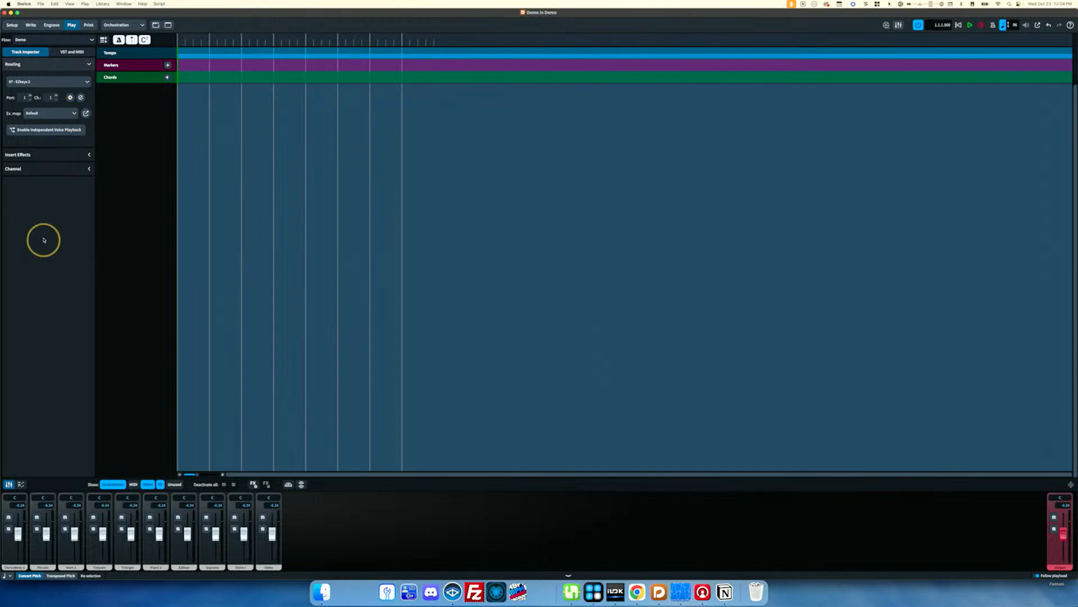
{"action": "left_click", "coordinate": [71, 52]}
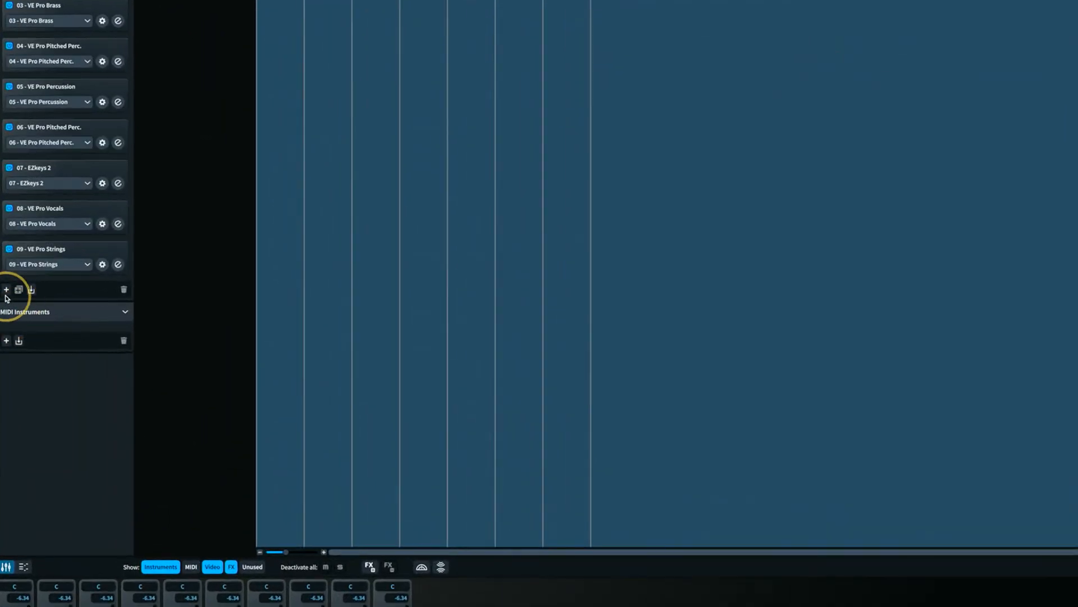
{"action": "left_click", "coordinate": [6, 289]}
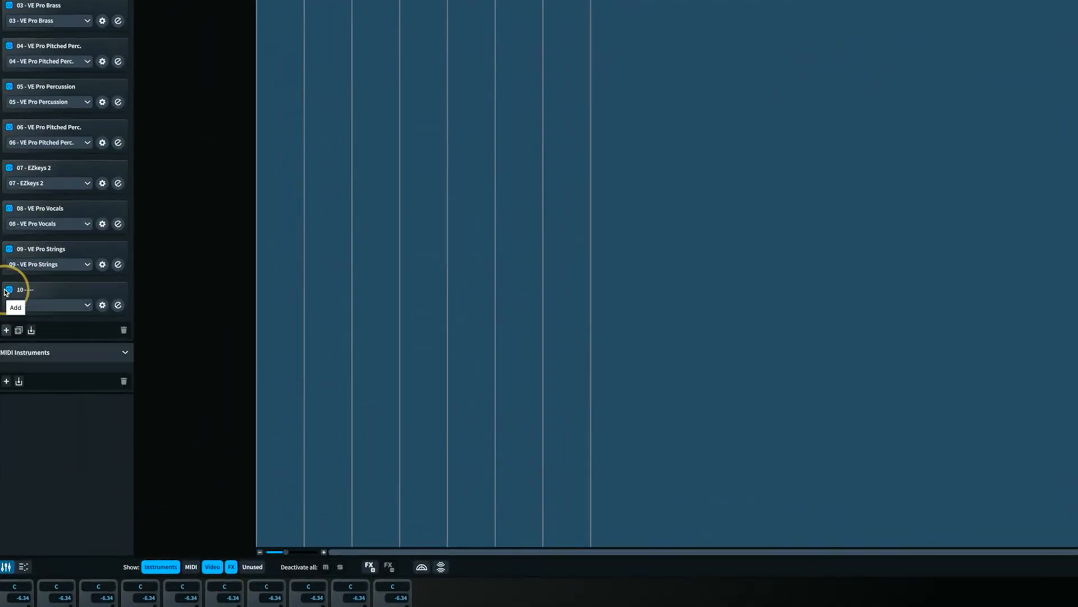
{"action": "left_click", "coordinate": [52, 305]}
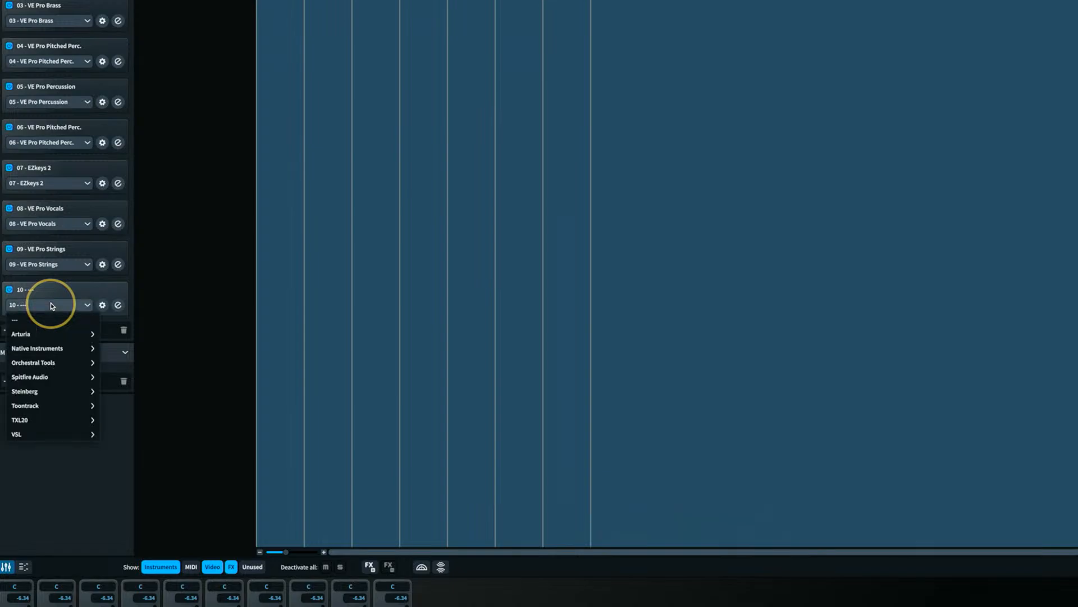
{"action": "left_click", "coordinate": [77, 348]}
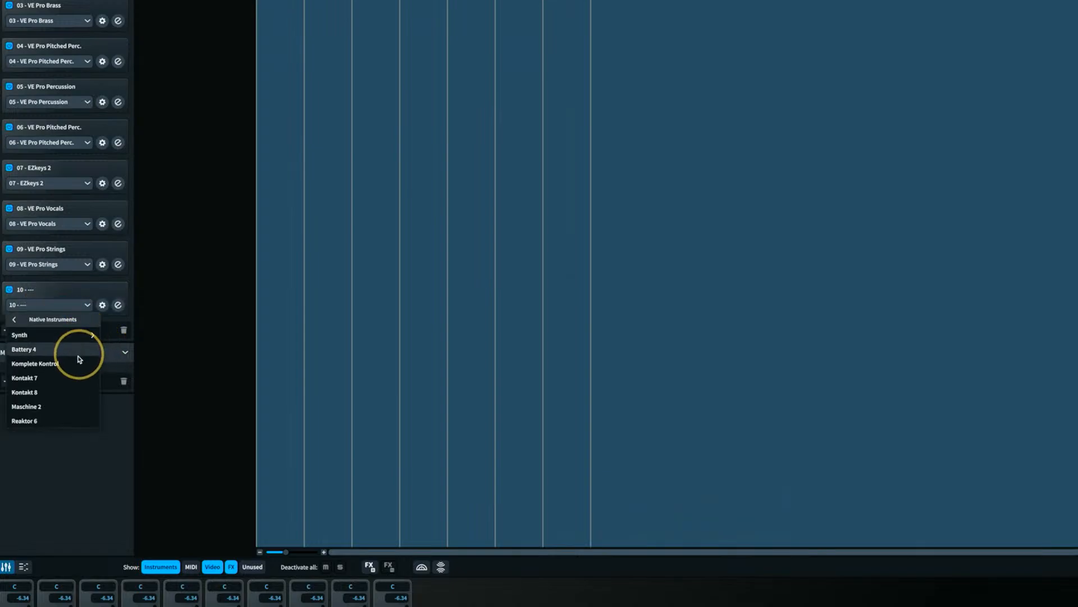
{"action": "left_click", "coordinate": [72, 377]}
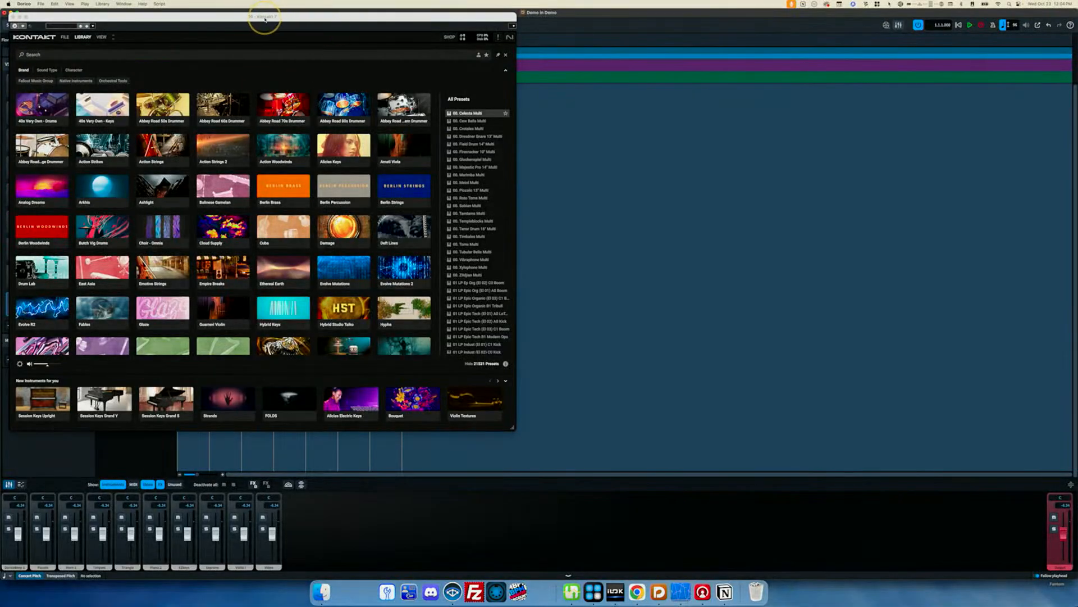
{"action": "left_click_drag", "start_coordinate": [274, 15], "coordinate": [491, 53]}
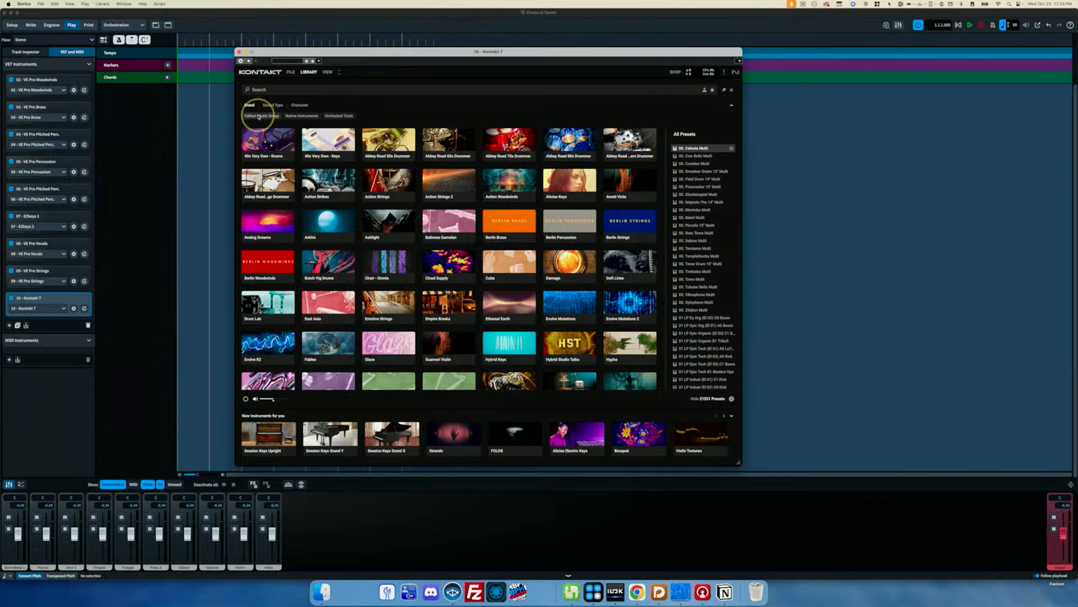
- Search the Kontakt library for "gam", load the OP Kettle Gongs preset from Balinese Gamelan, and move the instrument window to open space
{"action": "left_click", "coordinate": [375, 87]}
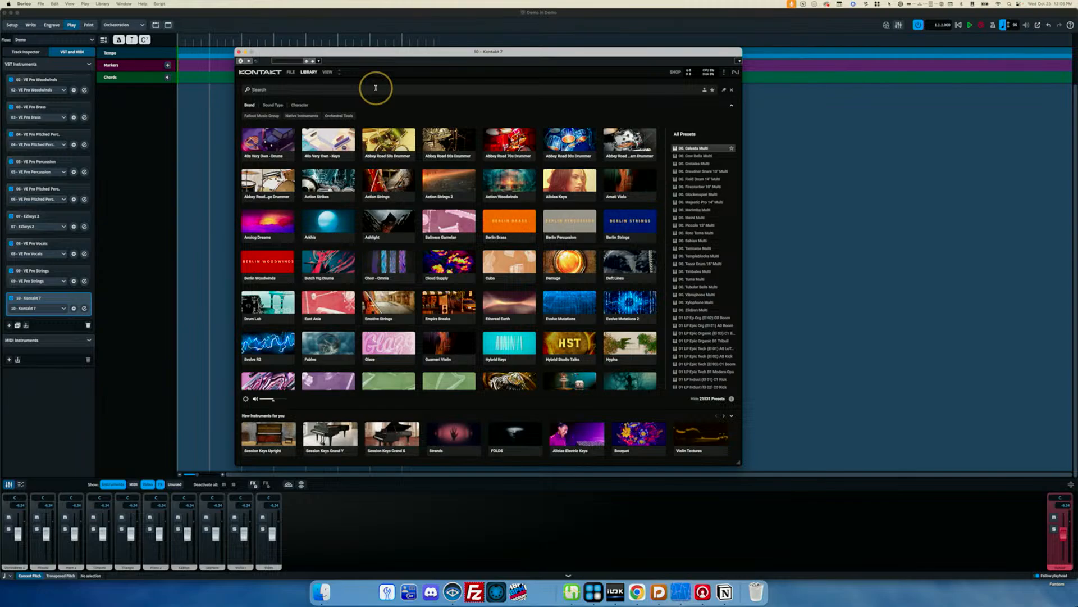
{"action": "type", "text": "gam"}
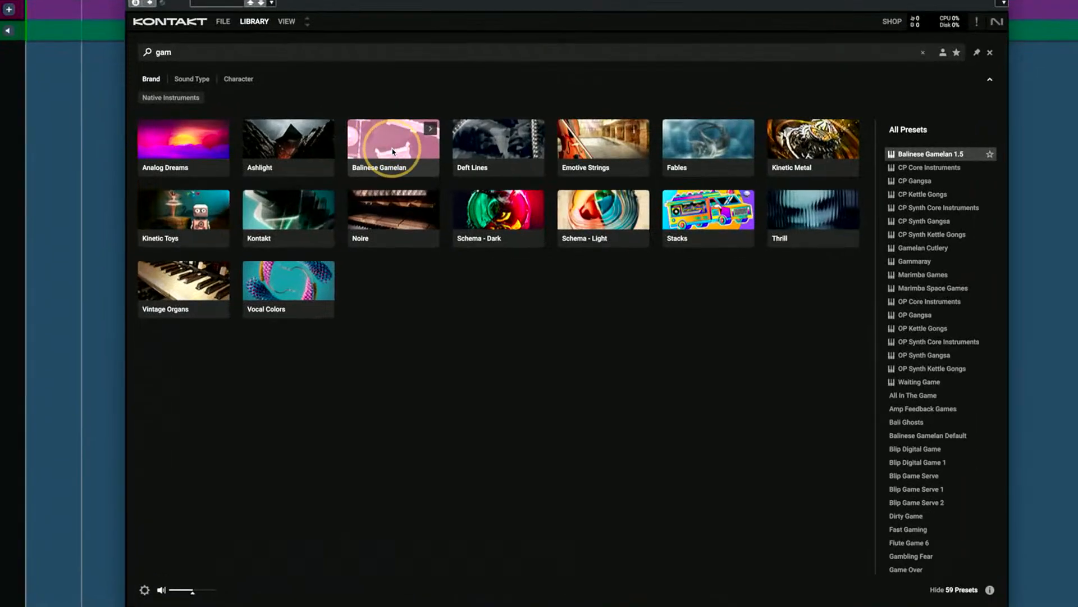
{"action": "left_click", "coordinate": [392, 150]}
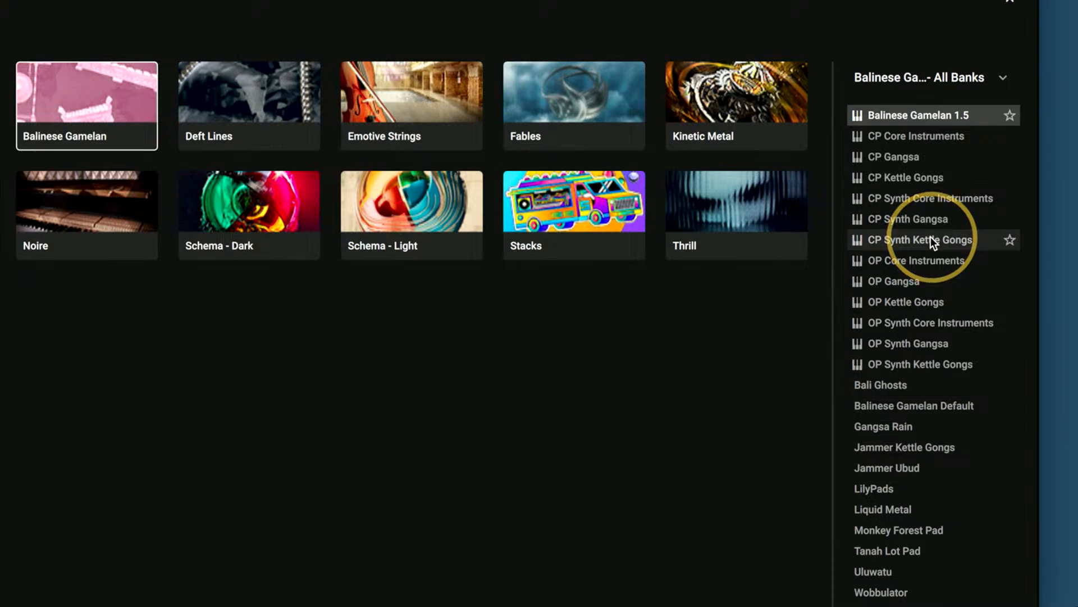
{"action": "left_click", "coordinate": [910, 301]}
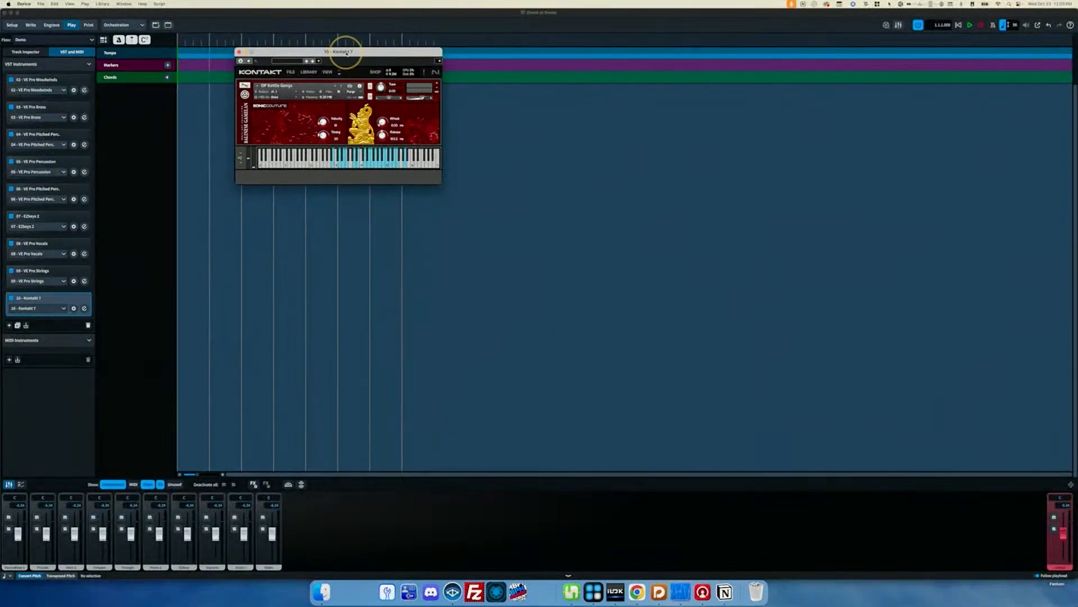
{"action": "left_click_drag", "start_coordinate": [347, 52], "coordinate": [602, 214]}
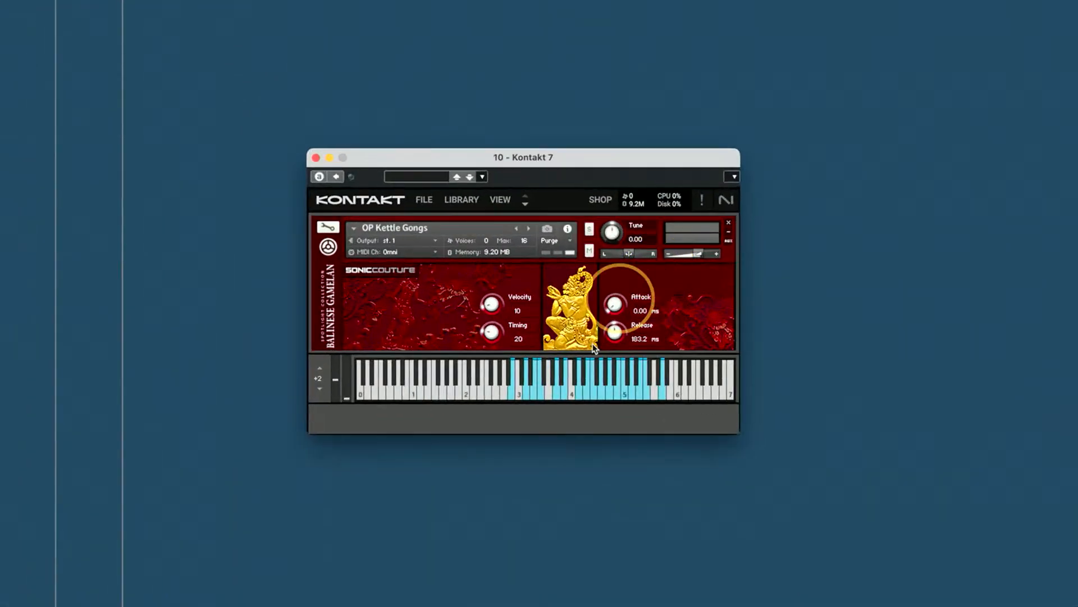
- Audition several highlighted notes of the OP Kettle Gongs patch on Kontakt's keyboard and move its window aside
{"action": "left_click", "coordinate": [584, 392]}
{"action": "left_click", "coordinate": [599, 392]}
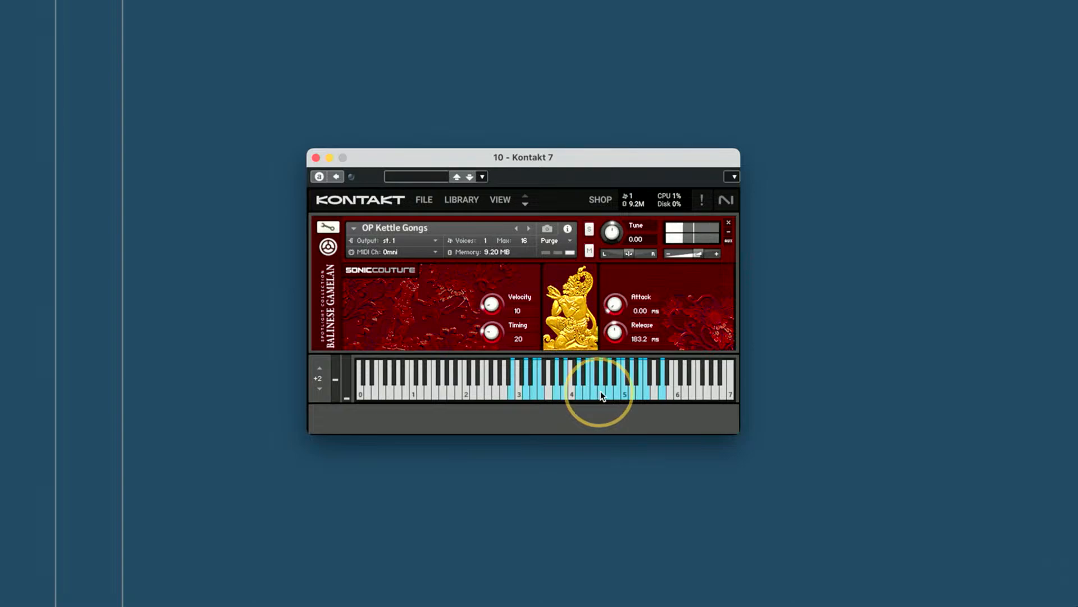
{"action": "left_click", "coordinate": [602, 392]}
{"action": "left_click", "coordinate": [610, 393]}
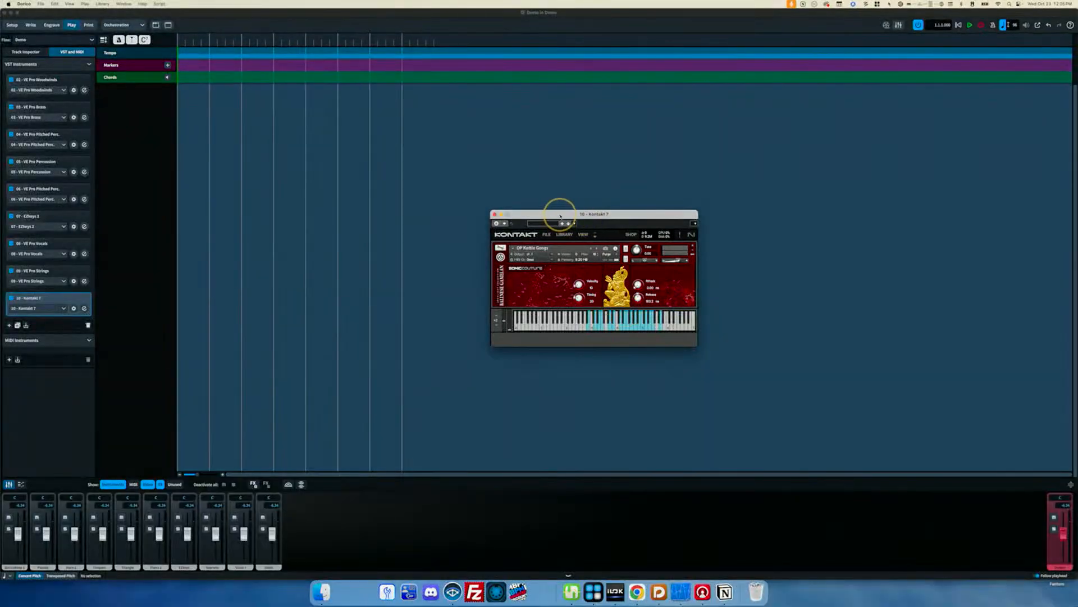
{"action": "left_click_drag", "start_coordinate": [560, 215], "coordinate": [487, 145]}
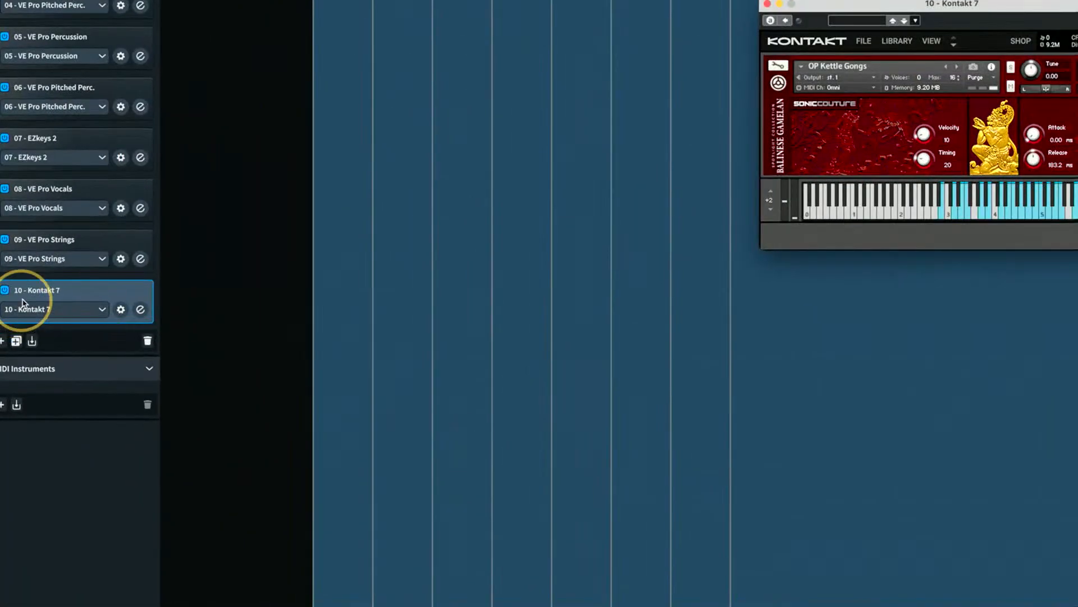
- Rename the Kontakt 7 slot to Gamelan in its endpoint setup and apply the change
{"action": "left_click", "coordinate": [74, 308]}
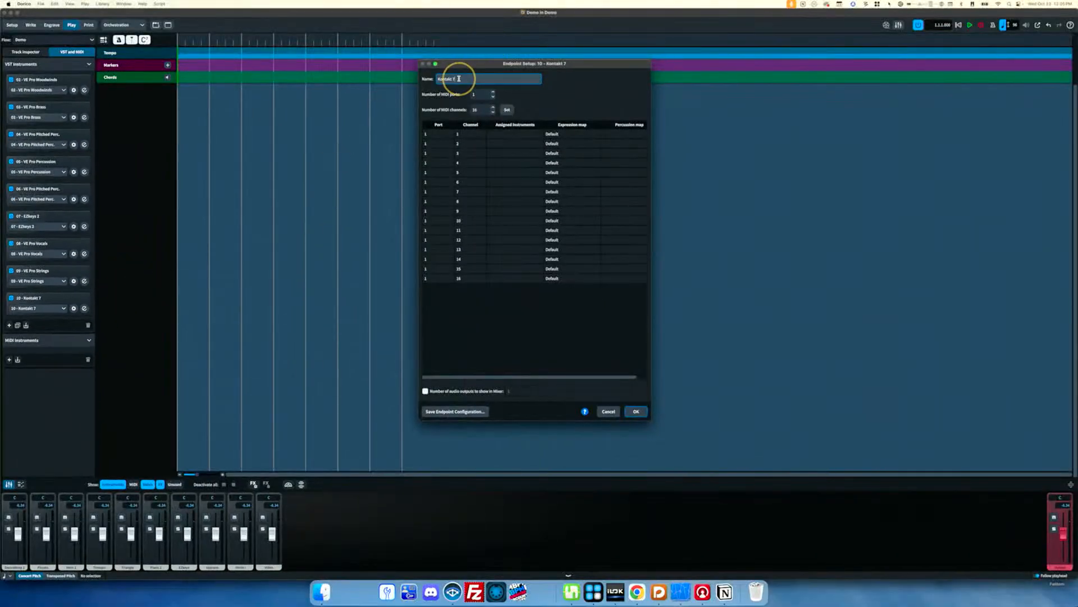
{"action": "double_click", "coordinate": [459, 79]}
{"action": "type", "text": "h"}
{"action": "key", "text": "super+a"}
{"action": "type", "text": "A"}
{"action": "type", "text": "amalan"}
{"action": "left_click_drag", "start_coordinate": [556, 220], "coordinate": [720, 88]}
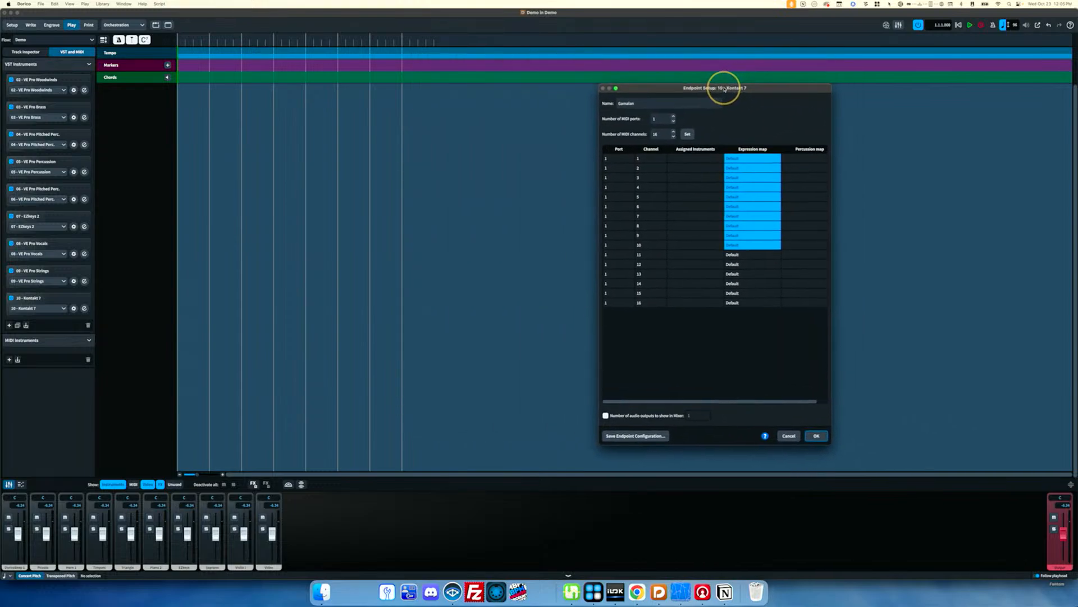
{"action": "left_click", "coordinate": [821, 429]}
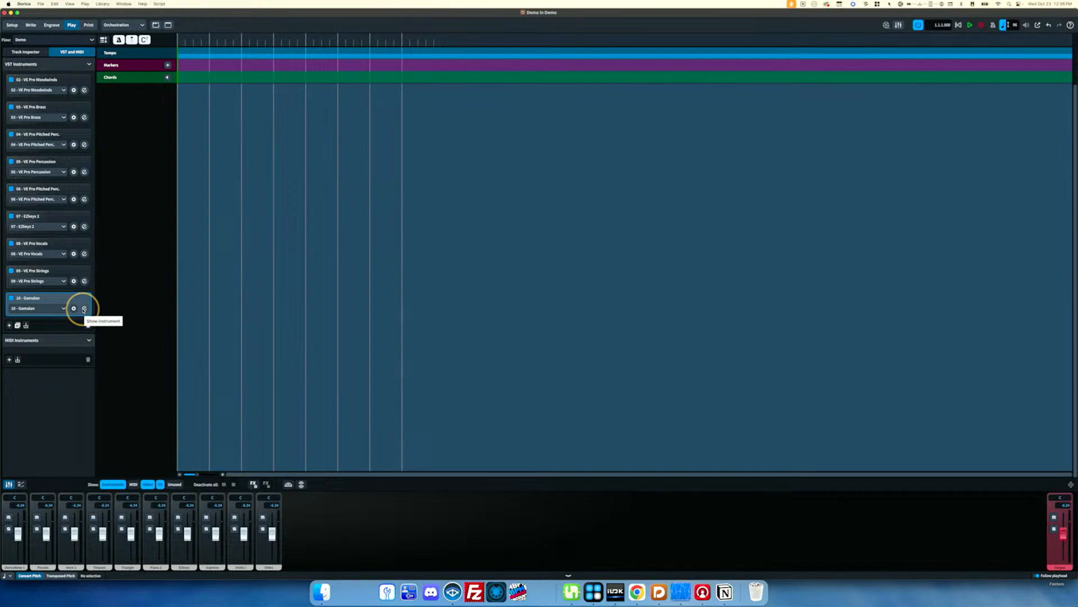
- Show the Gamelan instrument and arrange the windows so the narrowed project window sits beside Kontakt without covering it
{"action": "left_click", "coordinate": [85, 309]}
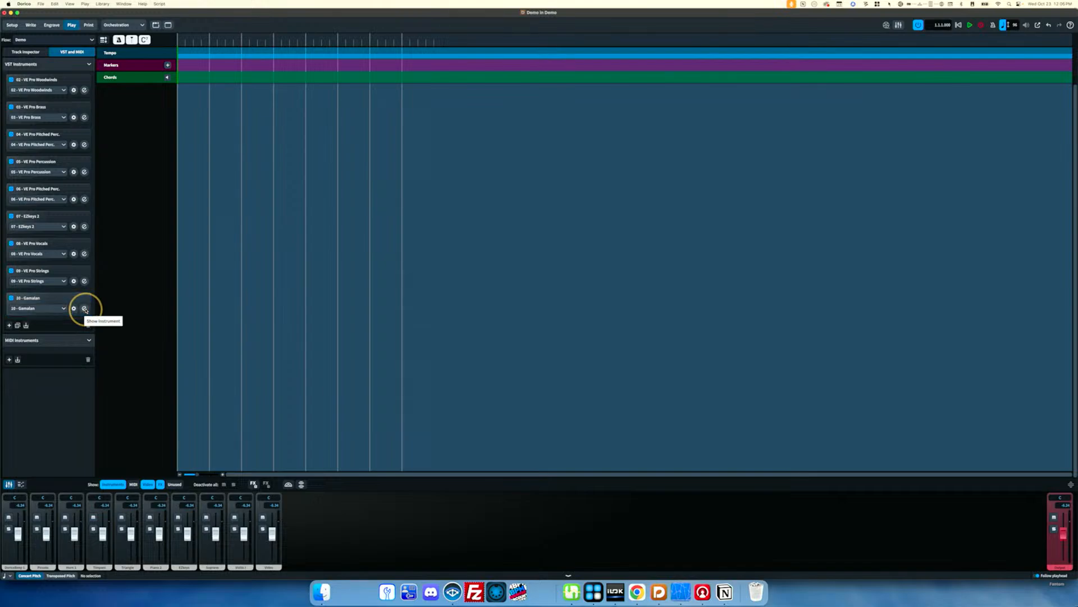
{"action": "left_click", "coordinate": [85, 310]}
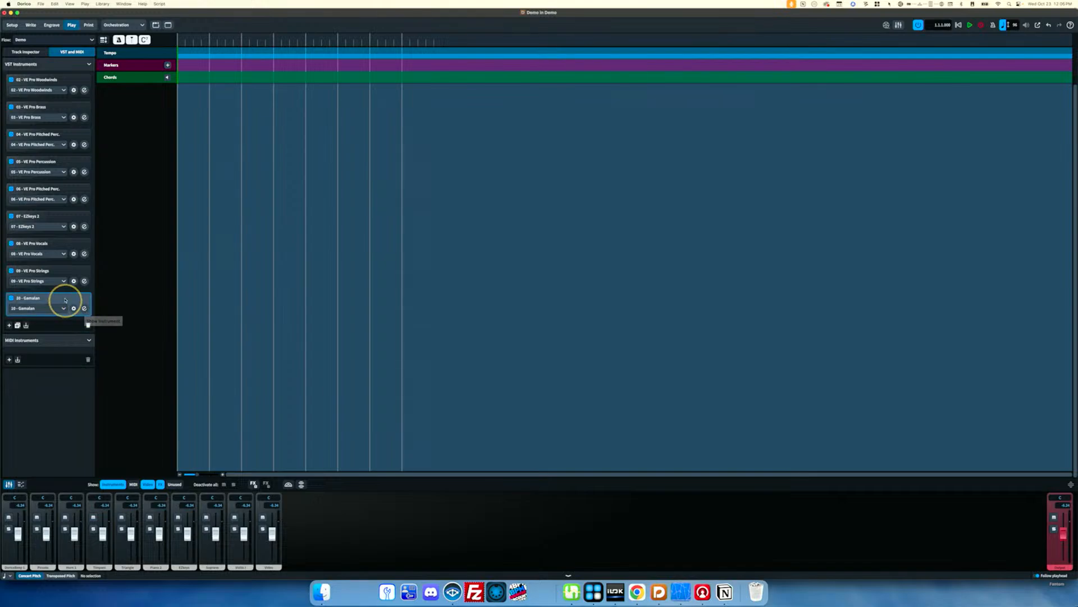
{"action": "left_click_drag", "start_coordinate": [210, 13], "coordinate": [233, 256]}
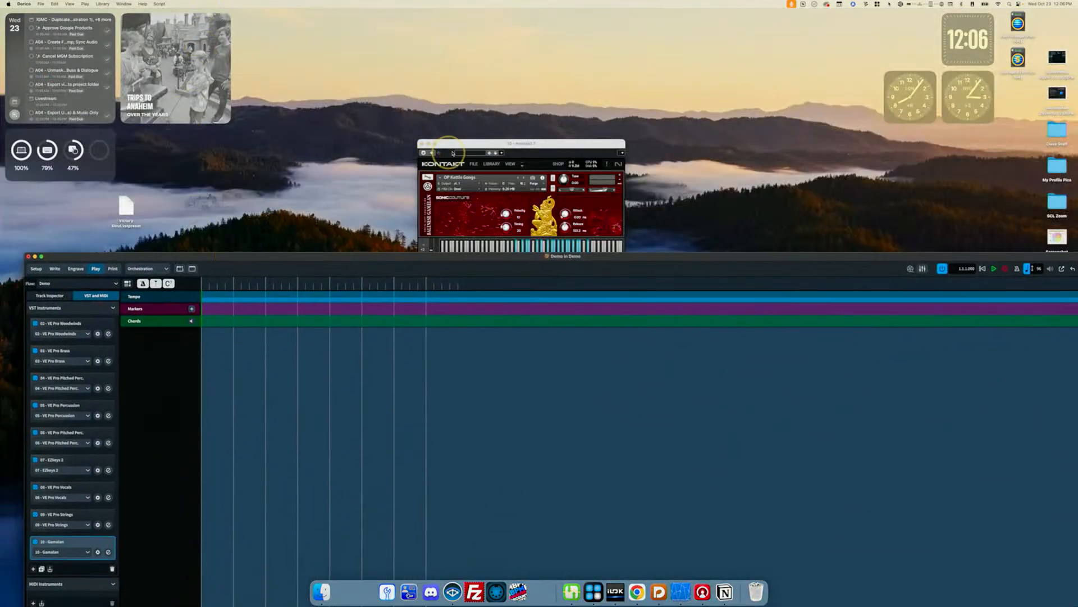
{"action": "left_click_drag", "start_coordinate": [454, 144], "coordinate": [44, 101]}
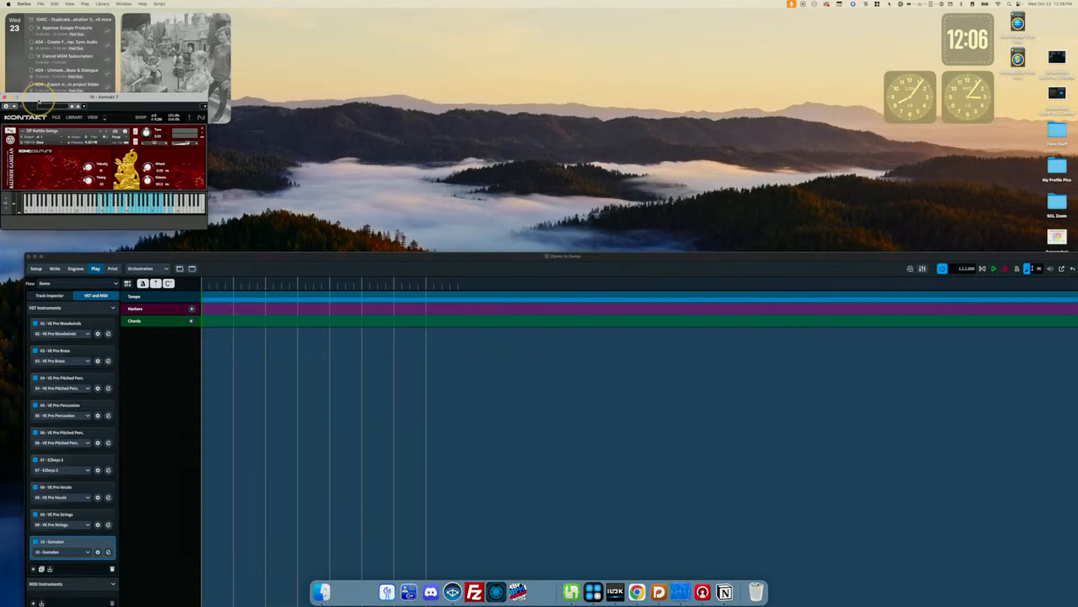
{"action": "left_click_drag", "start_coordinate": [153, 255], "coordinate": [154, 54]}
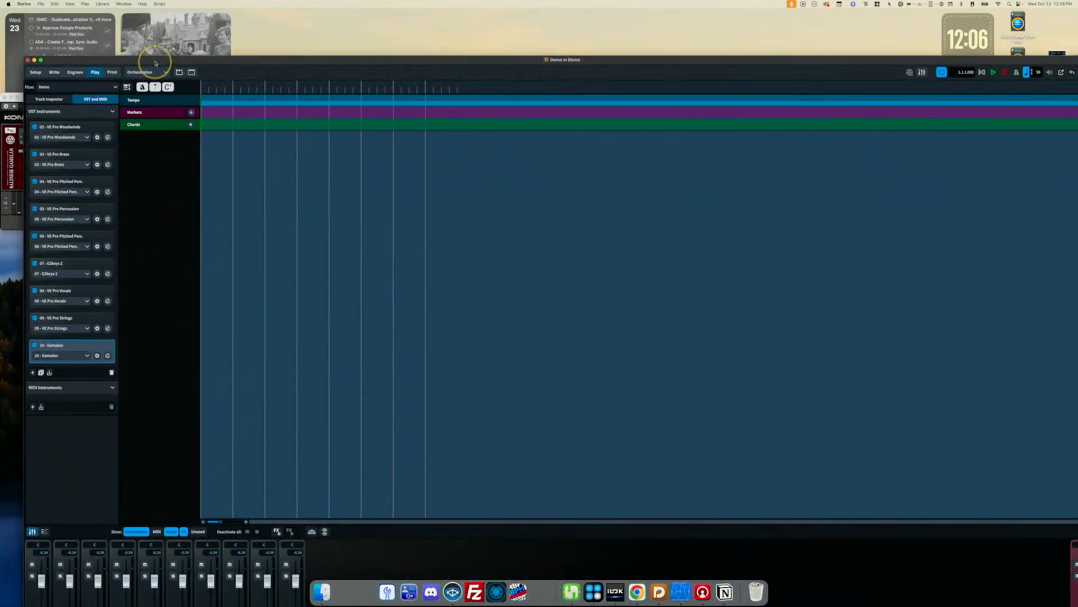
{"action": "left_click", "coordinate": [41, 60]}
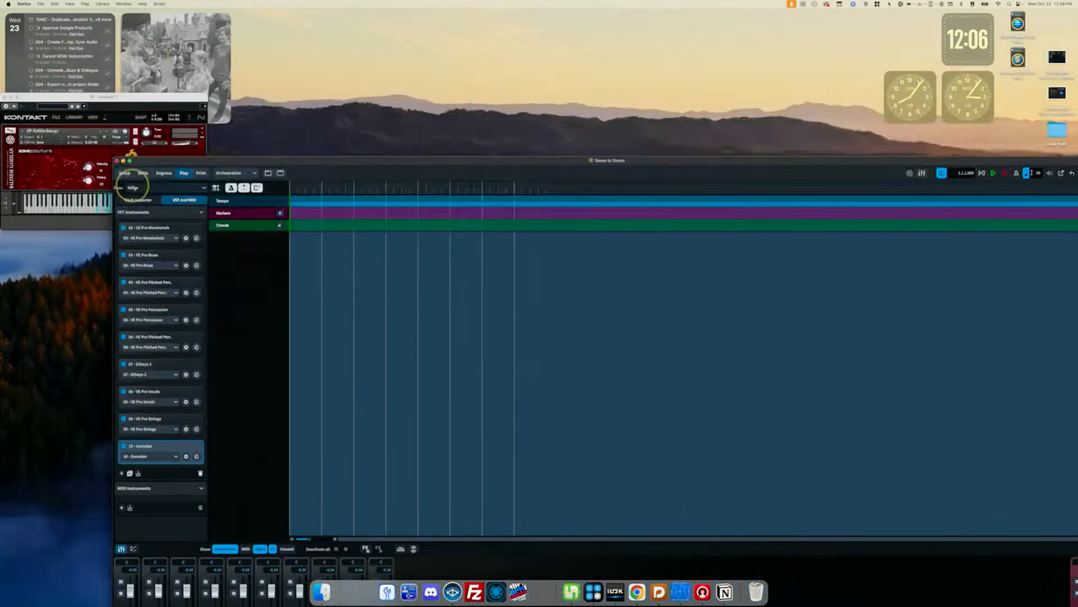
{"action": "left_click_drag", "start_coordinate": [204, 169], "coordinate": [188, 14]}
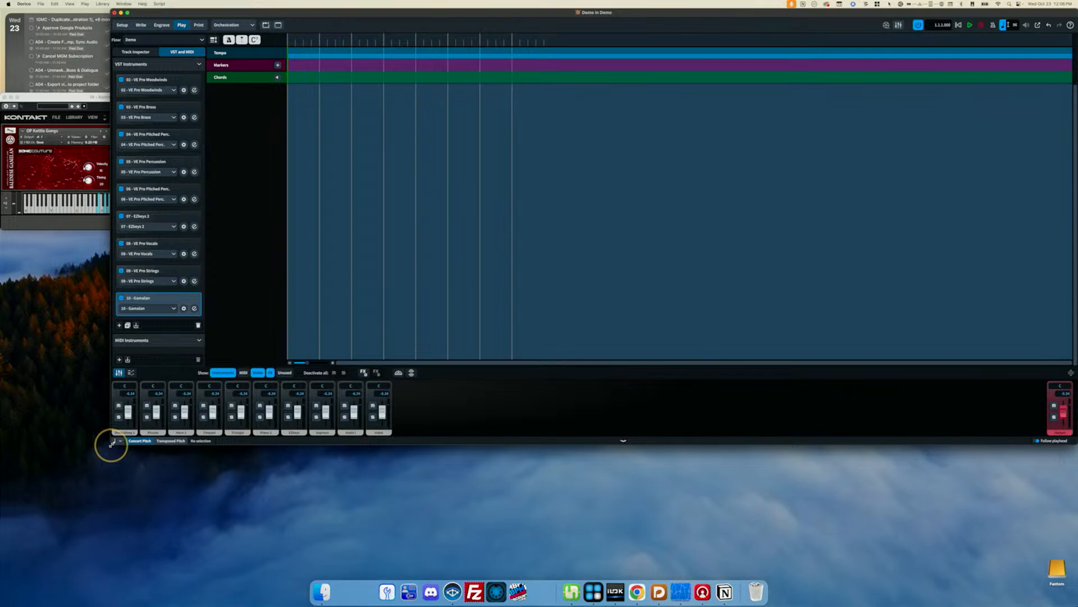
{"action": "left_click_drag", "start_coordinate": [111, 444], "coordinate": [214, 575]}
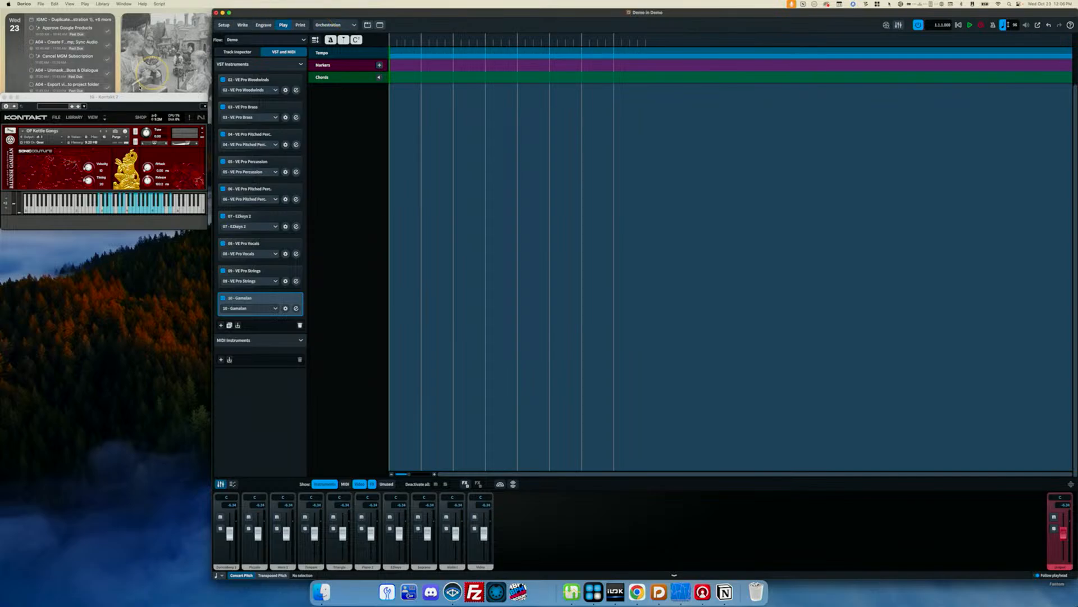
{"action": "left_click_drag", "start_coordinate": [124, 96], "coordinate": [125, 12]}
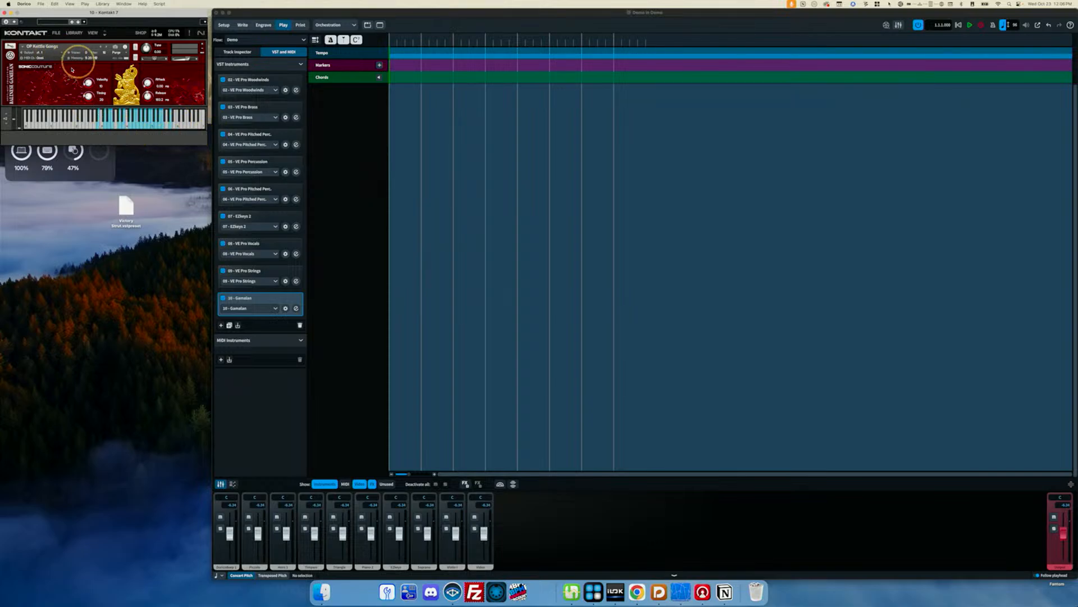
- Review the Gamelan slot's endpoint setup, including its MIDI ports, channels and expression maps, and close it
{"action": "left_click", "coordinate": [297, 309]}
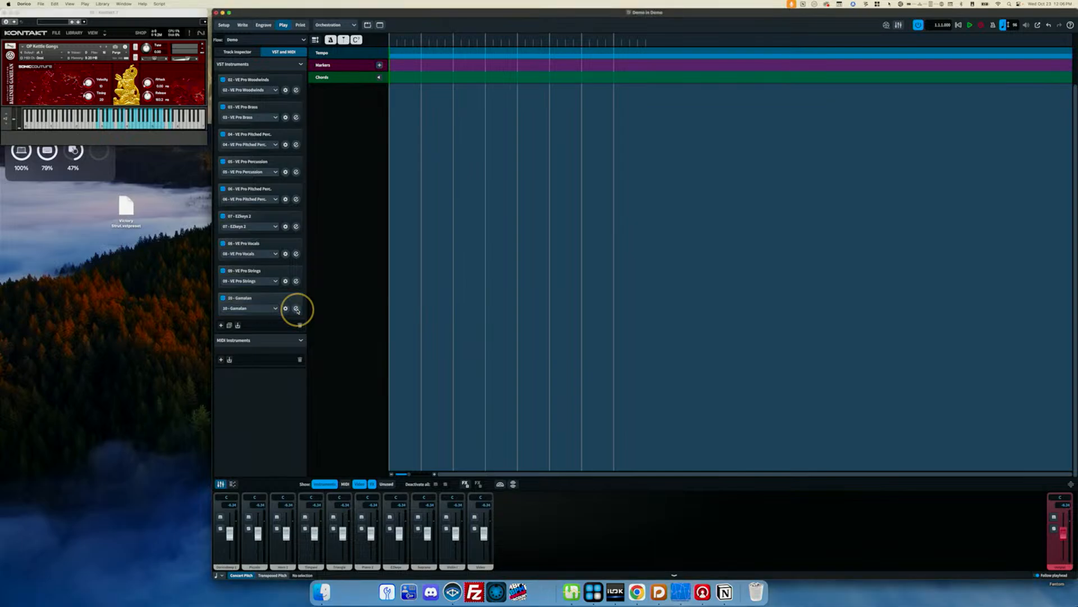
{"action": "left_click", "coordinate": [249, 298]}
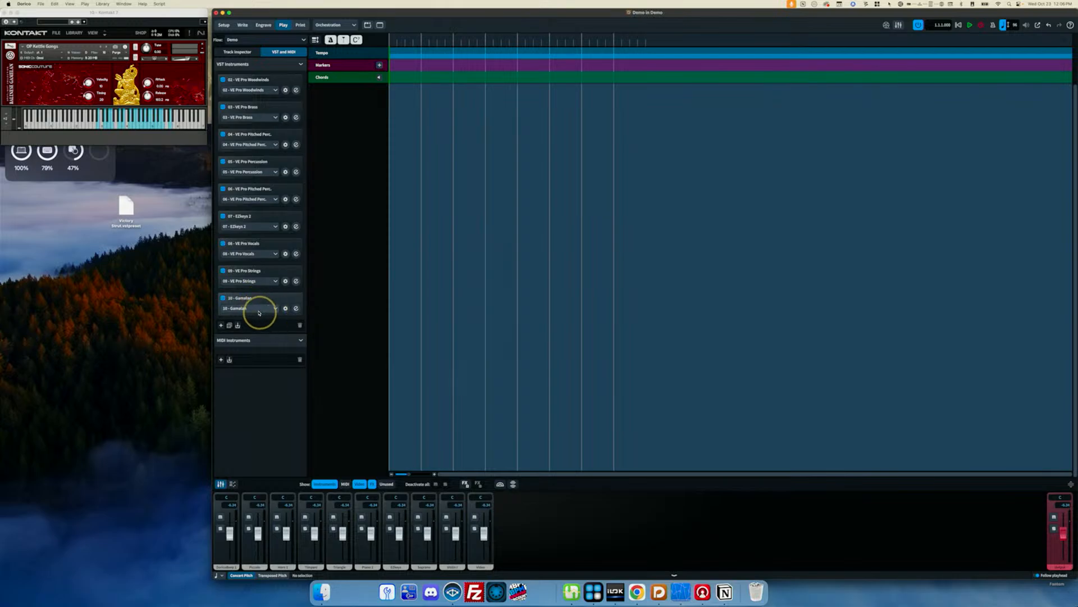
{"action": "left_click", "coordinate": [285, 308]}
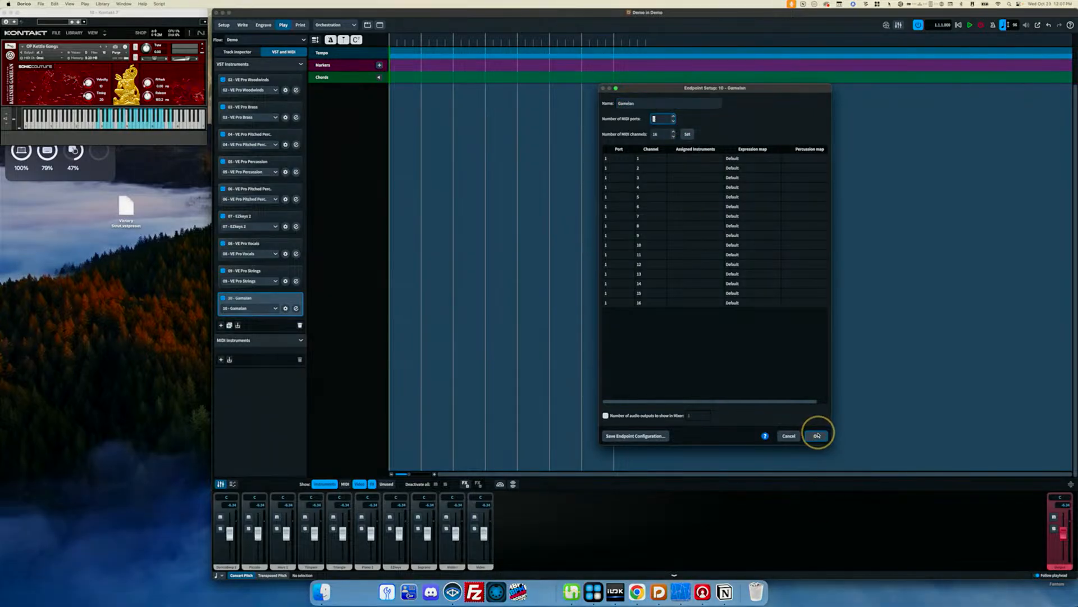
{"action": "left_click", "coordinate": [816, 436]}
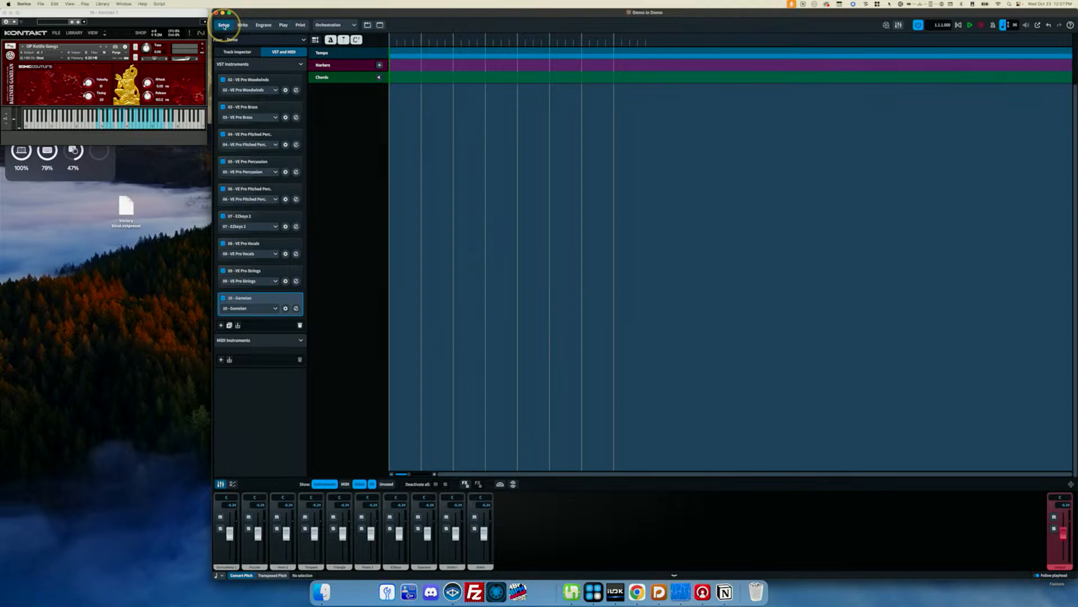
- In Setup mode, add a new solo player and search the instrument picker for "kettle"
{"action": "left_click", "coordinate": [223, 26]}
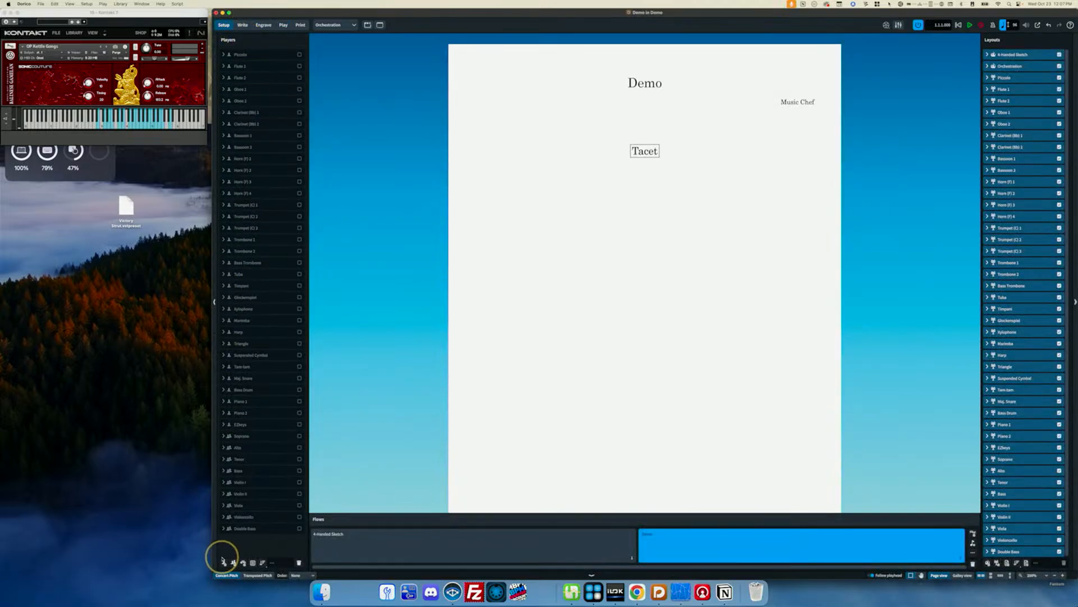
{"action": "left_click", "coordinate": [223, 562]}
{"action": "type", "text": "kettle"}
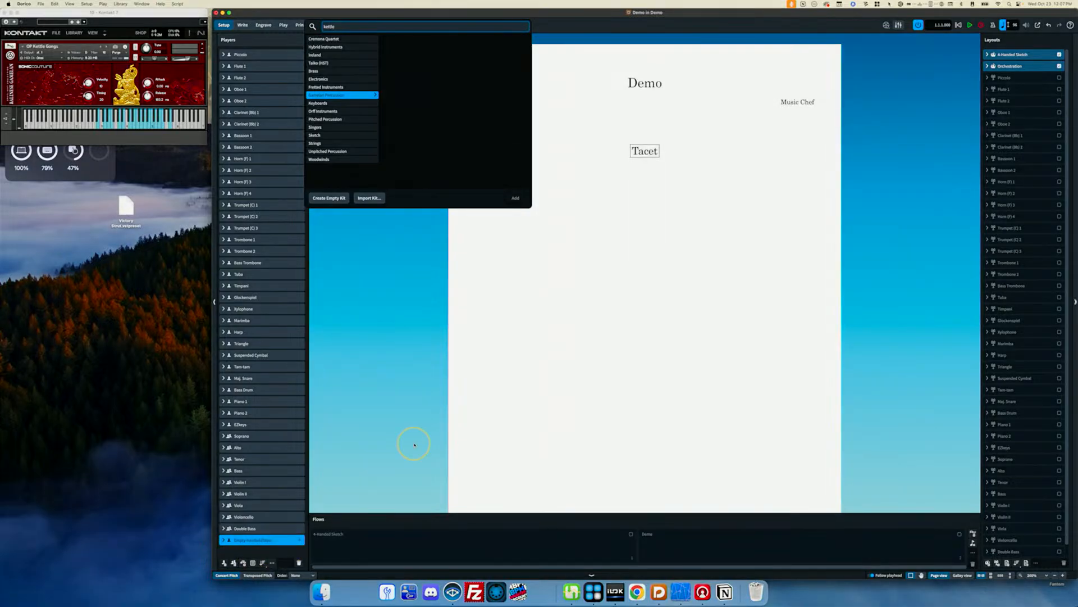
{"action": "left_click", "coordinate": [375, 372]}
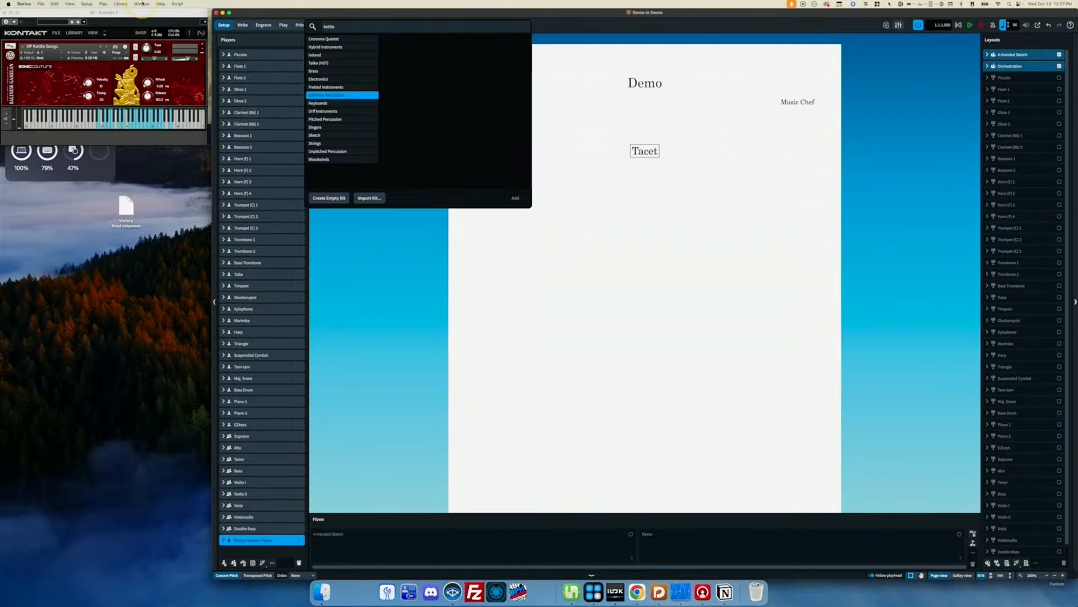
- Duplicate the Steel Drum in the instrument library and name the copy Kettle Drum for the instrument picker
{"action": "left_click", "coordinate": [142, 4]}
{"action": "mouse_move", "coordinate": [120, 3]}
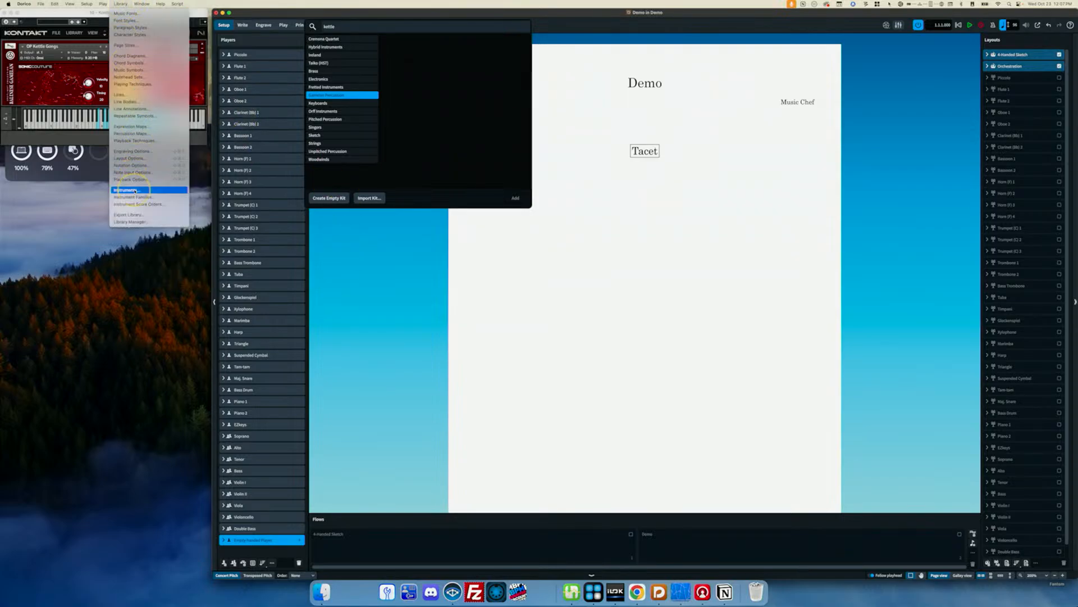
{"action": "left_click", "coordinate": [135, 191]}
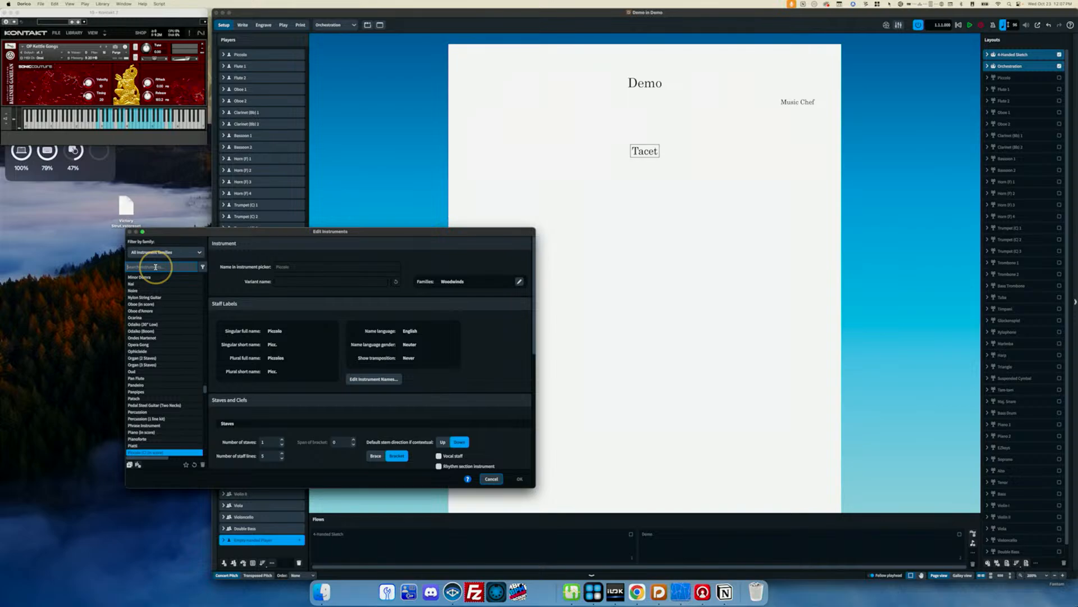
{"action": "type", "text": "steel"}
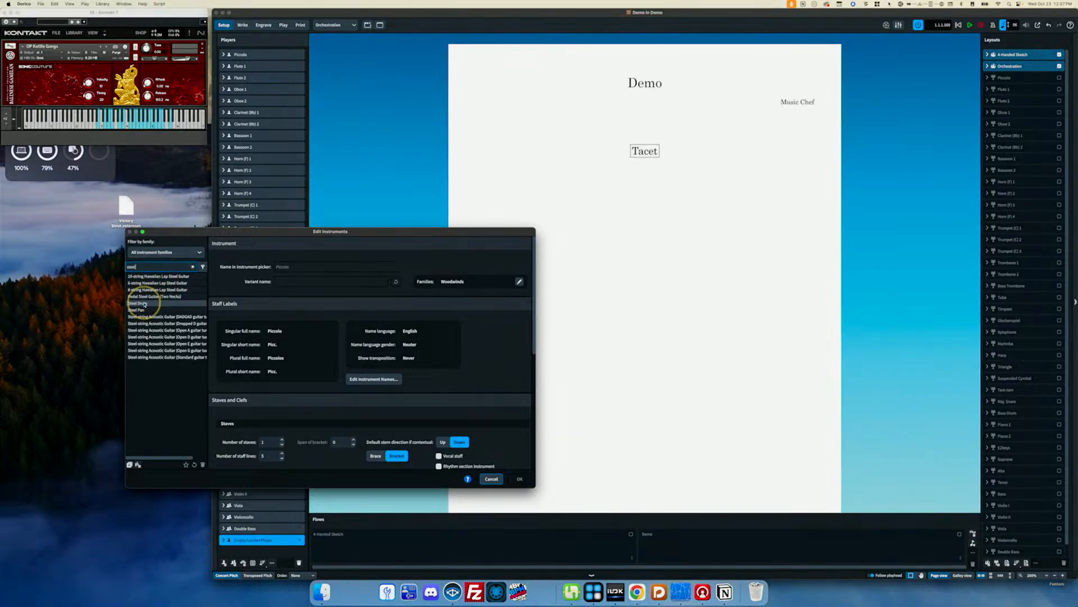
{"action": "left_click", "coordinate": [142, 303]}
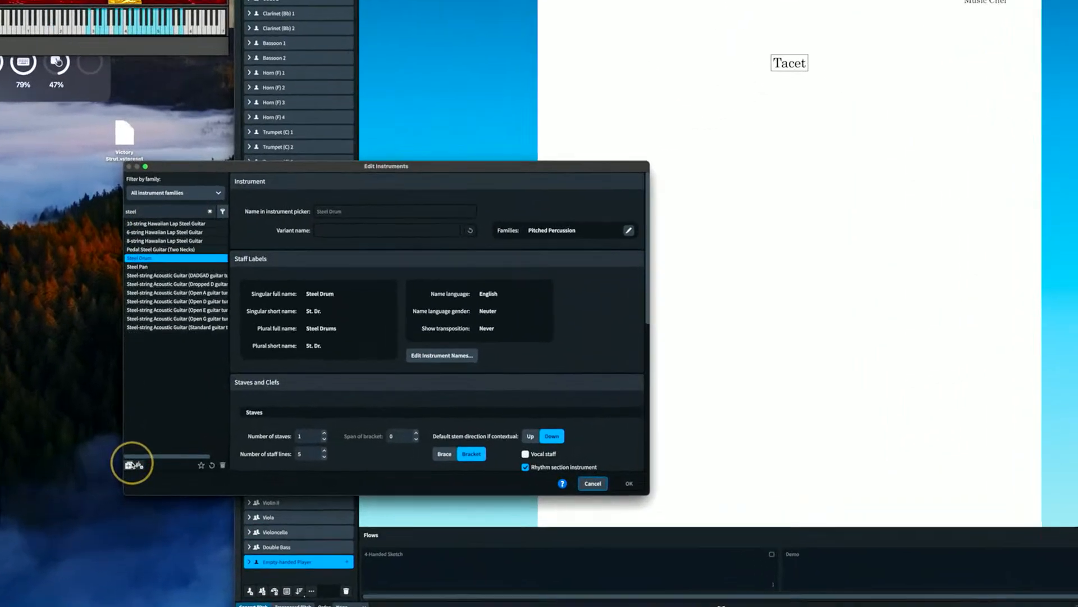
{"action": "left_click", "coordinate": [128, 466]}
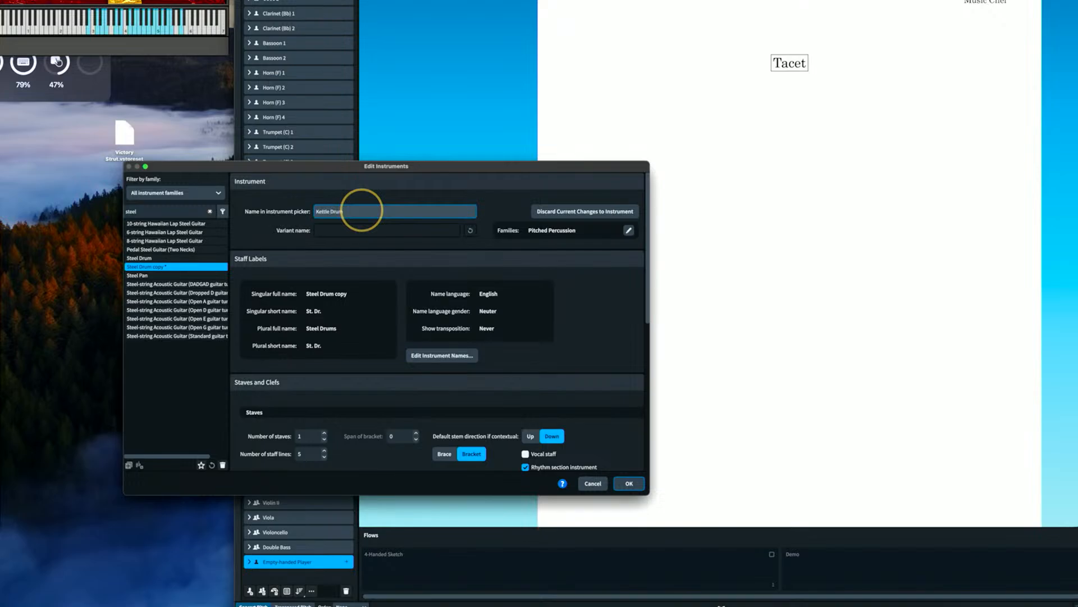
- Set the instrument's singular names to Kettle Drum and K. Dr. and its plural names to Kettle Drums and K. Dr
{"action": "left_click", "coordinate": [456, 355]}
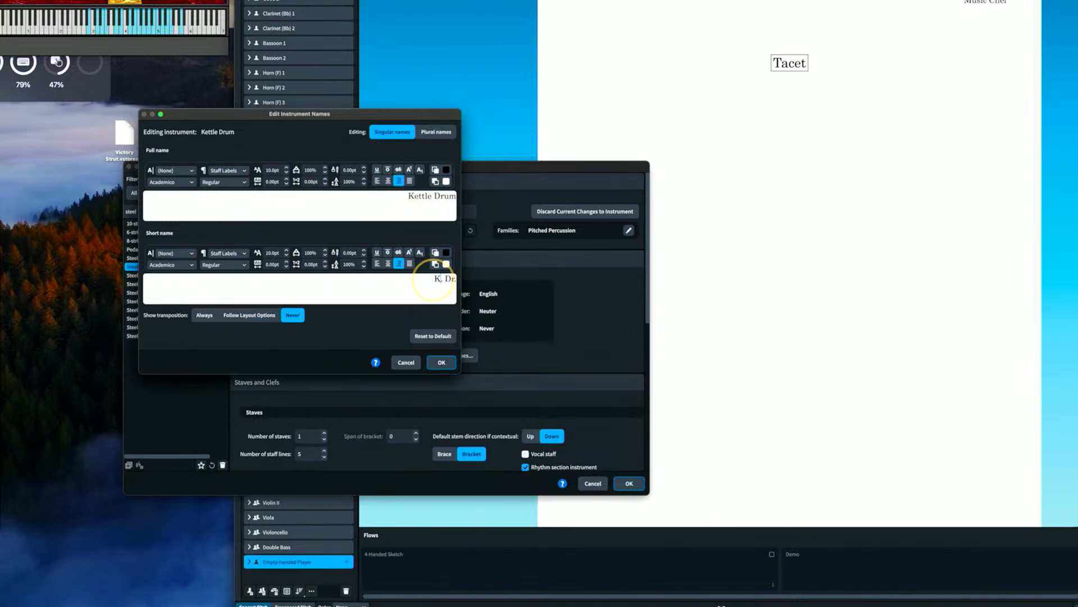
{"action": "left_click", "coordinate": [435, 131]}
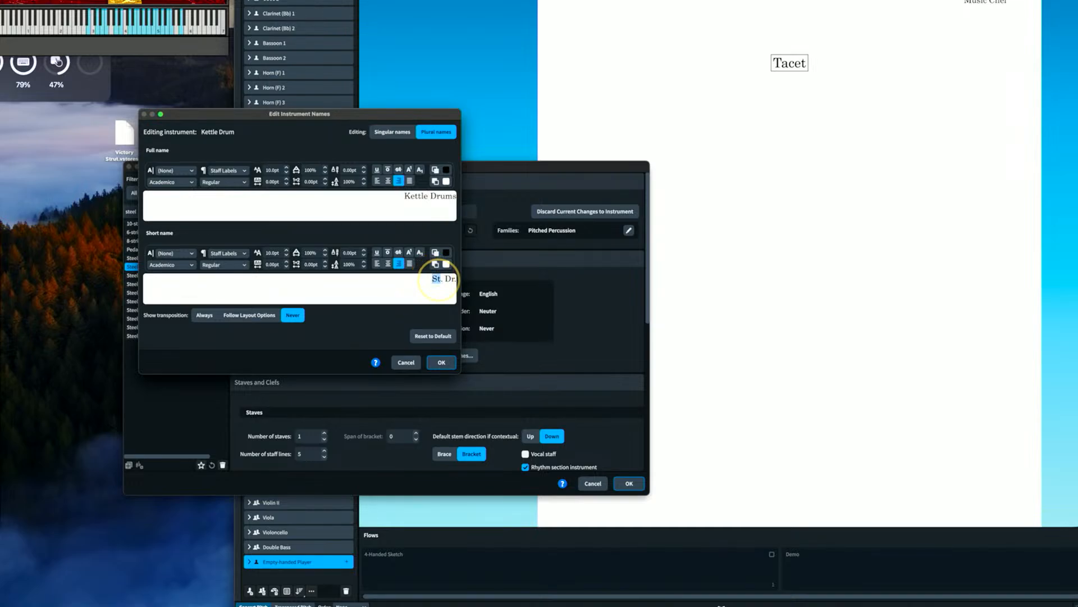
{"action": "left_click", "coordinate": [441, 362]}
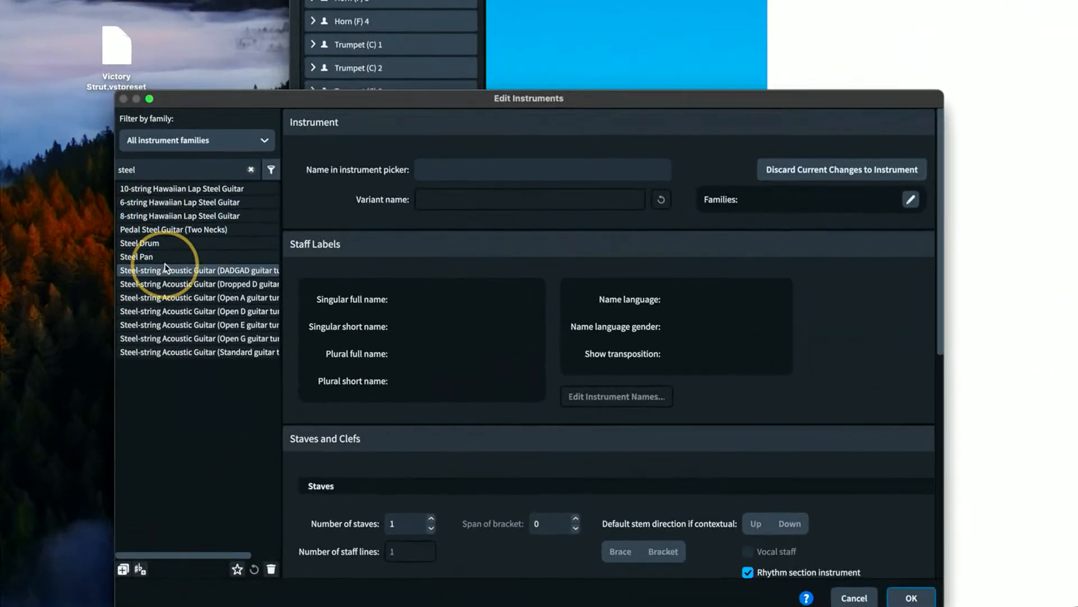
- Find the new Kettle Drum with the search "kett" in the instrument library and apply the changes
{"action": "double_click", "coordinate": [146, 200]}
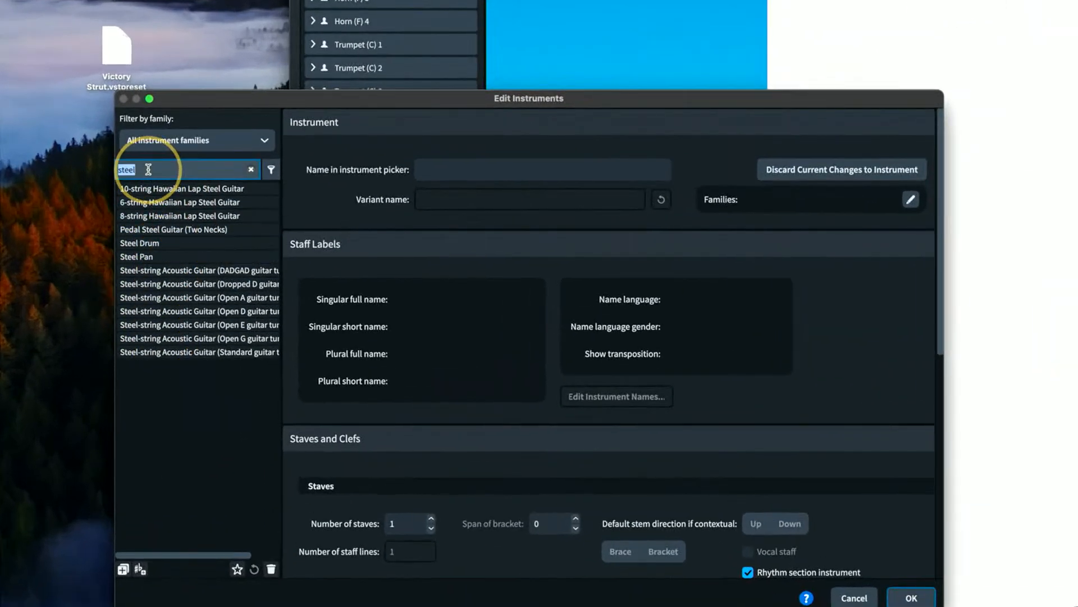
{"action": "type", "text": "ketl"}
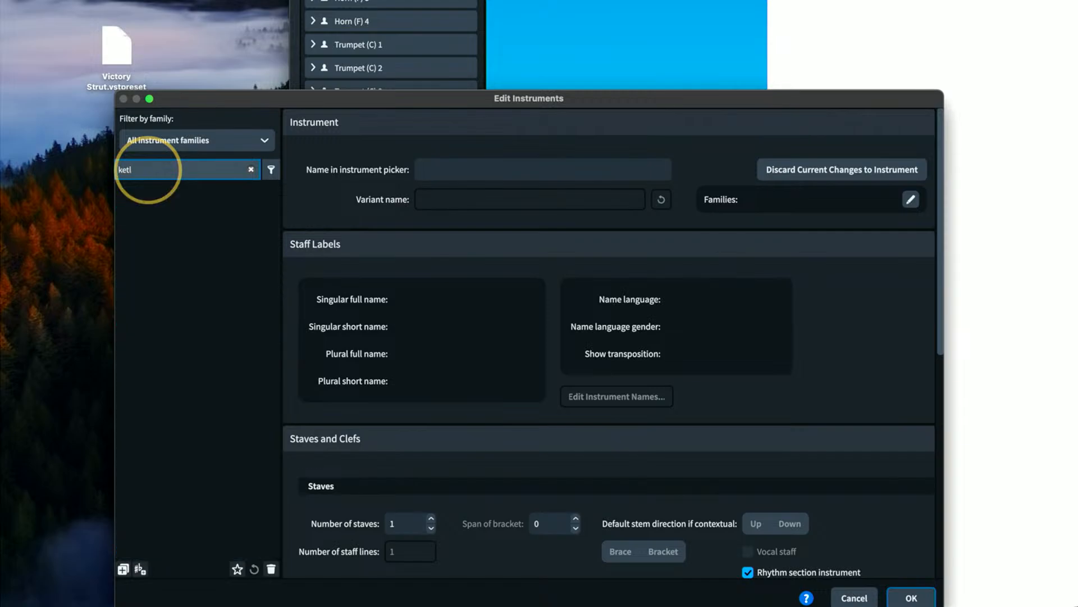
{"action": "key", "text": "BackSpace"}
{"action": "type", "text": "t"}
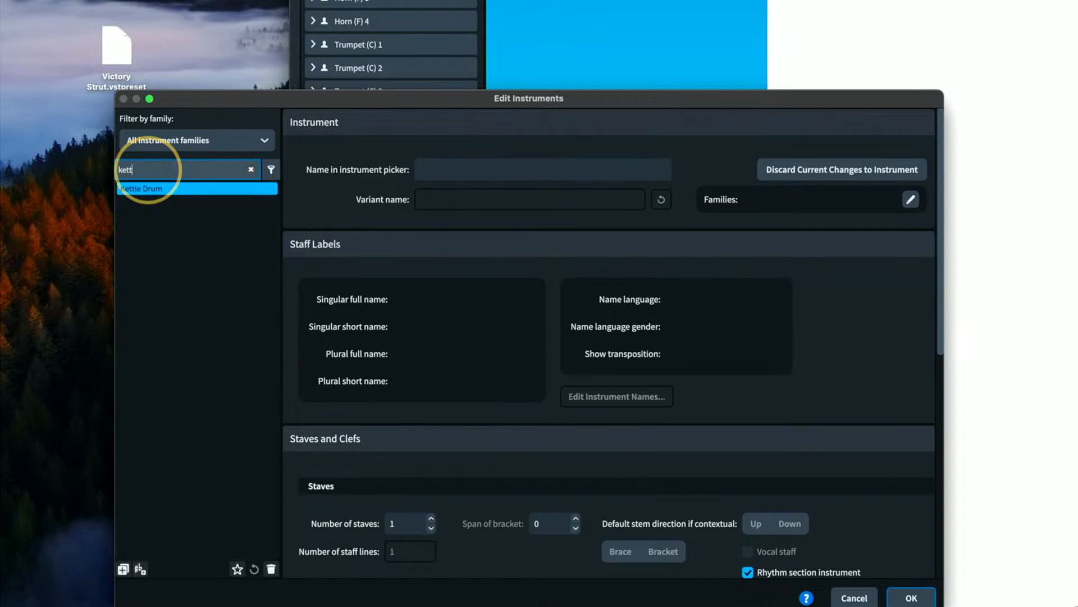
{"action": "left_click", "coordinate": [153, 188]}
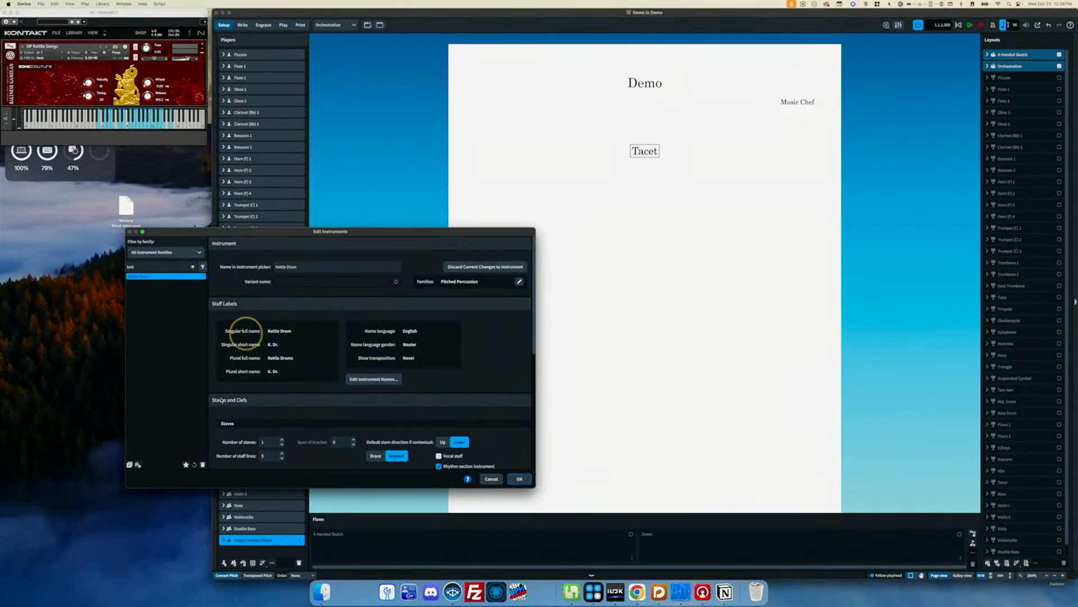
{"action": "left_click", "coordinate": [520, 479]}
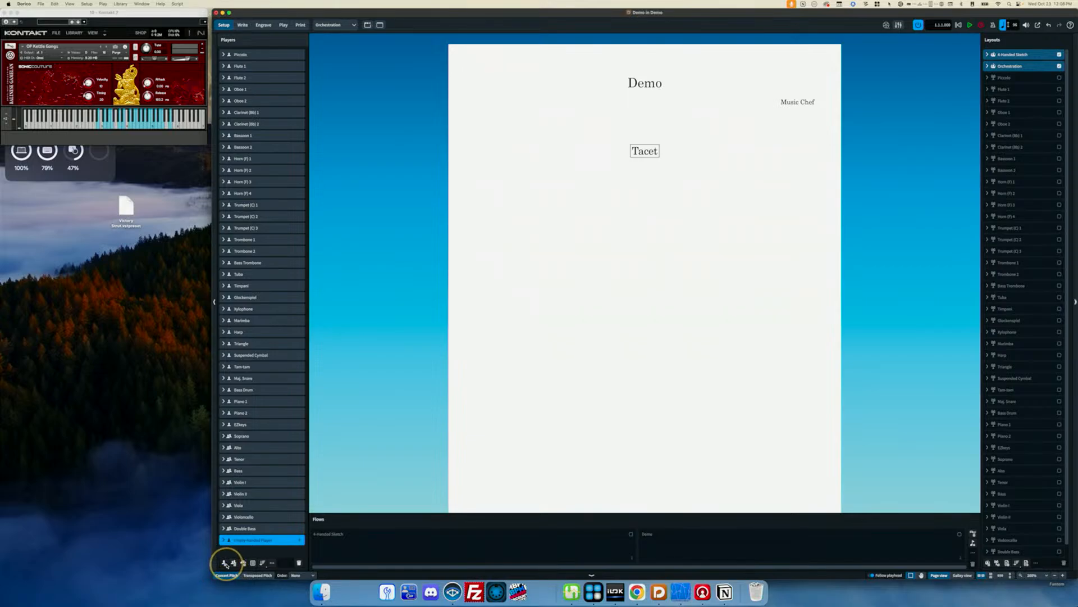
- Add a new solo player holding the Kettle Drum instrument
{"action": "left_click", "coordinate": [225, 562]}
{"action": "type", "text": "ket"}
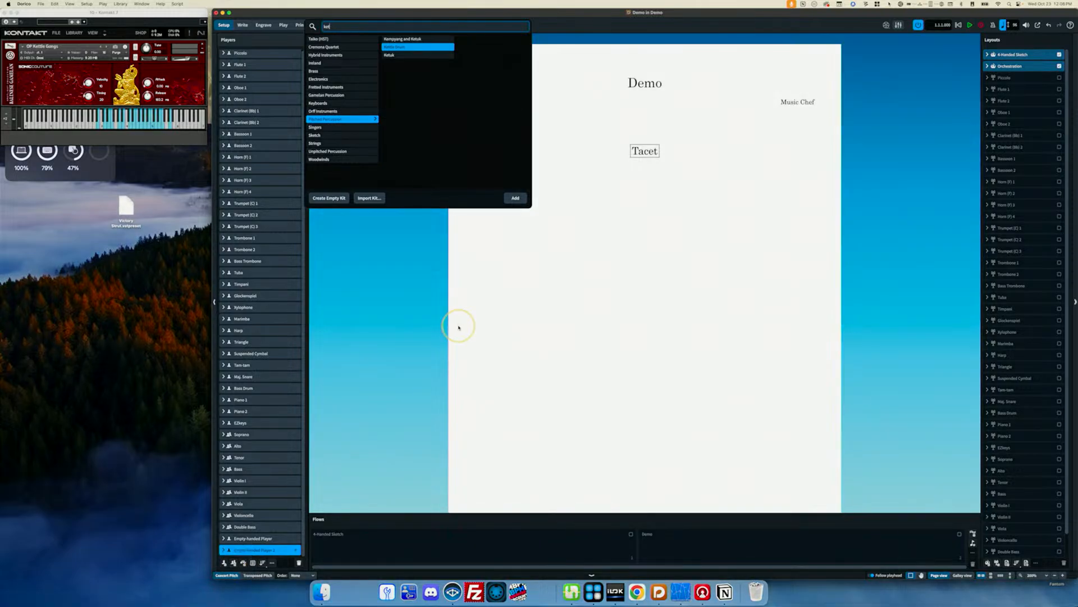
{"action": "left_click", "coordinate": [515, 198]}
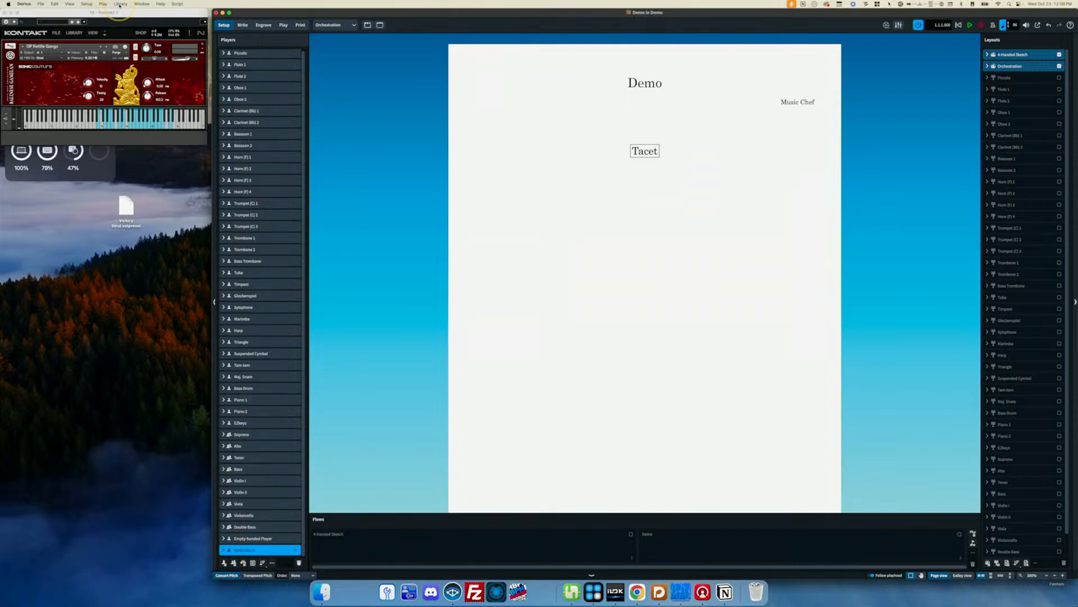
- Save the Kettle Drum as a default in the instrument library, open its family choices and apply the changes
{"action": "left_click", "coordinate": [120, 5]}
{"action": "left_click", "coordinate": [145, 192]}
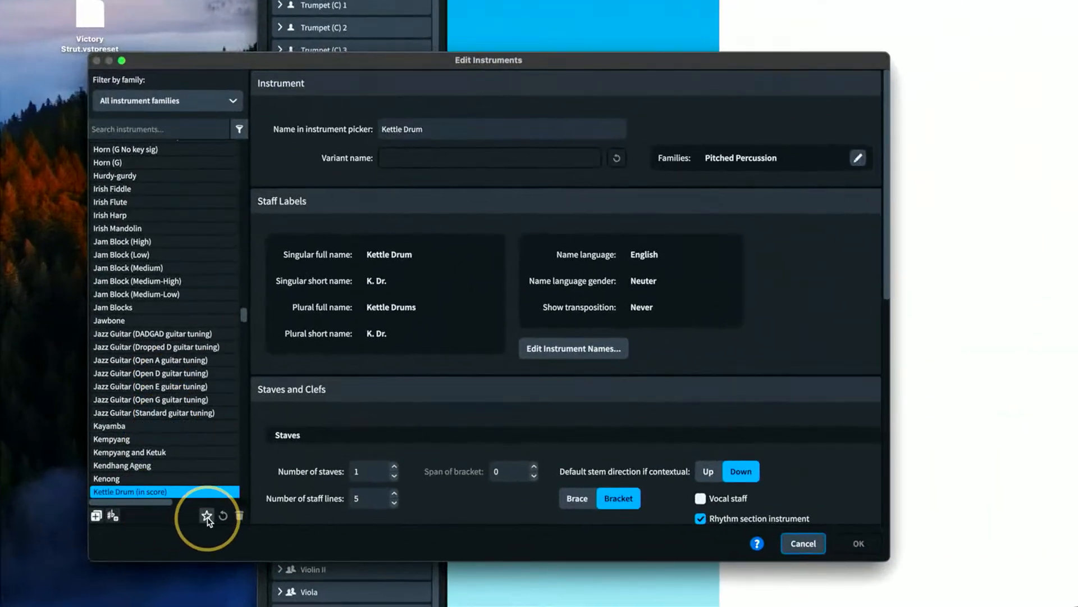
{"action": "left_click", "coordinate": [186, 465]}
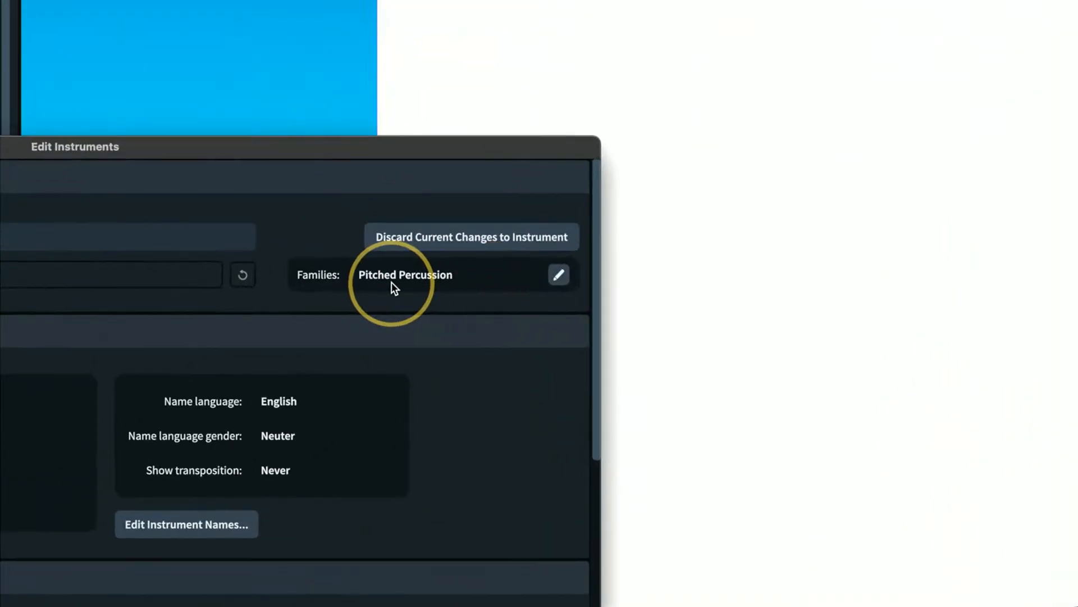
{"action": "left_click", "coordinate": [556, 275]}
{"action": "left_click", "coordinate": [364, 430]}
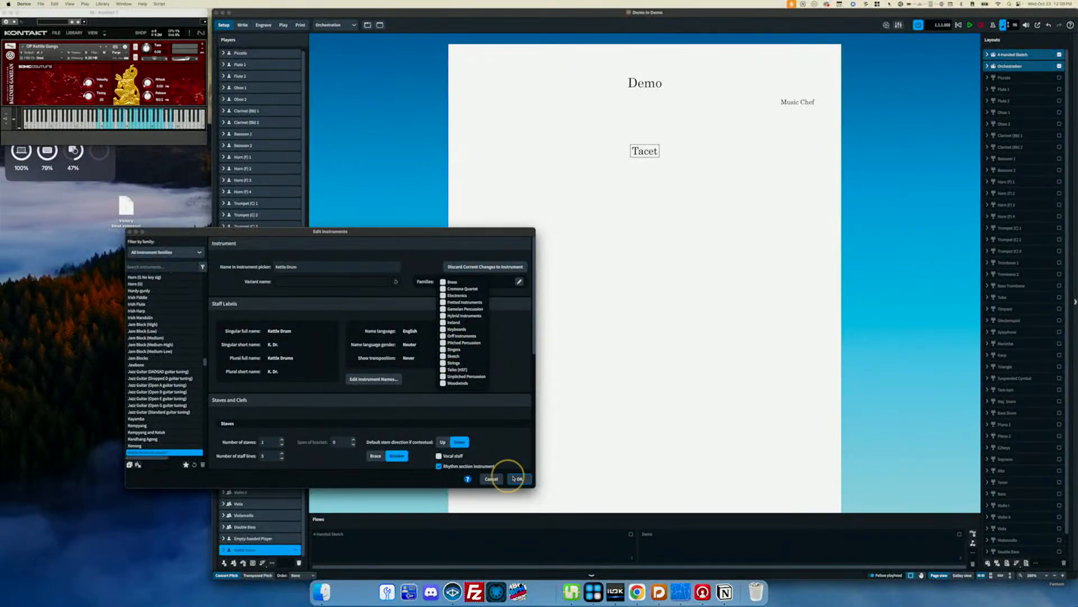
{"action": "left_click", "coordinate": [519, 480]}
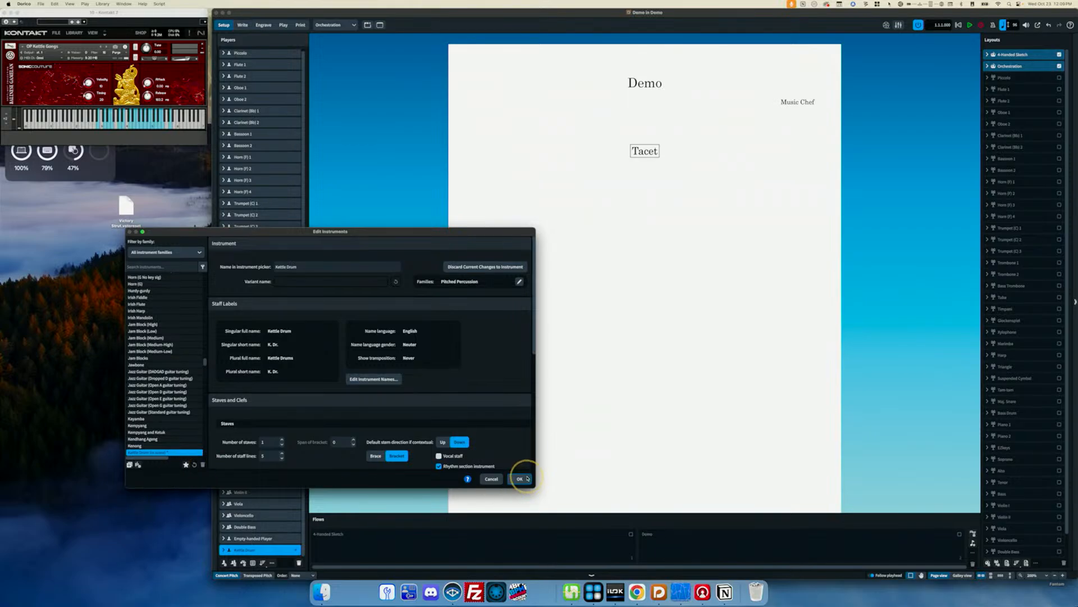
{"action": "left_click", "coordinate": [527, 479]}
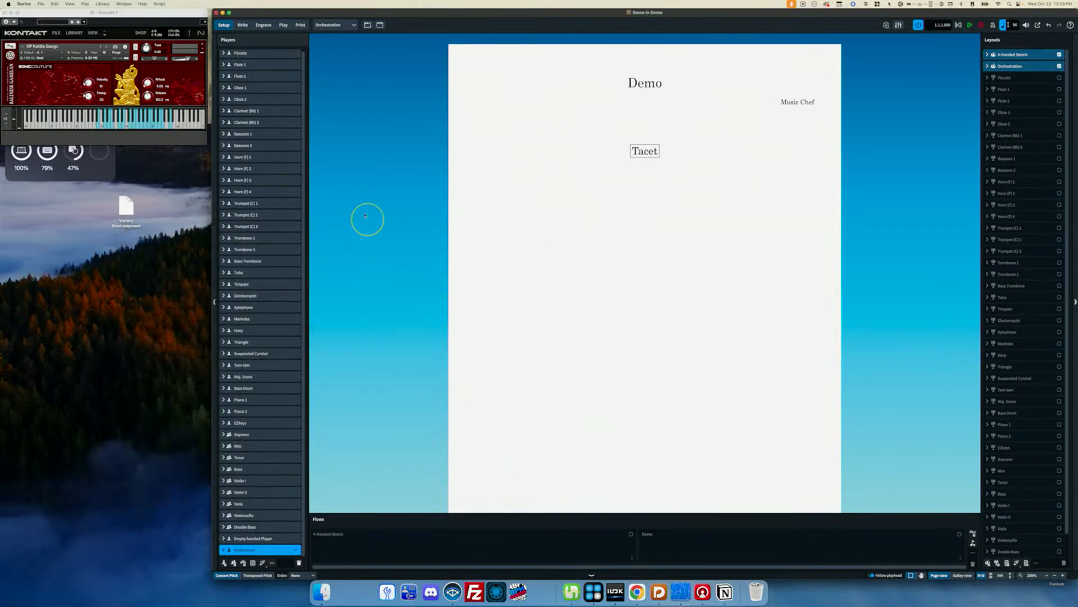
- Delete the Kettle Drum player with its part layouts, and add a new solo player, searching the instrument picker for "ket"
{"action": "left_click", "coordinate": [296, 552]}
{"action": "type", "text": "kettl"}
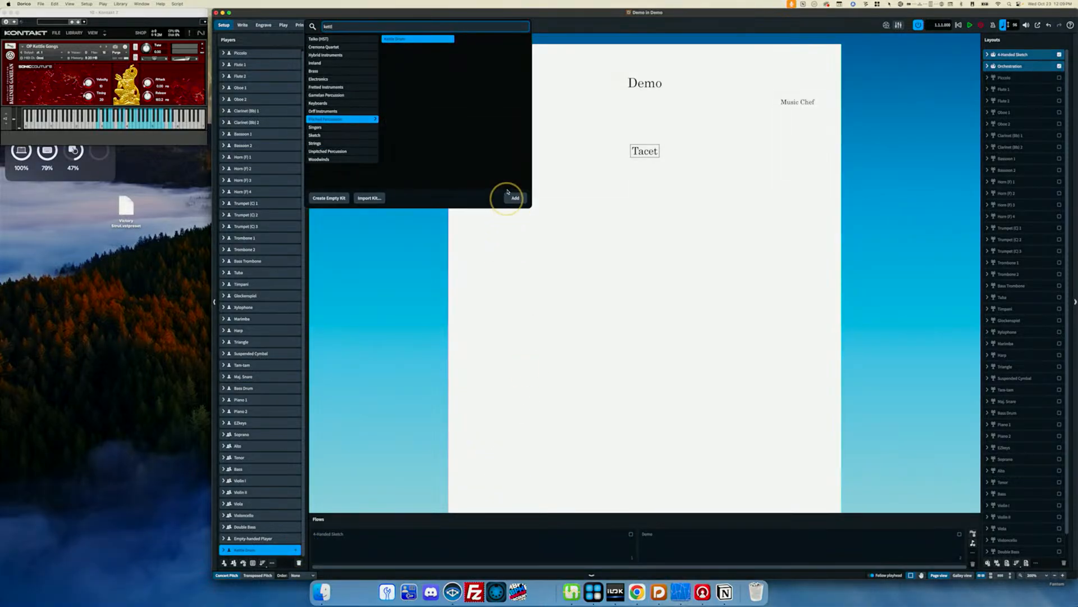
{"action": "left_click", "coordinate": [276, 553]}
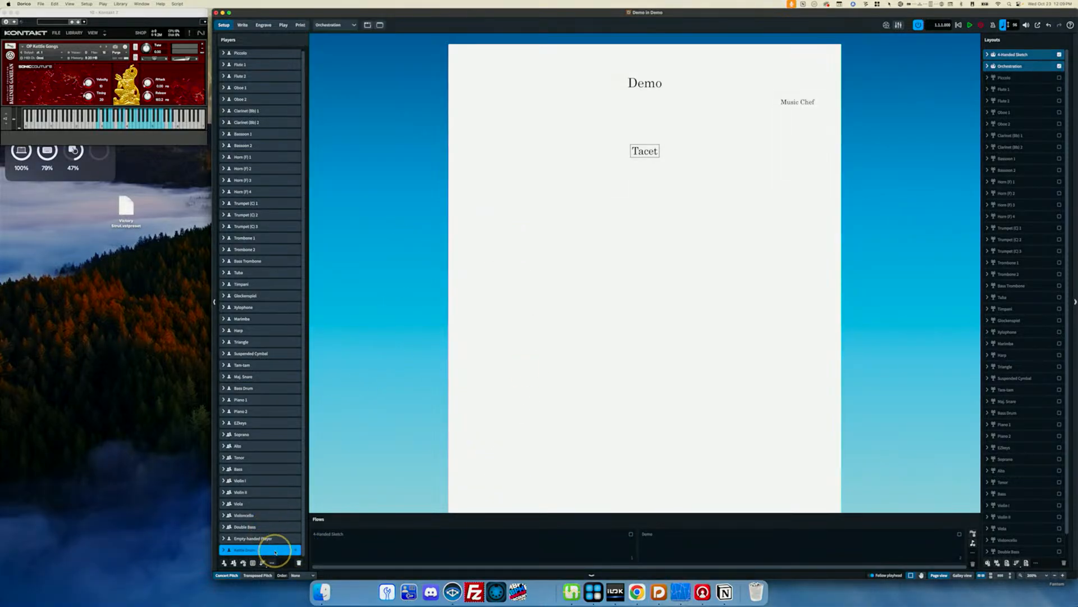
{"action": "left_click", "coordinate": [299, 562]}
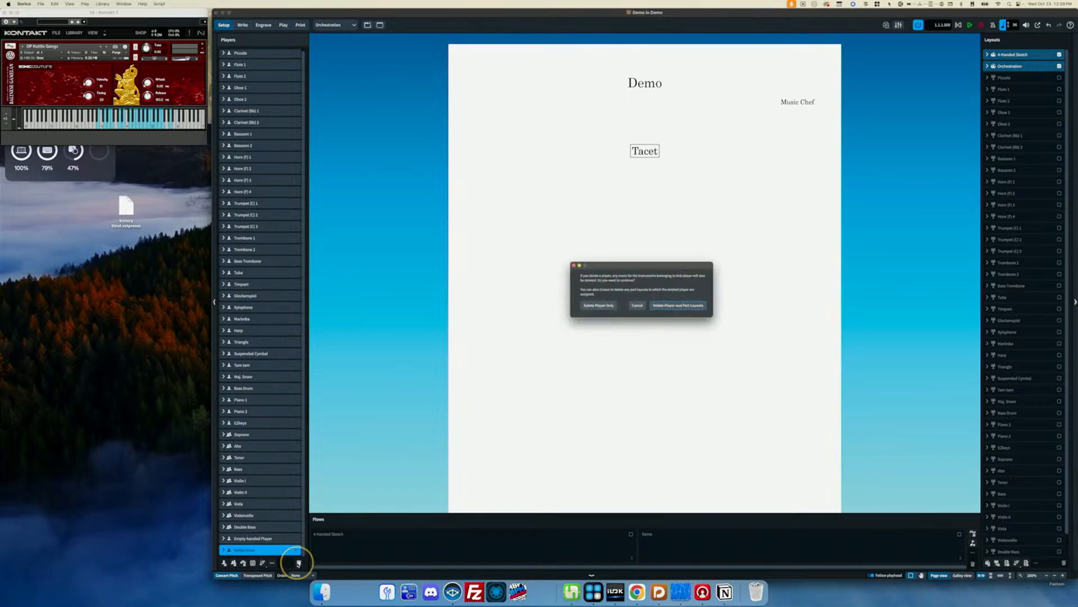
{"action": "left_click", "coordinate": [689, 308]}
{"action": "left_click", "coordinate": [224, 563]}
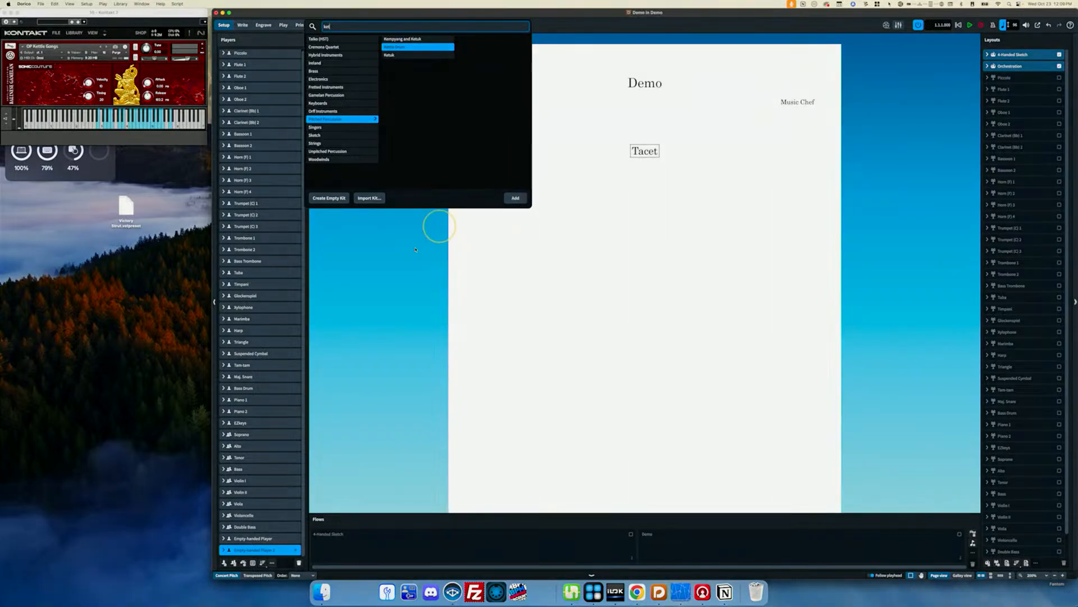
{"action": "left_click", "coordinate": [410, 269]}
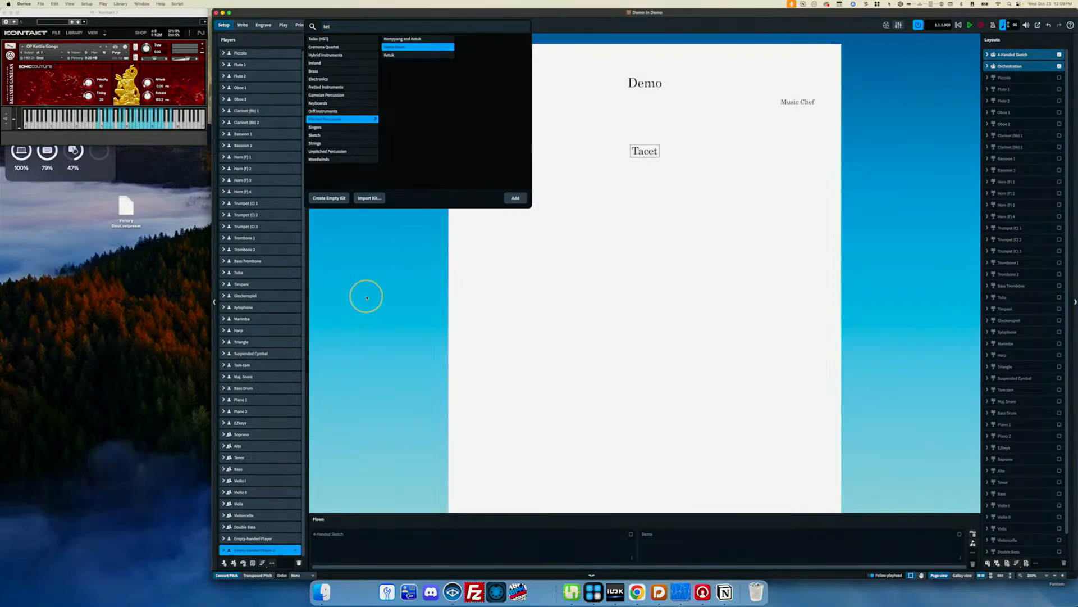
- Look up the Kettle Drum in the instrument library, examine its default status and family choices, and leave without changes
{"action": "left_click", "coordinate": [125, 3]}
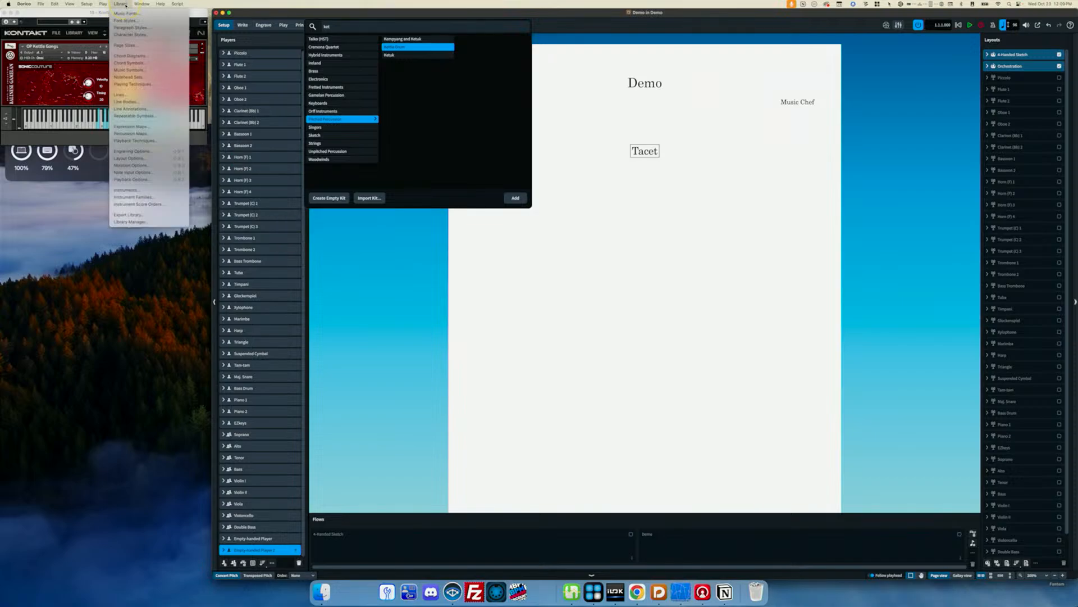
{"action": "left_click", "coordinate": [127, 190]}
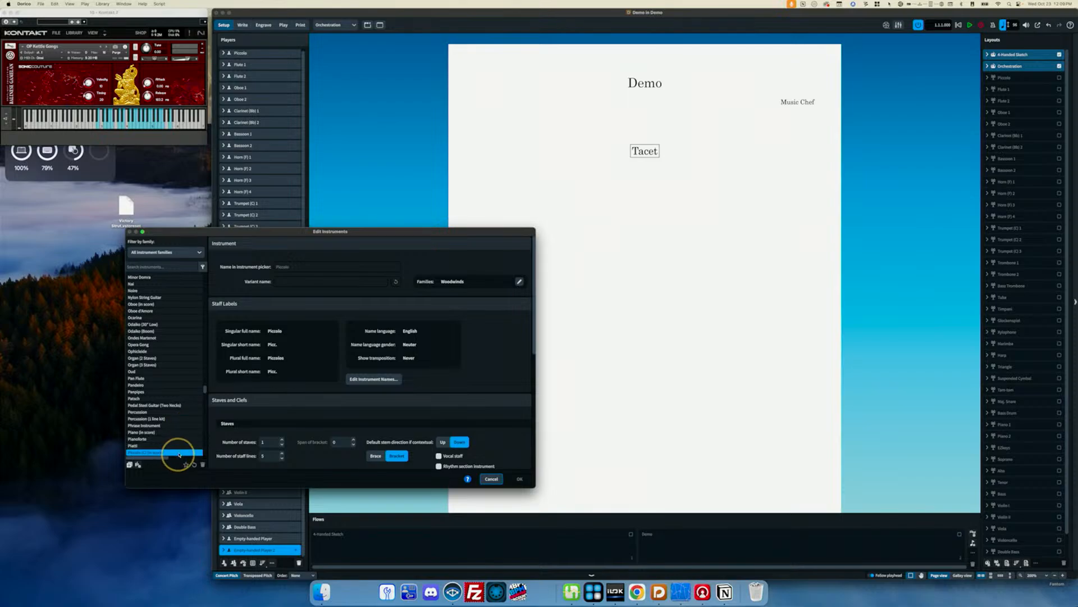
{"action": "left_click", "coordinate": [160, 267]}
{"action": "type", "text": "kett"}
{"action": "left_click", "coordinate": [160, 275]}
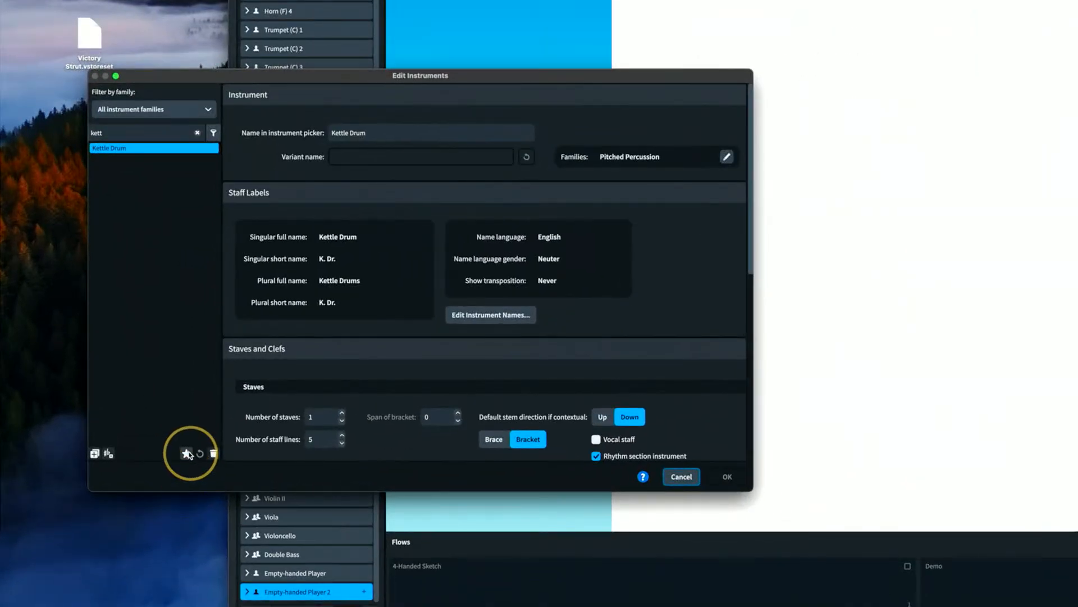
{"action": "left_click", "coordinate": [526, 278]}
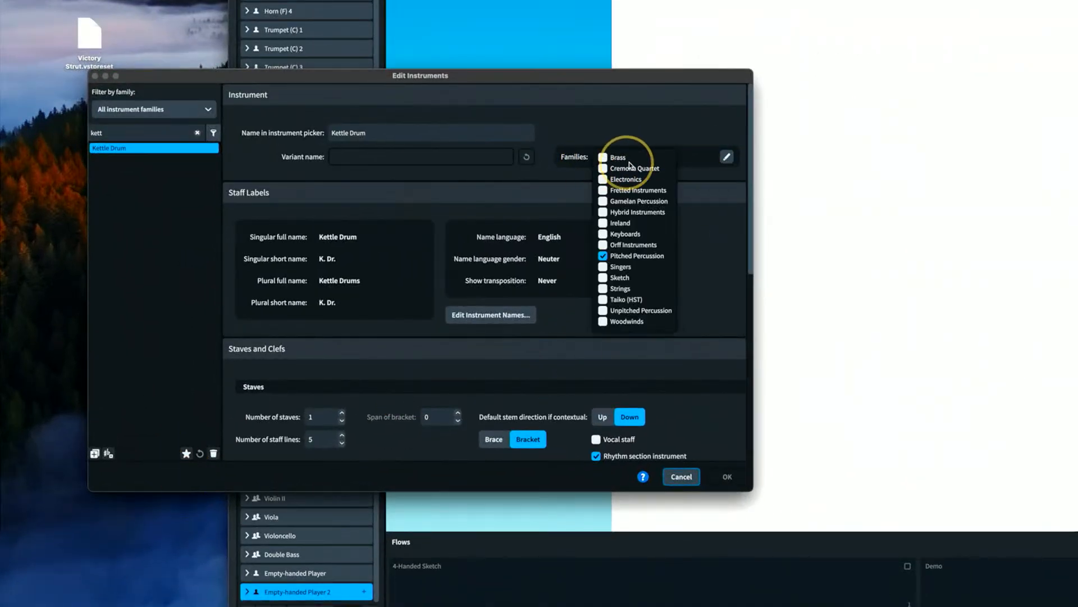
{"action": "left_click", "coordinate": [692, 250]}
{"action": "left_click", "coordinate": [681, 477]}
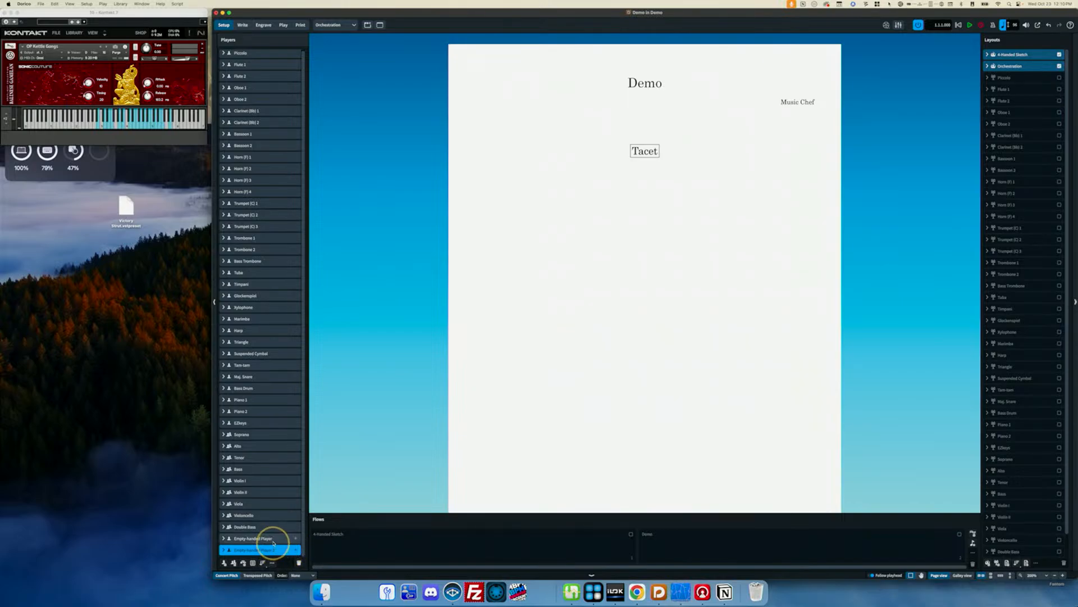
- Delete Empty-handed Player 2 with its part layouts and assign the Kettle Drum to the remaining empty-handed player
{"action": "left_click", "coordinate": [298, 562]}
{"action": "left_click", "coordinate": [672, 308]}
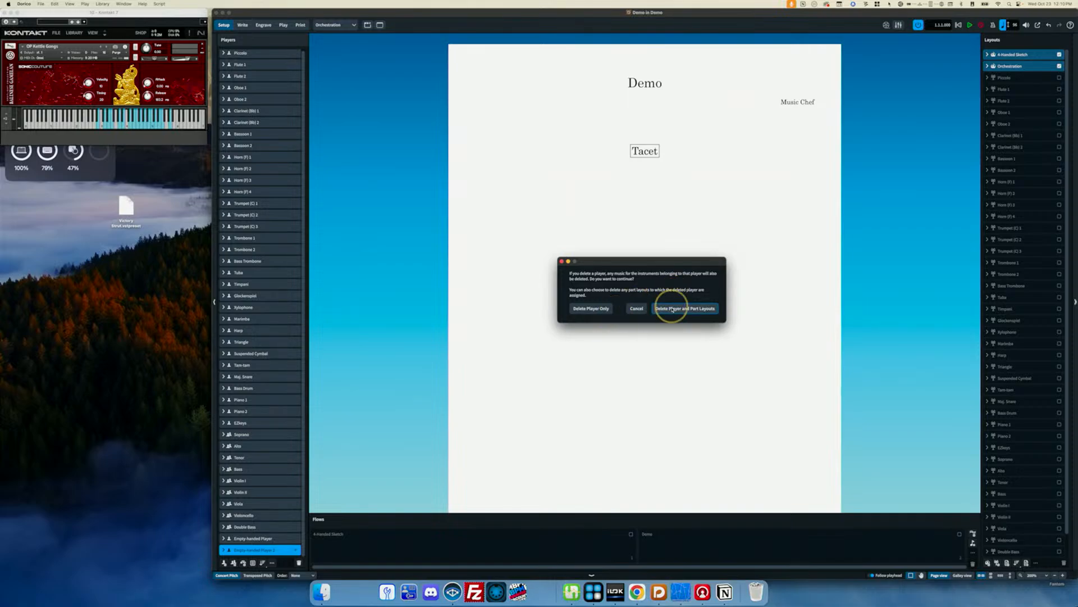
{"action": "left_click", "coordinate": [269, 541]}
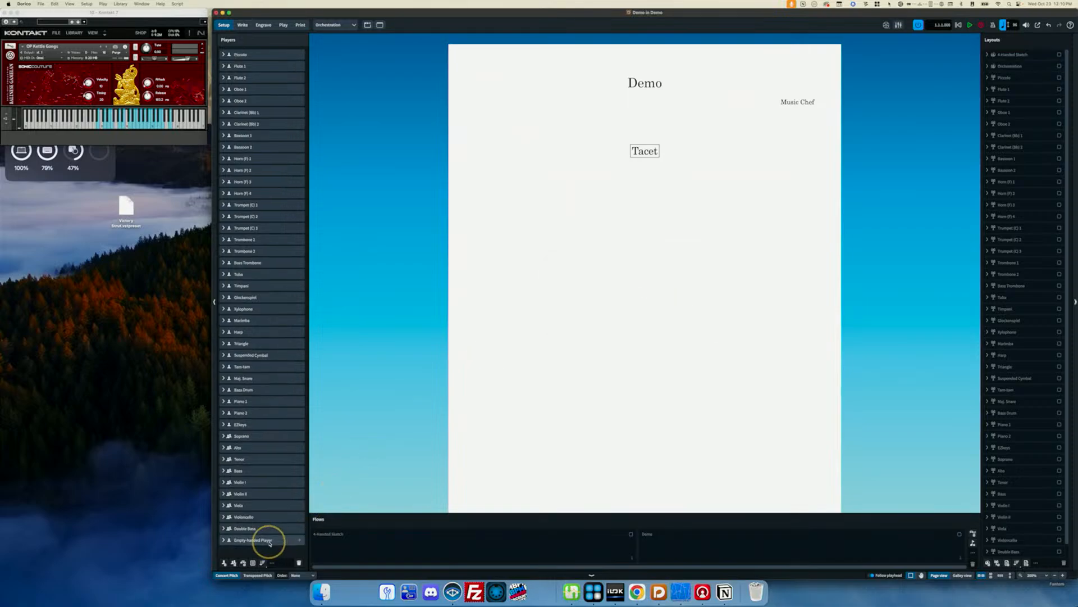
{"action": "left_click", "coordinate": [301, 539]}
{"action": "type", "text": "ket"}
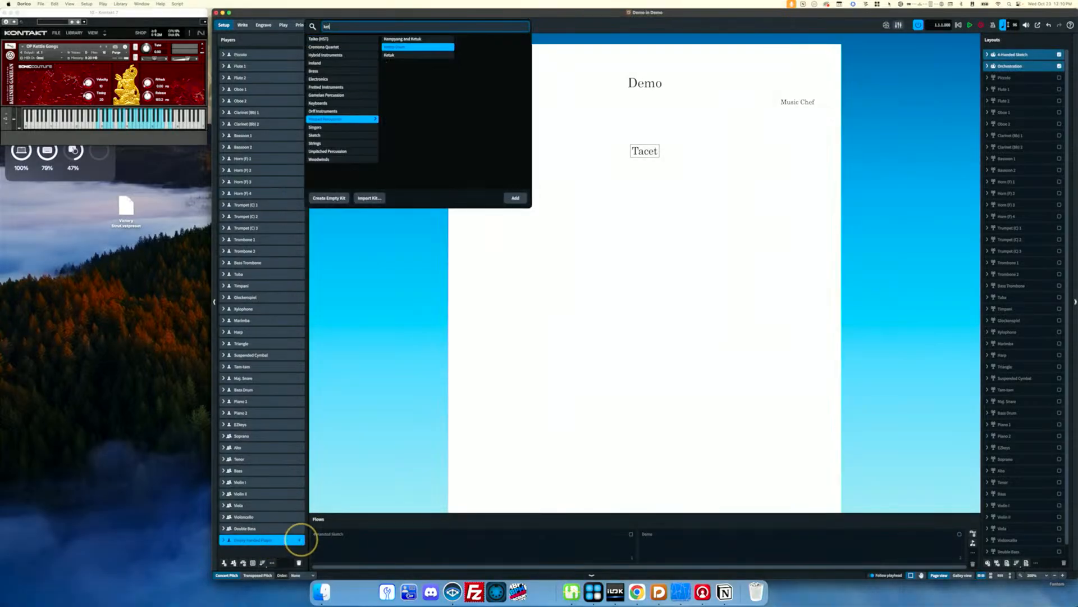
{"action": "key", "text": "Escape"}
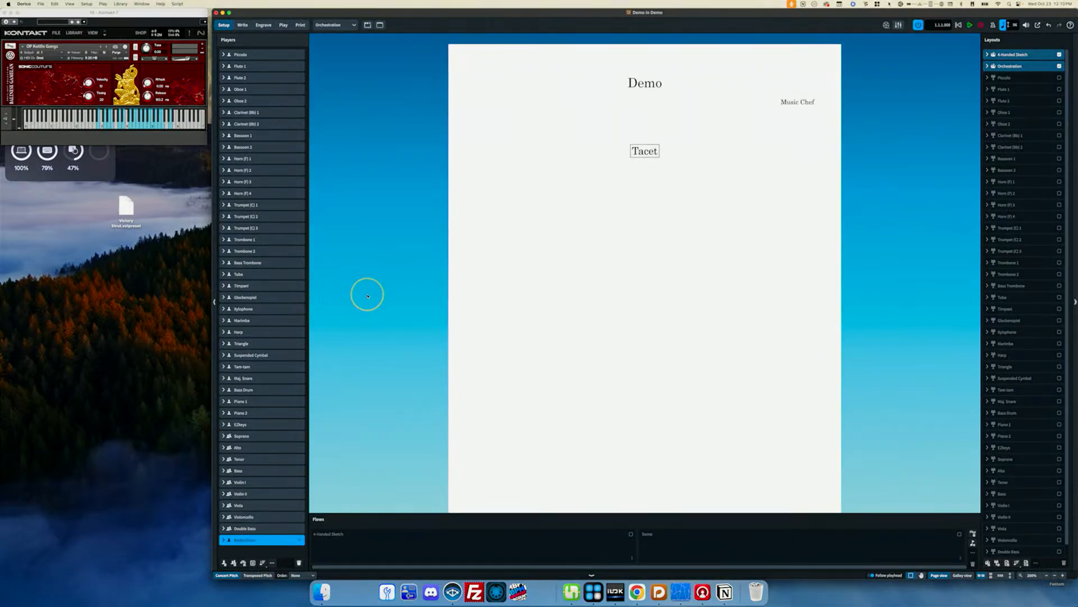
- Include the Kettle Drum player in the Demo flow and show its staff in Write mode
{"action": "left_click", "coordinate": [671, 543]}
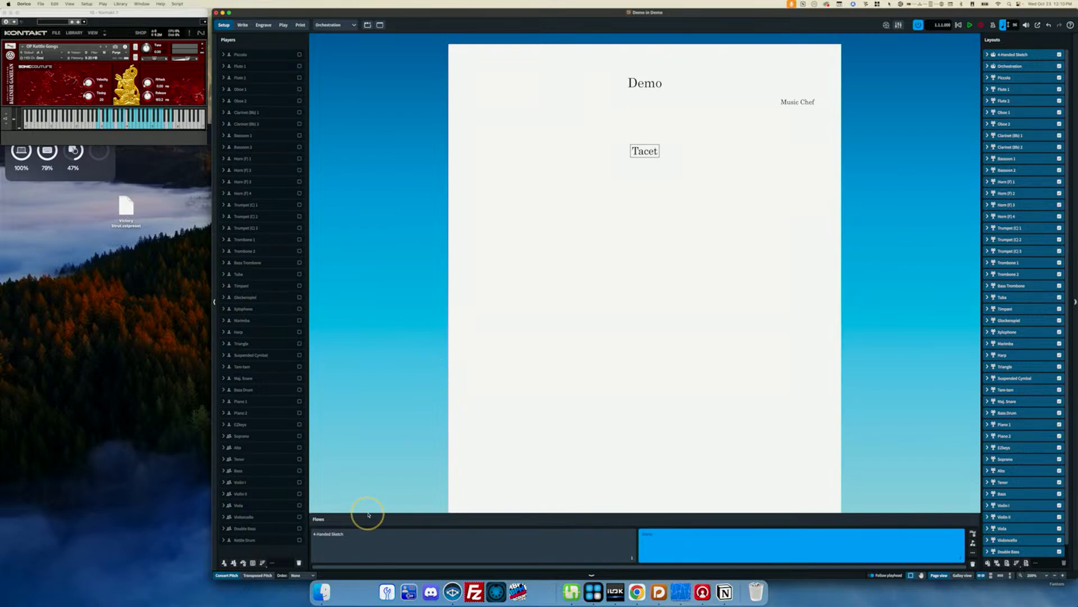
{"action": "left_click", "coordinate": [299, 539]}
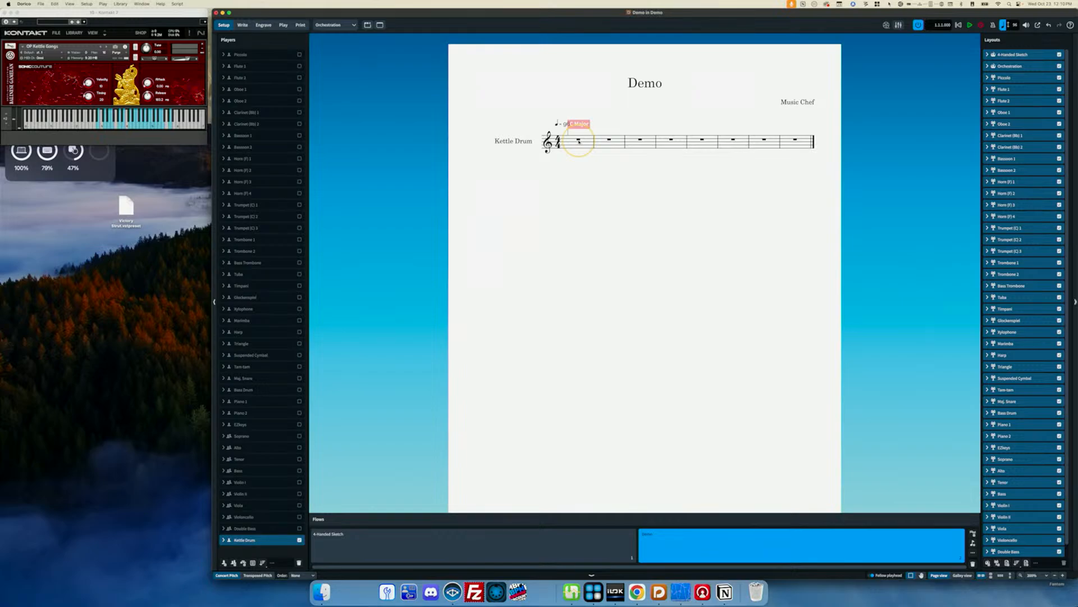
{"action": "left_click", "coordinate": [242, 25]}
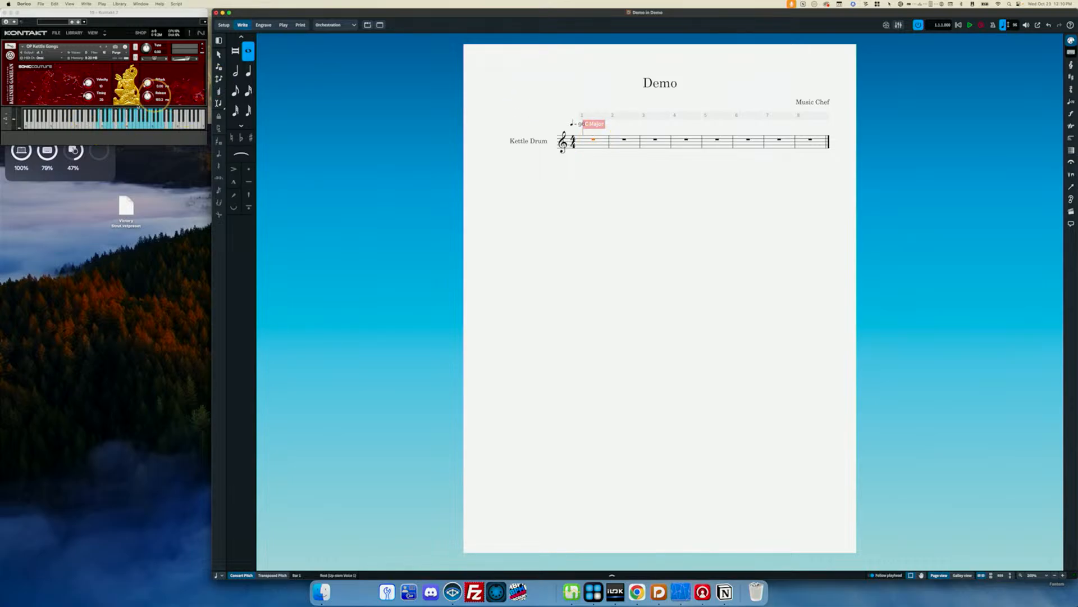
- Route the Kettle Drum track's playback to the 10 - Gamelan VST instrument
{"action": "left_click", "coordinate": [282, 26]}
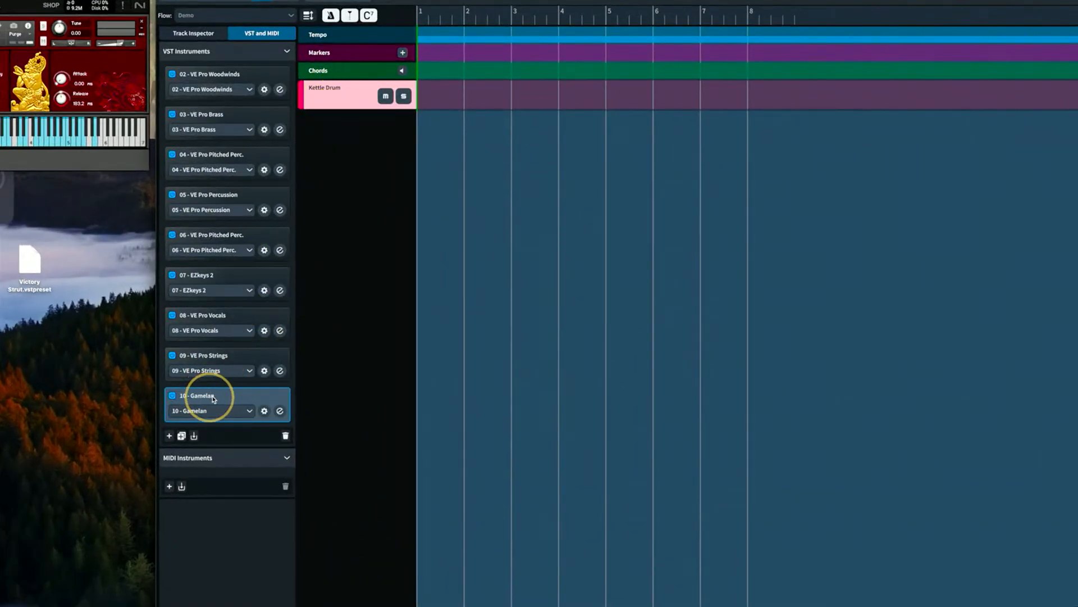
{"action": "left_click", "coordinate": [195, 35]}
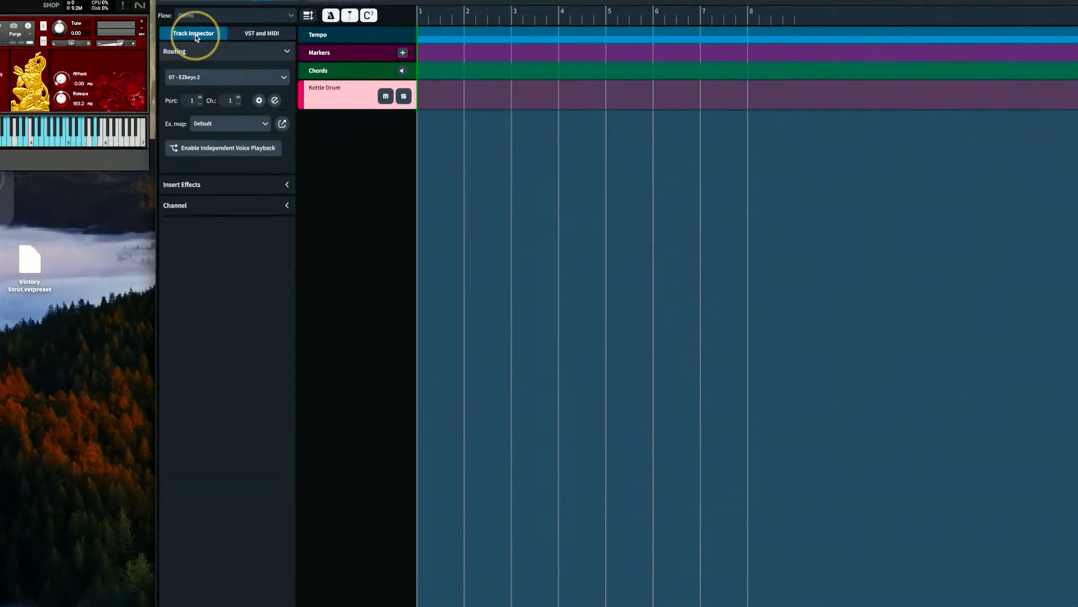
{"action": "left_click", "coordinate": [203, 76]}
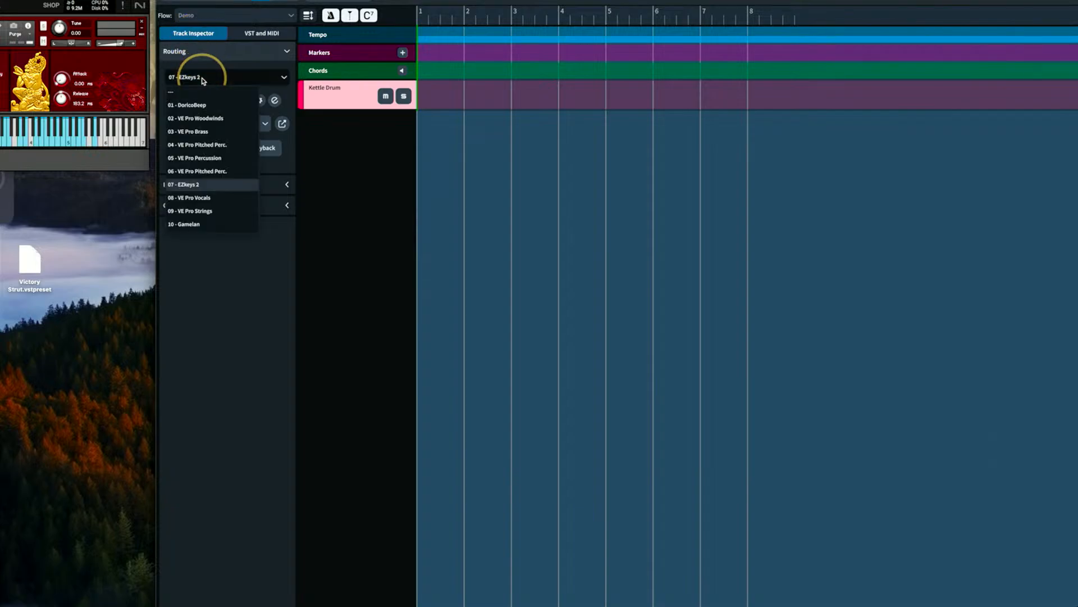
{"action": "left_click", "coordinate": [205, 224]}
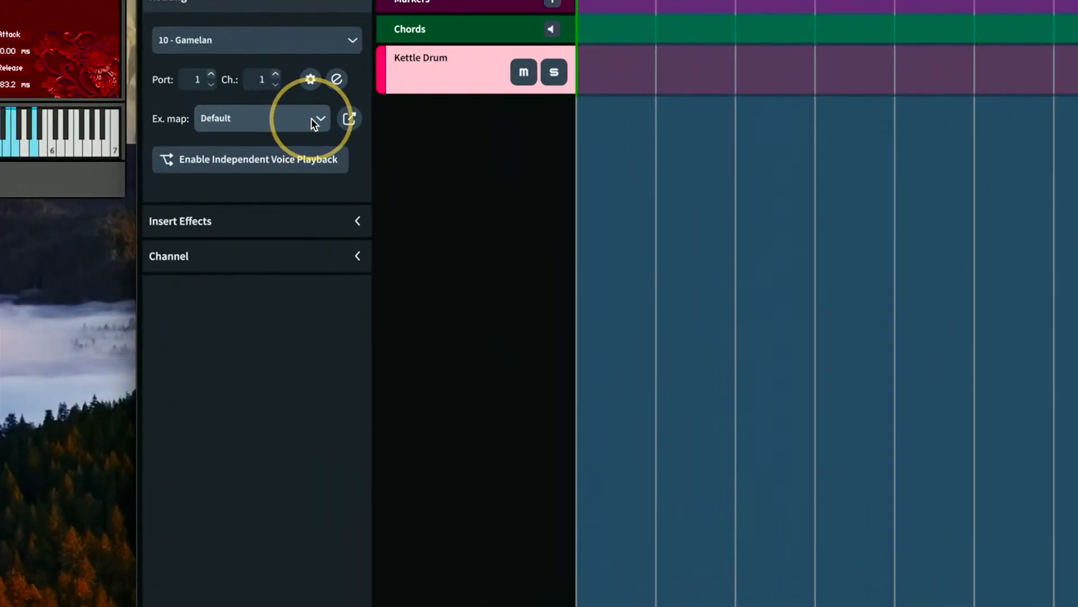
- Examine the expression maps offered for the Kettle Drum track, keeping the current choice
{"action": "left_click", "coordinate": [312, 119]}
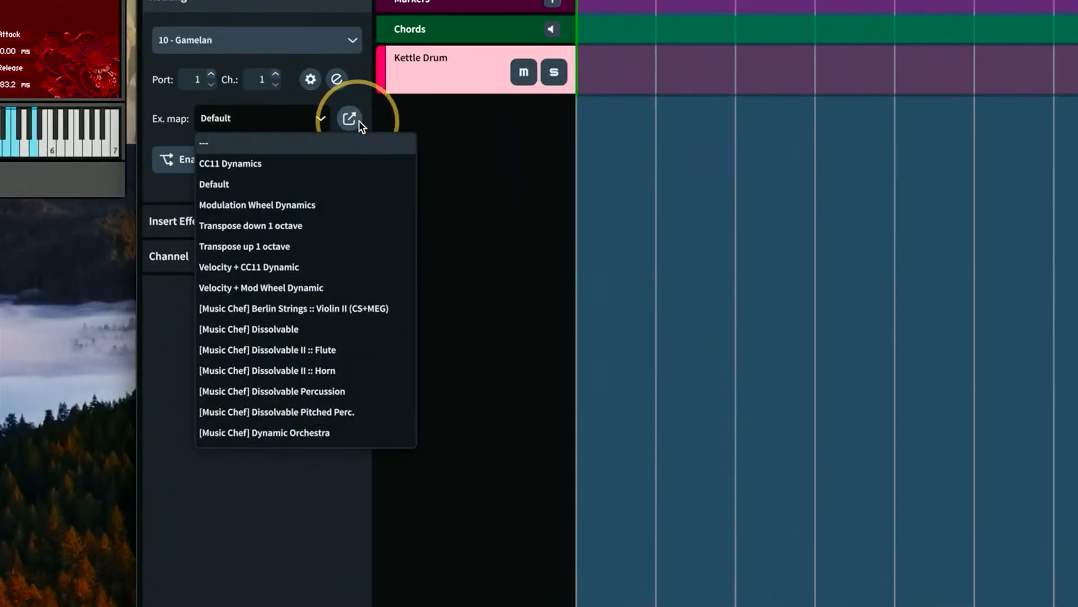
{"action": "left_click", "coordinate": [315, 471]}
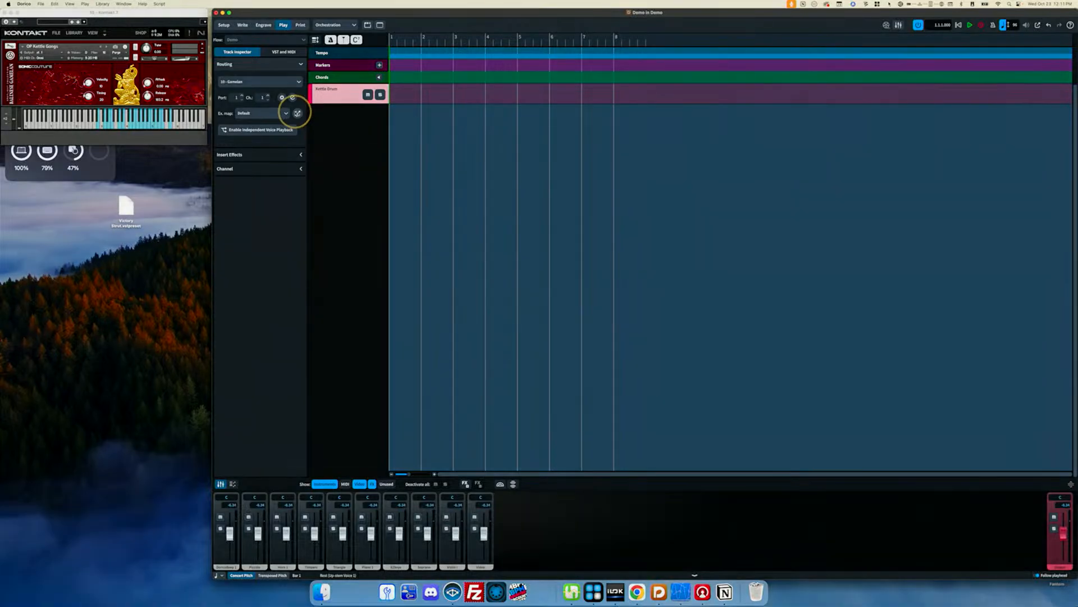
{"action": "left_click", "coordinate": [273, 116]}
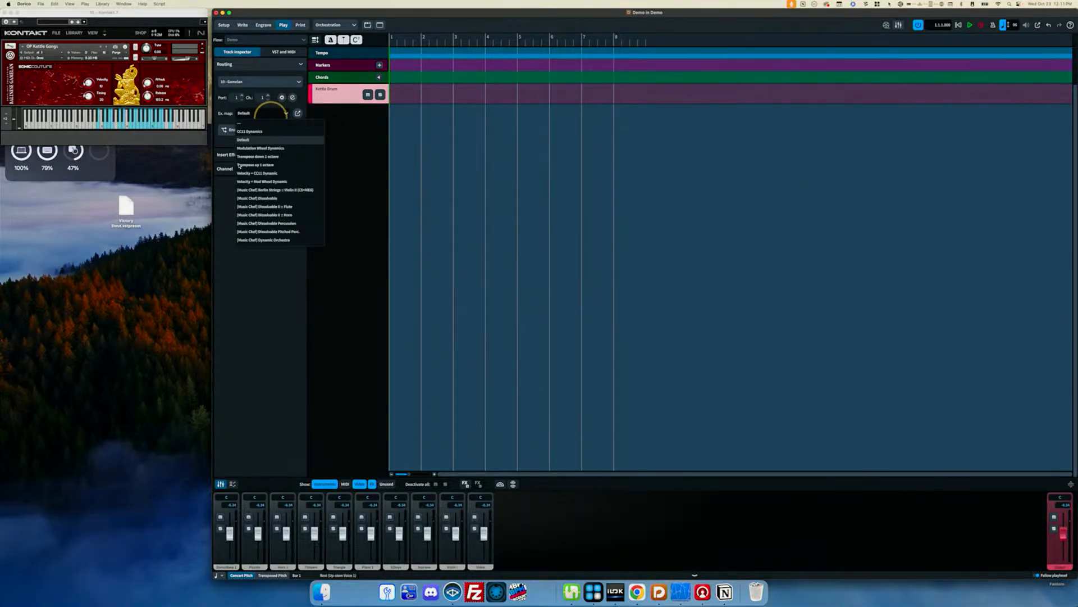
{"action": "left_click", "coordinate": [231, 322]}
- Duplicate the CC11 Dynamics expression map in the library and name the copy CC1 + 7 Dynamics
{"action": "left_click", "coordinate": [103, 4]}
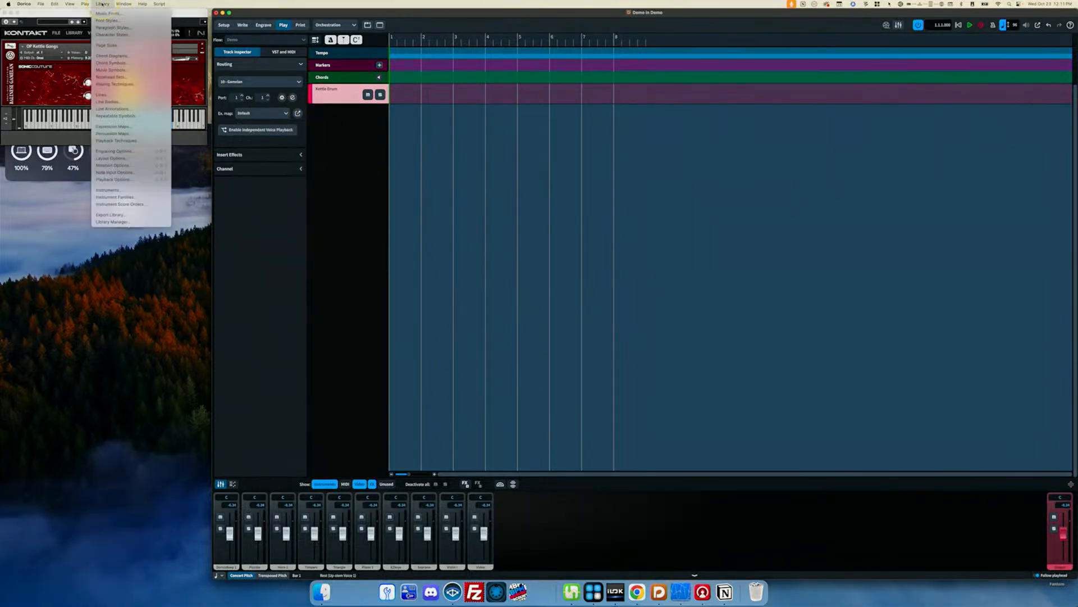
{"action": "left_click", "coordinate": [128, 127]}
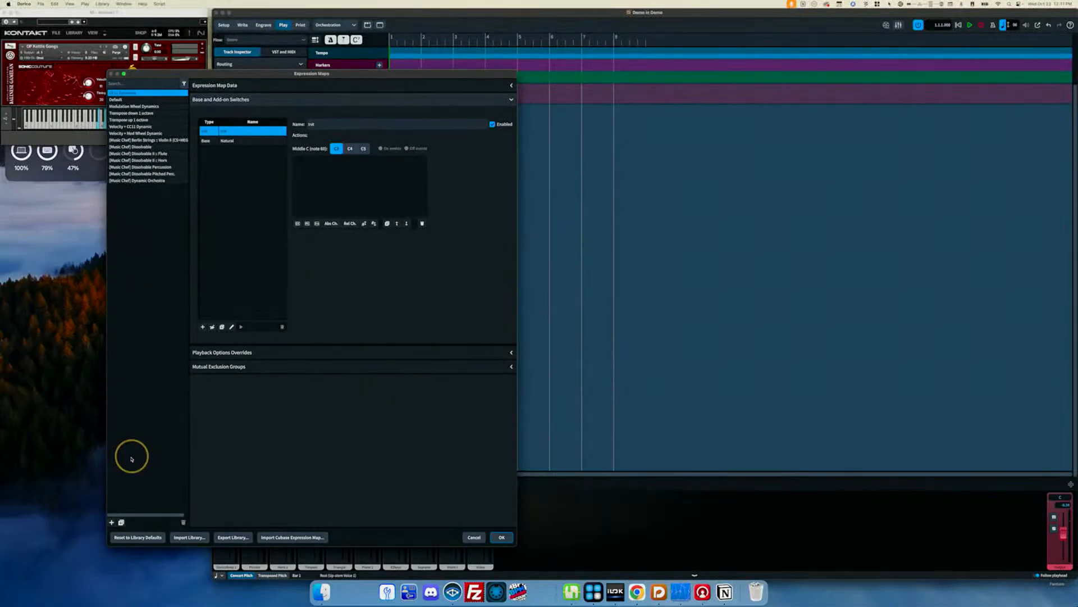
{"action": "left_click", "coordinate": [121, 521]}
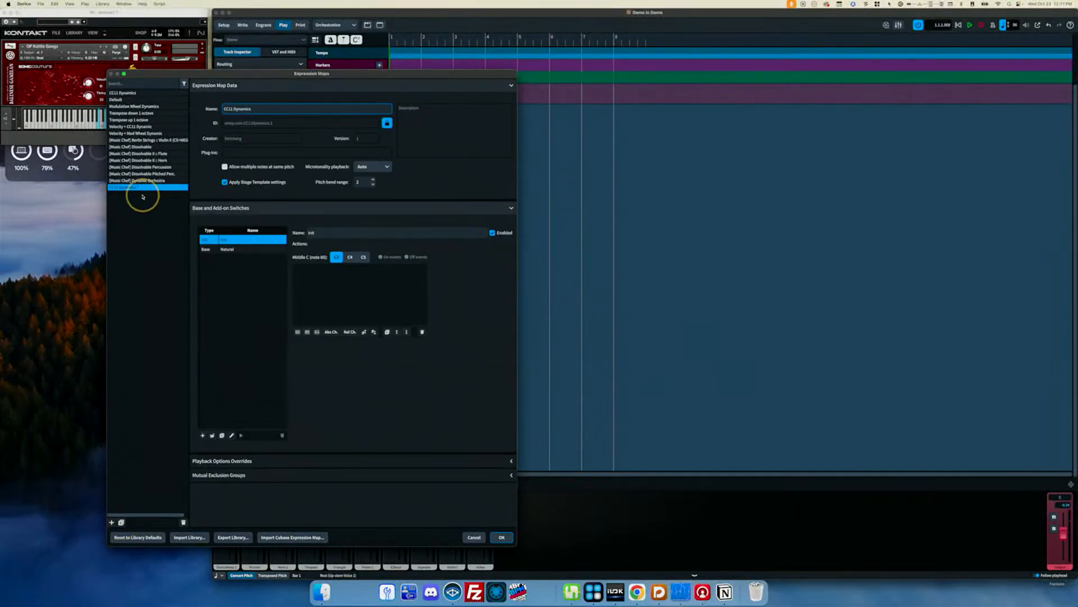
{"action": "triple_click", "coordinate": [233, 108]}
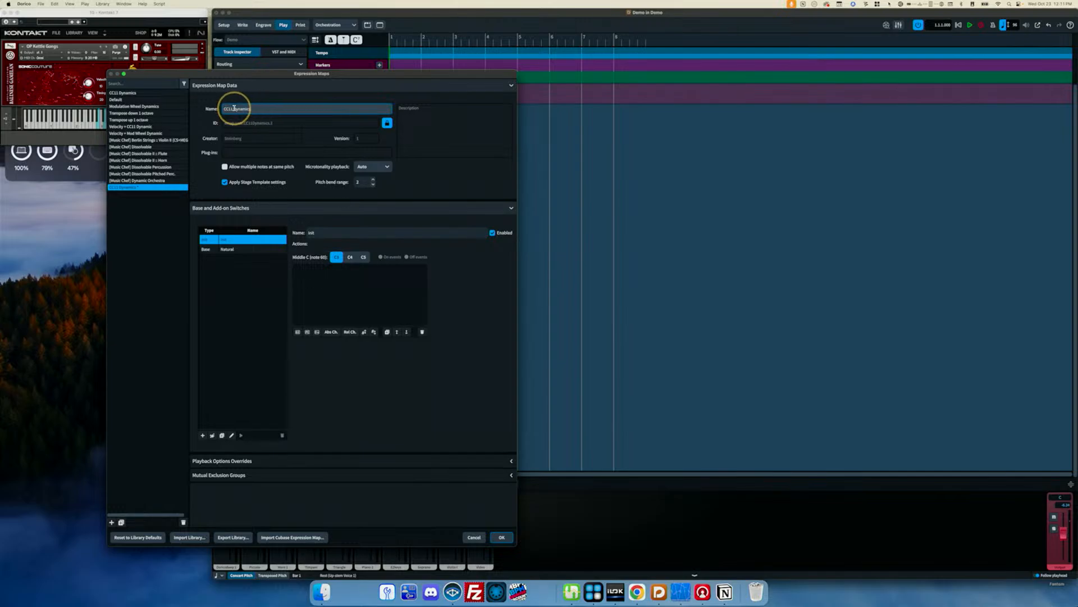
{"action": "left_click", "coordinate": [234, 107]}
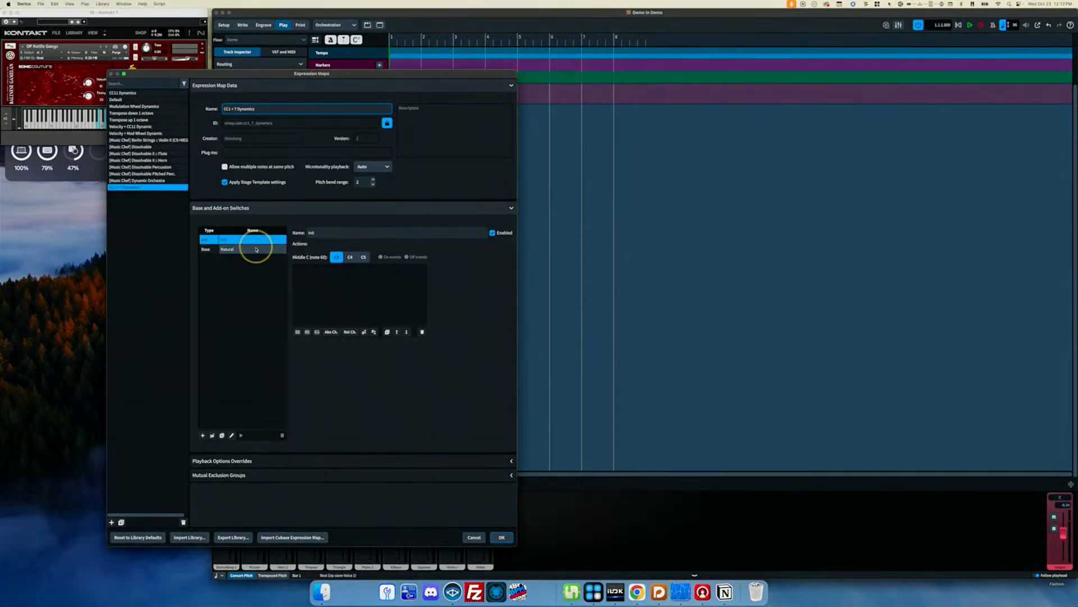
- Set the map's Natural switch to control change 1 for volume dynamic and control change 7 for secondary dynamic, and apply
{"action": "left_click", "coordinate": [256, 249]}
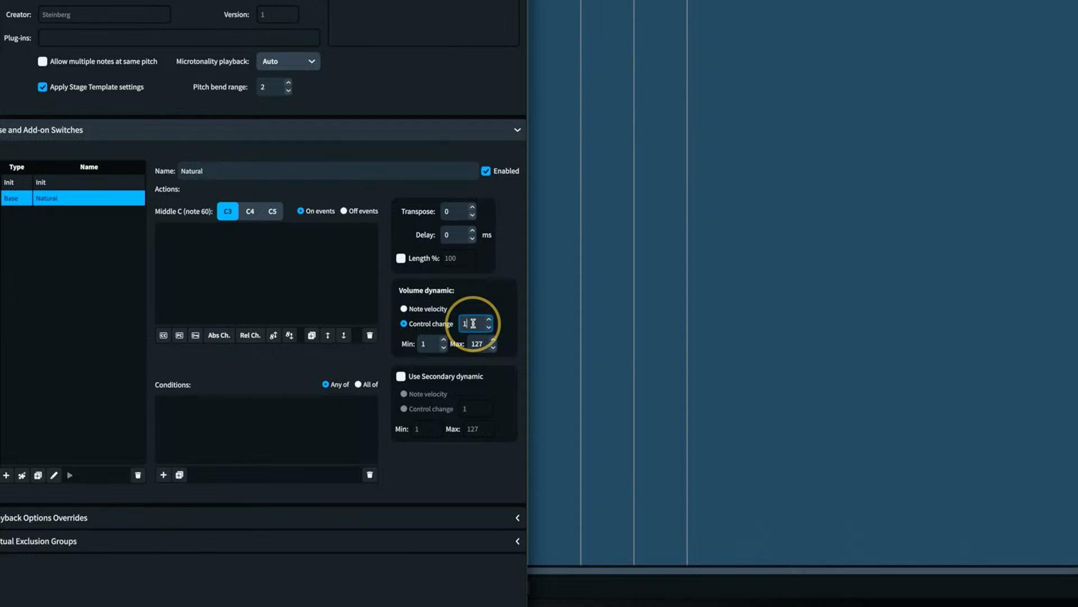
{"action": "left_click", "coordinate": [403, 377]}
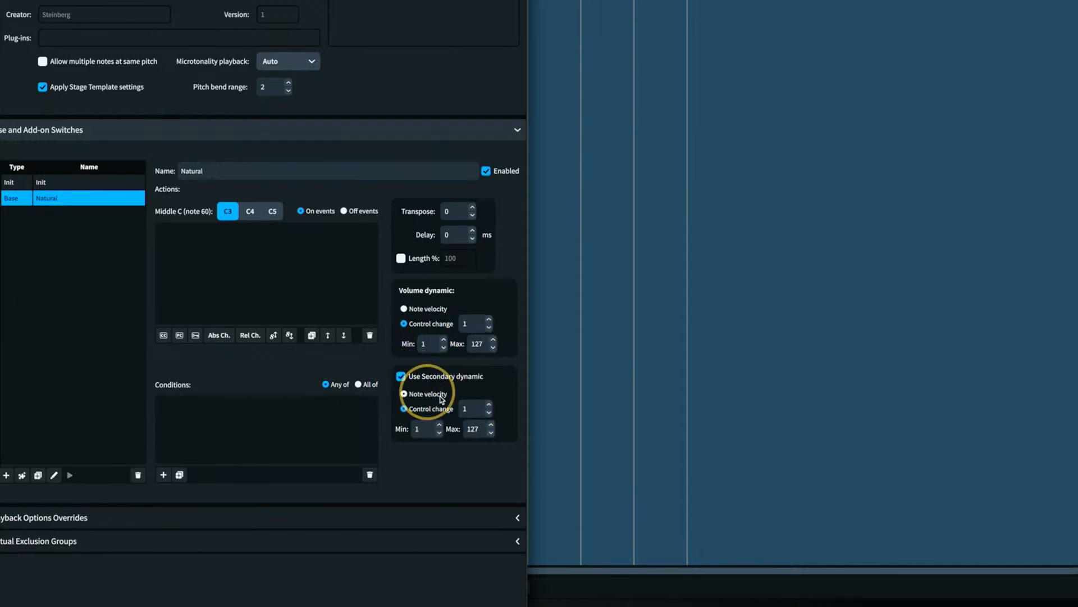
{"action": "double_click", "coordinate": [472, 409]}
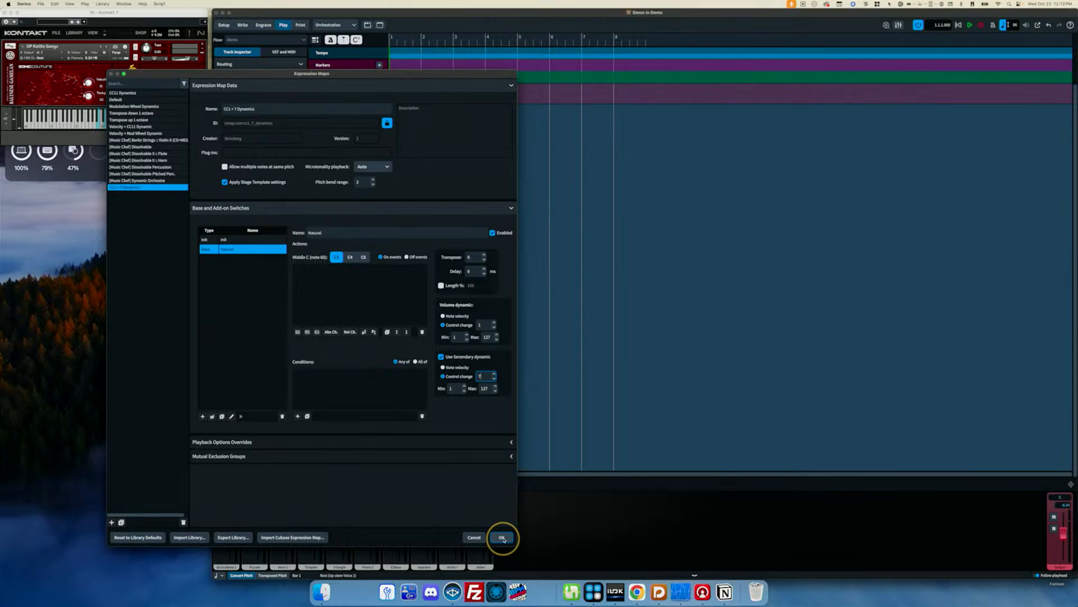
{"action": "left_click", "coordinate": [502, 538]}
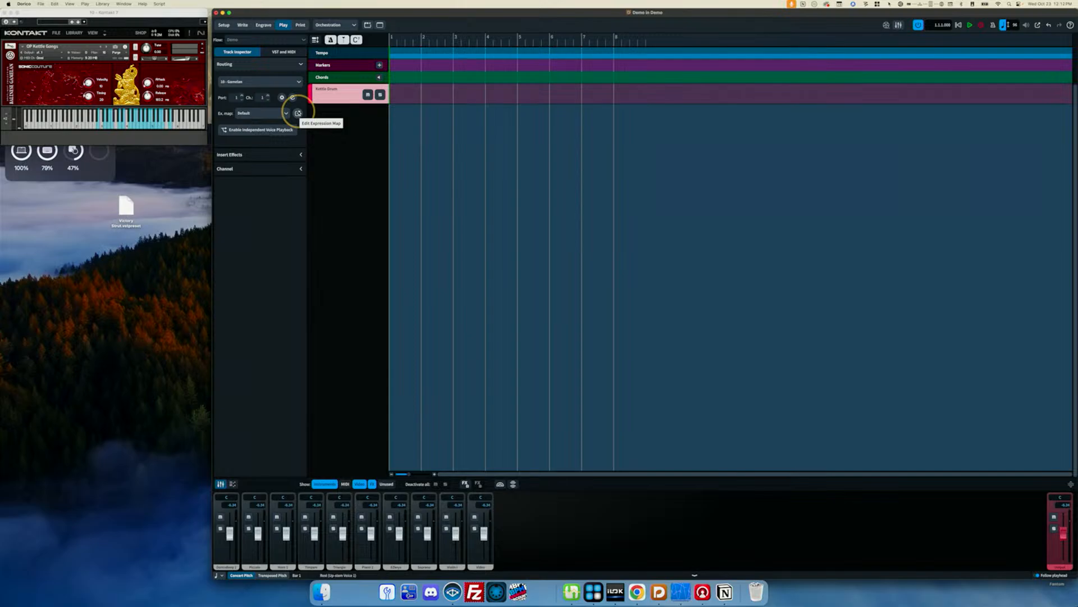
- Check for the new map in the expression map library and leave without changes
{"action": "left_click", "coordinate": [103, 4]}
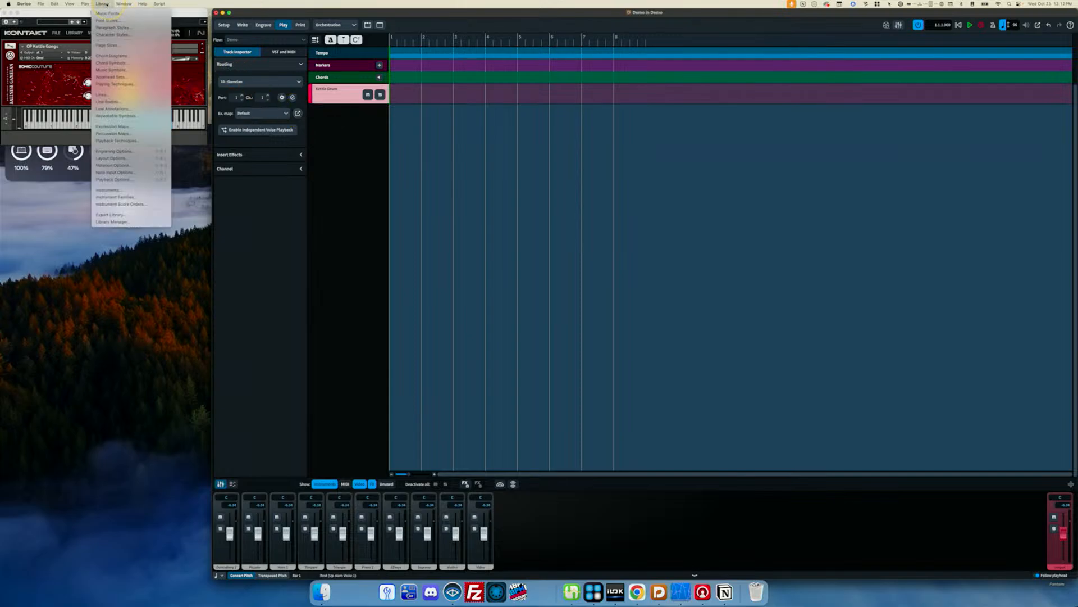
{"action": "left_click", "coordinate": [114, 127]}
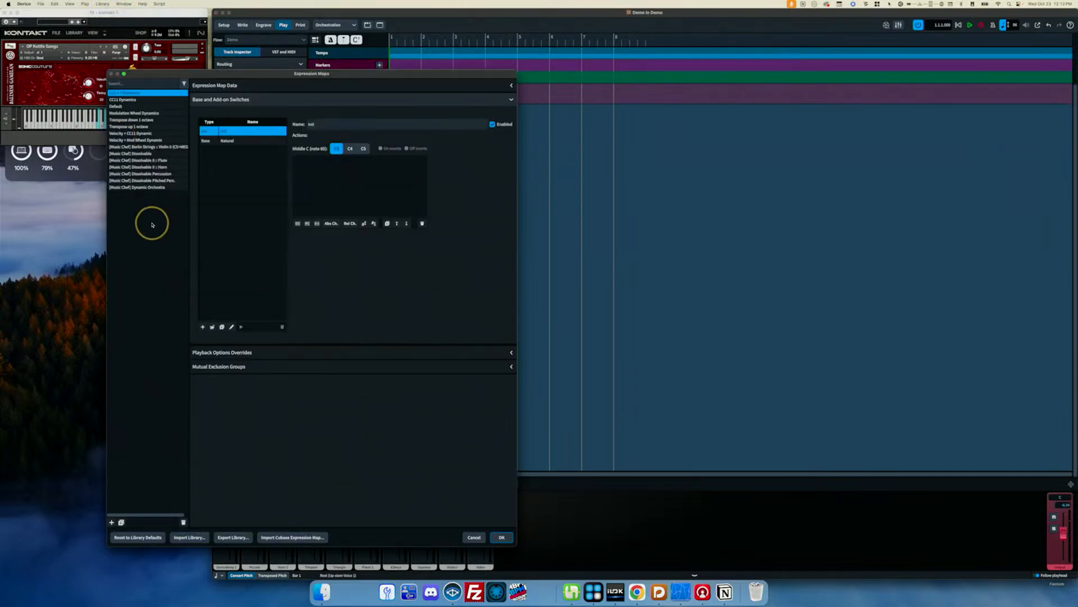
{"action": "left_click", "coordinate": [474, 537]}
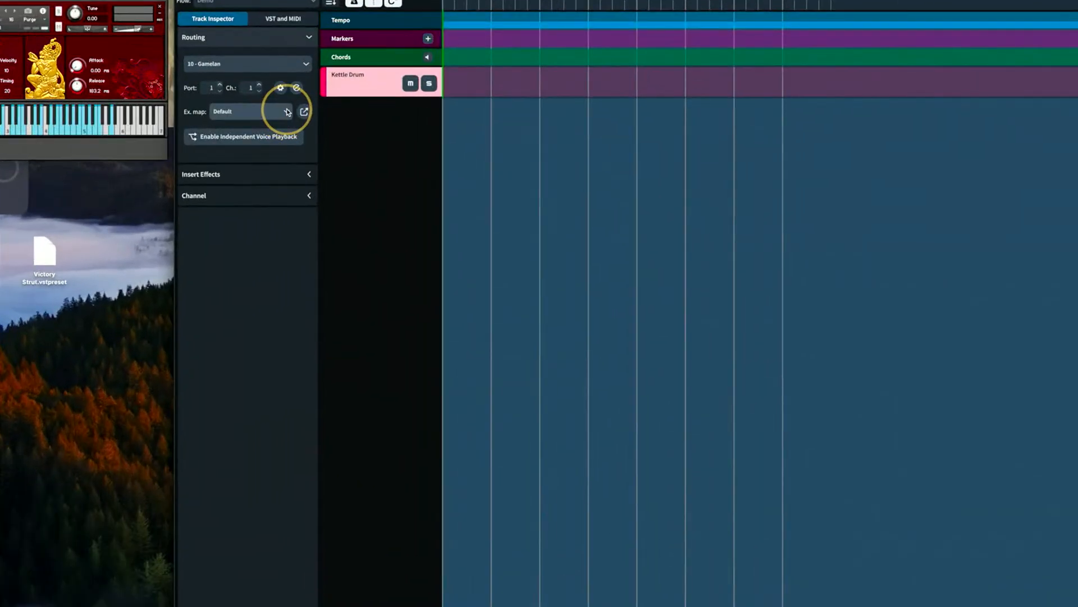
- Assign the CC1 + 7 Dynamics expression map to the Kettle Drum track and nudge the Kontakt patch's volume
{"action": "left_click", "coordinate": [285, 113]}
{"action": "left_click", "coordinate": [263, 139]}
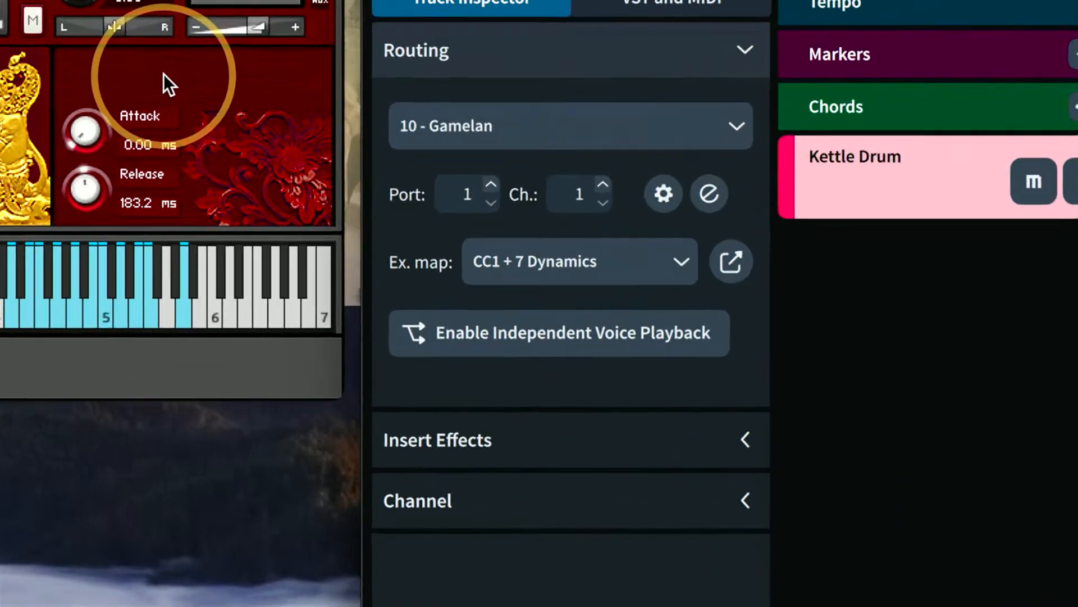
{"action": "mouse_move", "coordinate": [251, 31]}
{"action": "left_mouse_down"}
{"action": "mouse_move", "coordinate": [269, 29]}
{"action": "mouse_move", "coordinate": [226, 29]}
{"action": "mouse_move", "coordinate": [262, 28]}
{"action": "mouse_move", "coordinate": [253, 28]}
{"action": "left_mouse_up"}
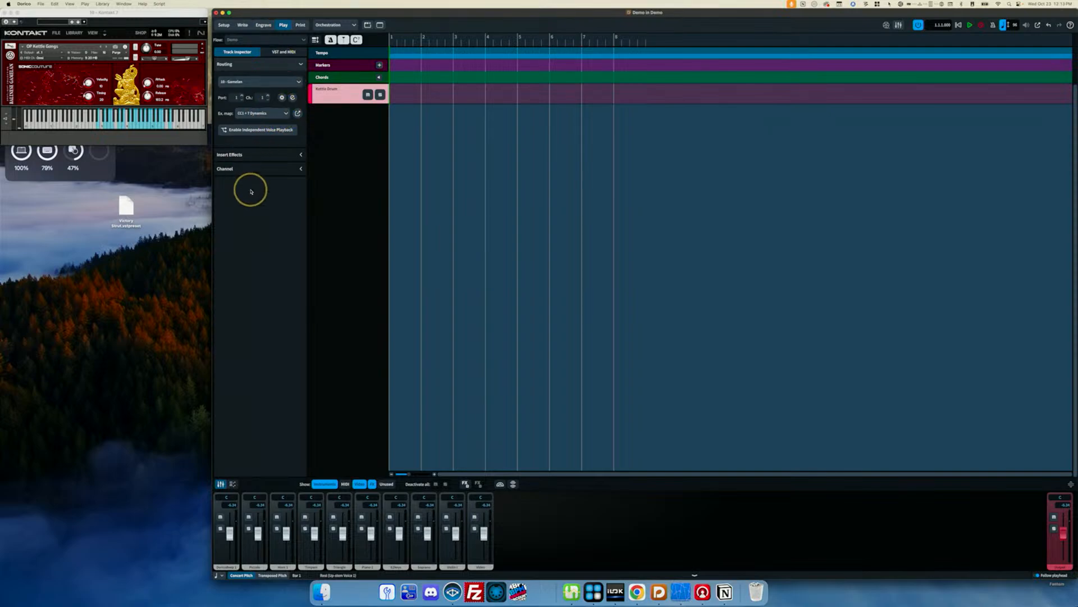
- Save the Demo project and quit Dorico
{"action": "left_click", "coordinate": [40, 4]}
{"action": "left_click", "coordinate": [49, 59]}
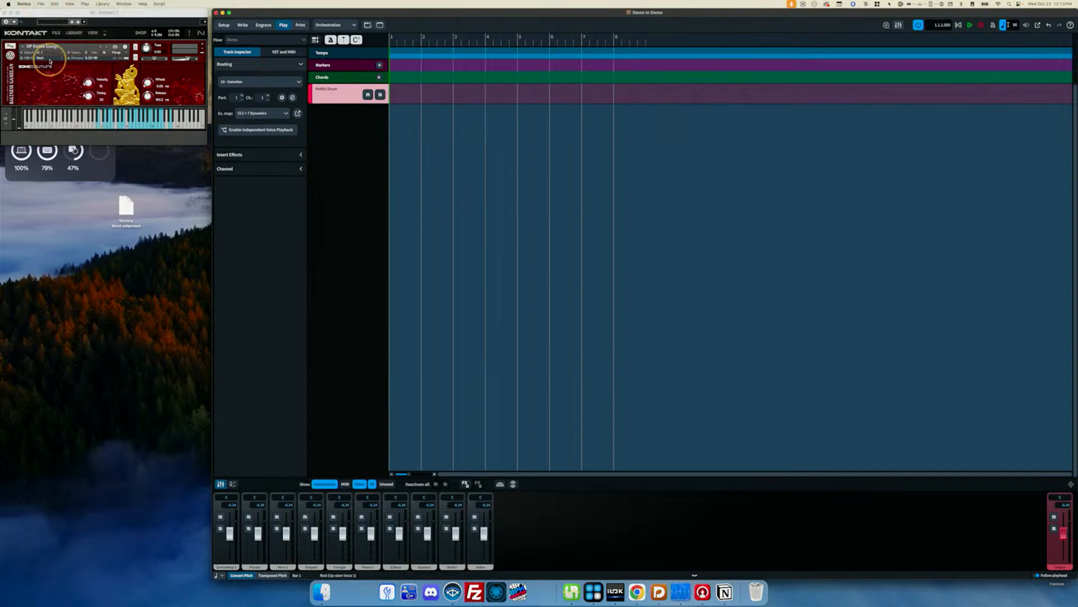
{"action": "left_click", "coordinate": [25, 4]}
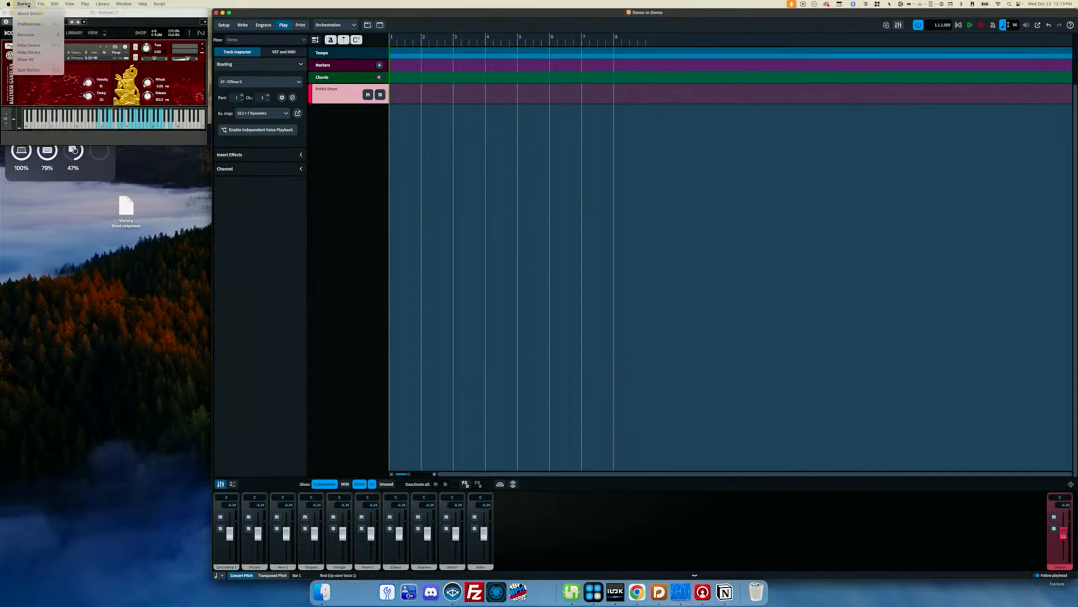
{"action": "left_click", "coordinate": [34, 72]}
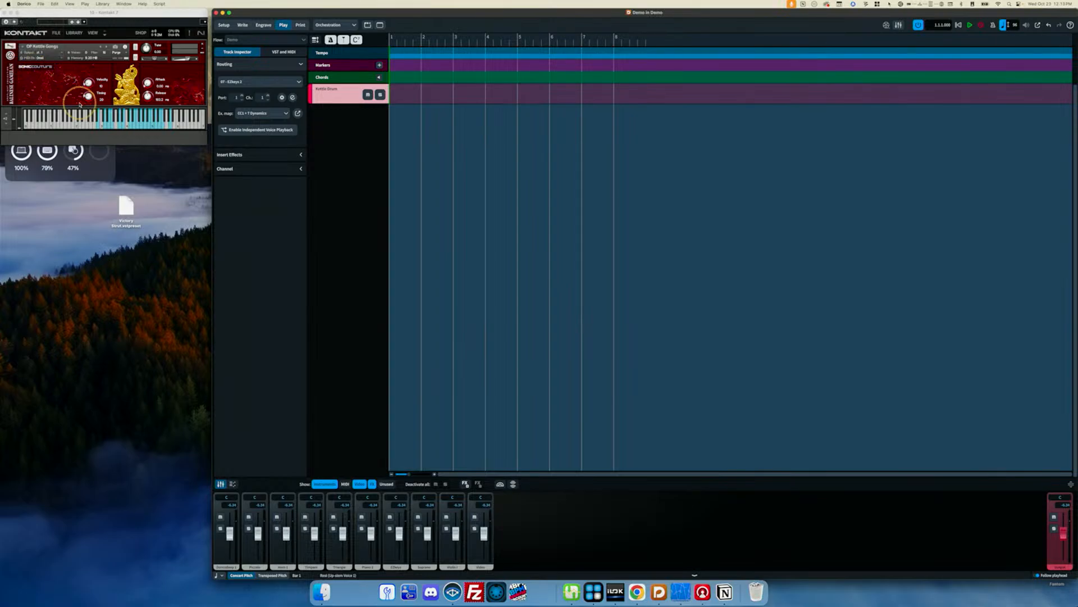
{"action": "key", "text": "super+h"}
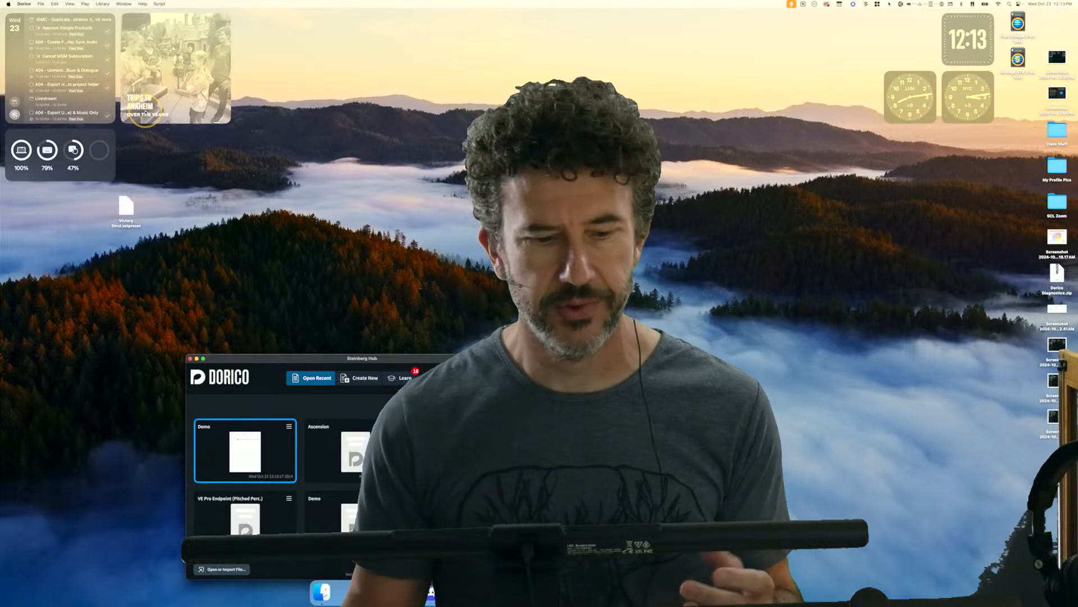
- Reopen the latest Demo project from the Steinberg Hub and view its loaded VST instruments
{"action": "left_click_drag", "start_coordinate": [324, 358], "coordinate": [285, 156]}
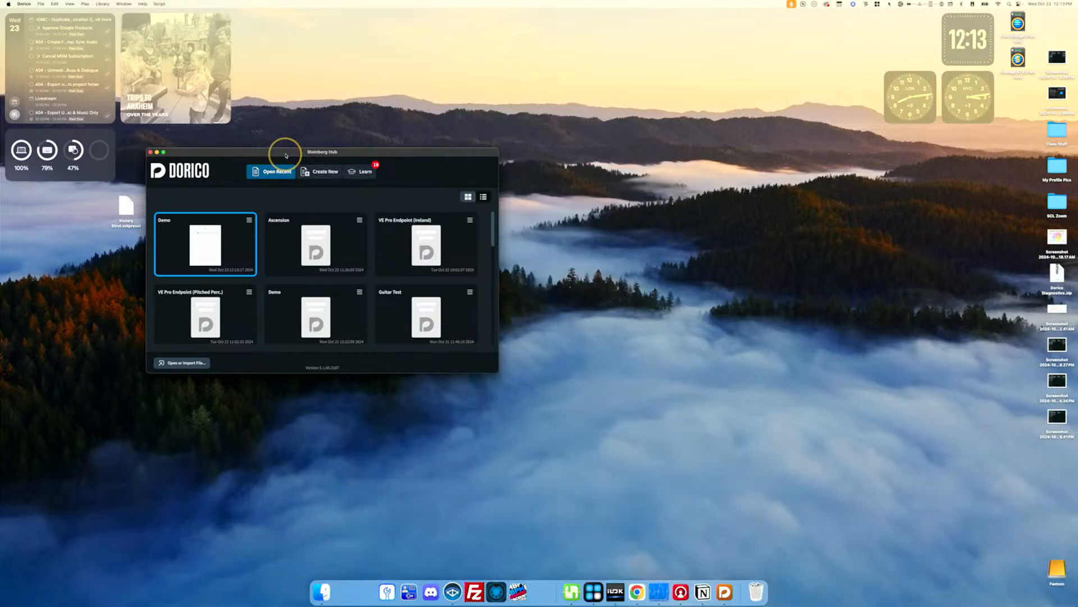
{"action": "double_click", "coordinate": [227, 242]}
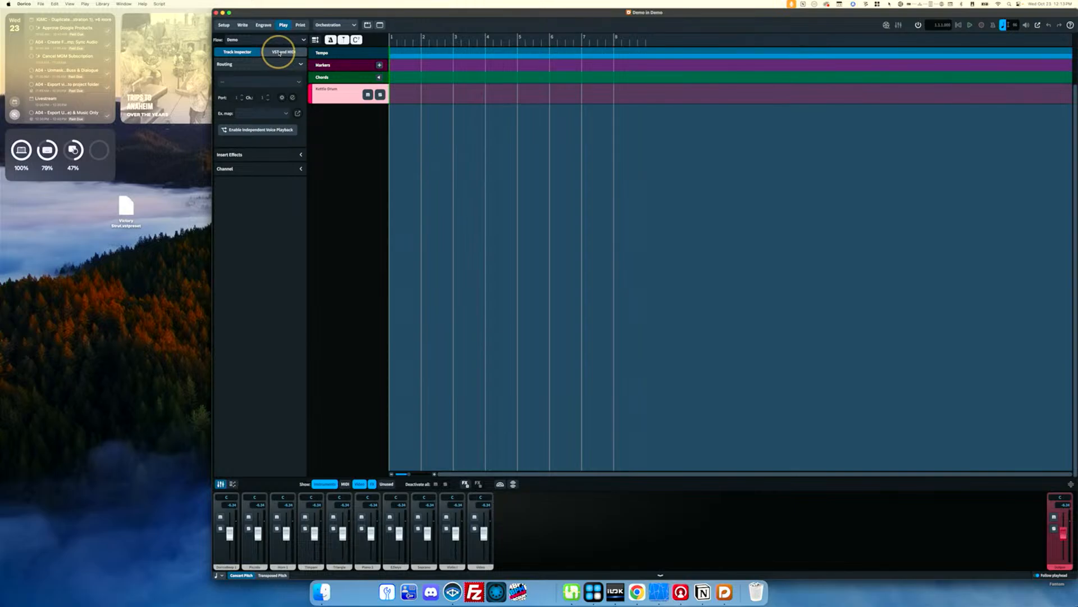
{"action": "left_click", "coordinate": [279, 53]}
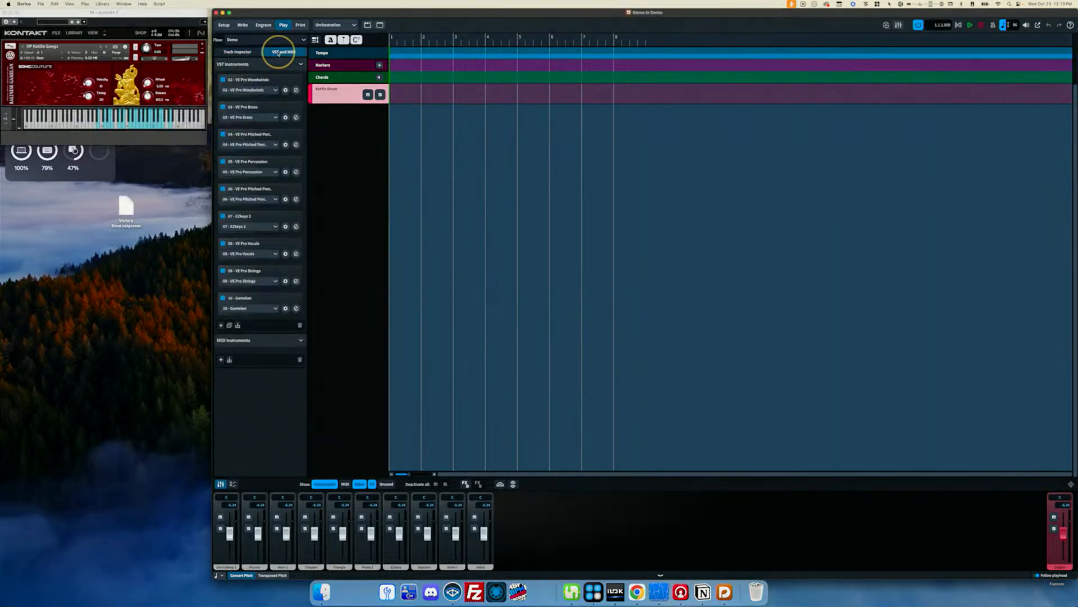
- Set the Kettle Drum track's routing to 10 - Gamelan and its expression map to CC1 + 7 Dynamics
{"action": "left_click", "coordinate": [248, 55]}
{"action": "left_click", "coordinate": [247, 82]}
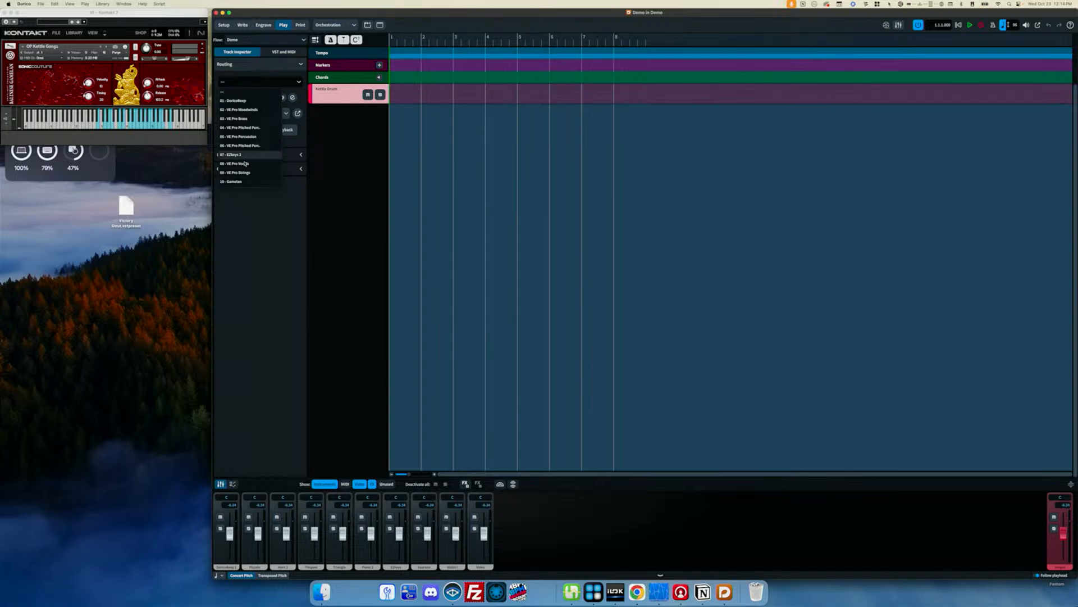
{"action": "left_click", "coordinate": [244, 181]}
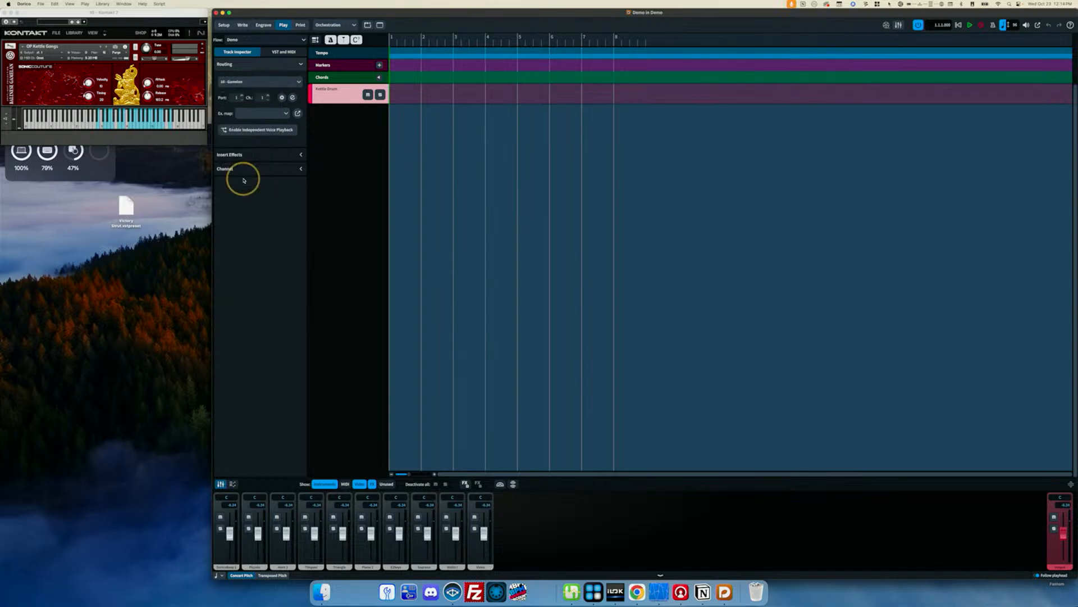
{"action": "left_click", "coordinate": [281, 112]}
{"action": "left_click", "coordinate": [261, 132]}
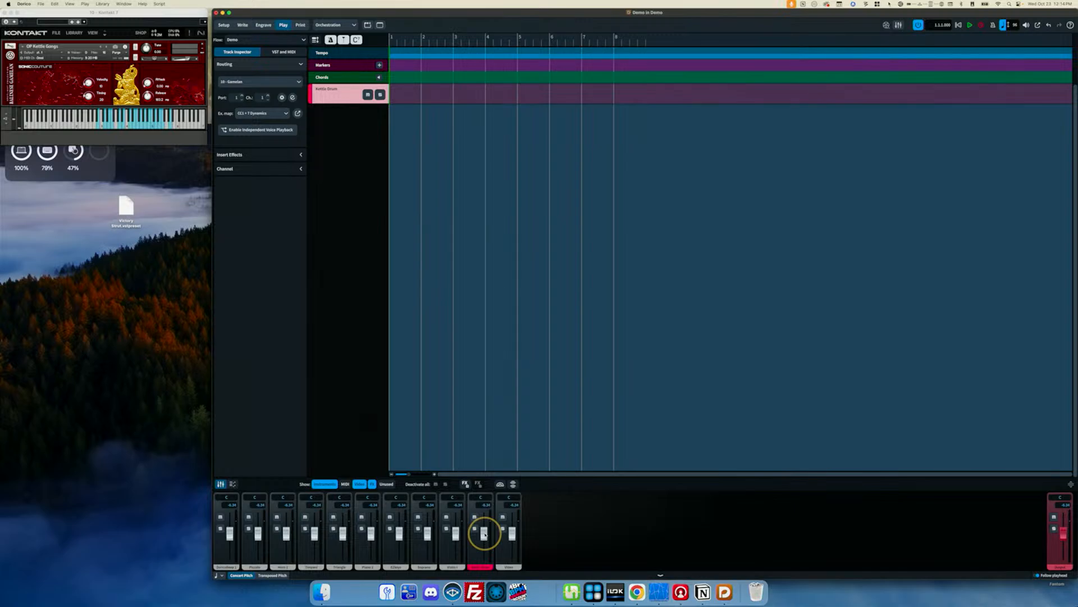
- Raise the Kettle Drum channel's mixer level to 0 dB and set the master output level to 0
{"action": "left_click_drag", "start_coordinate": [483, 533], "coordinate": [484, 525]}
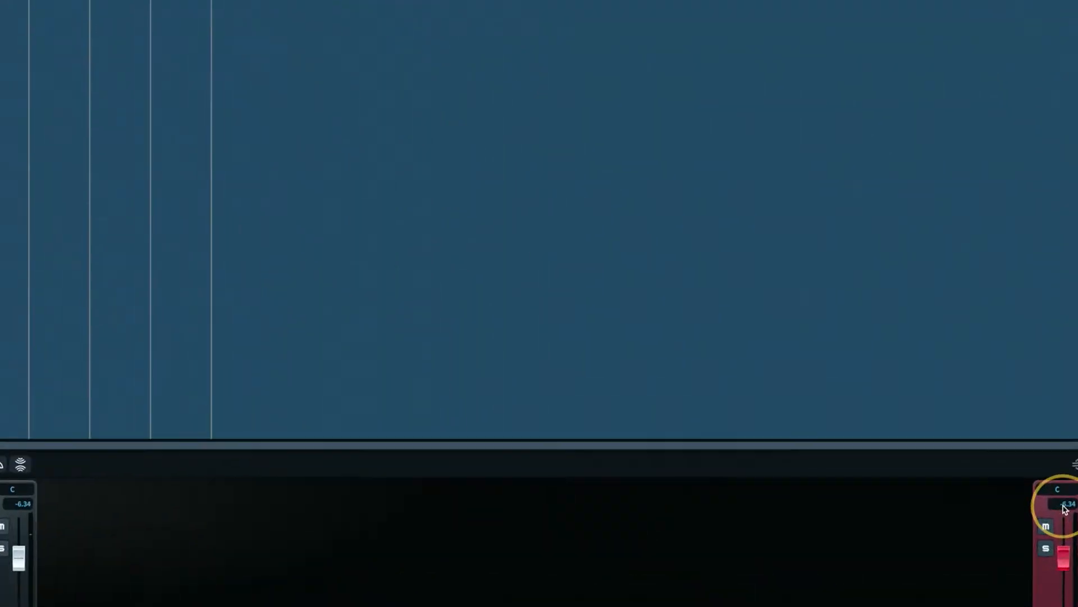
{"action": "double_click", "coordinate": [1064, 504]}
{"action": "type", "text": "0"}
{"action": "key", "text": "Return"}
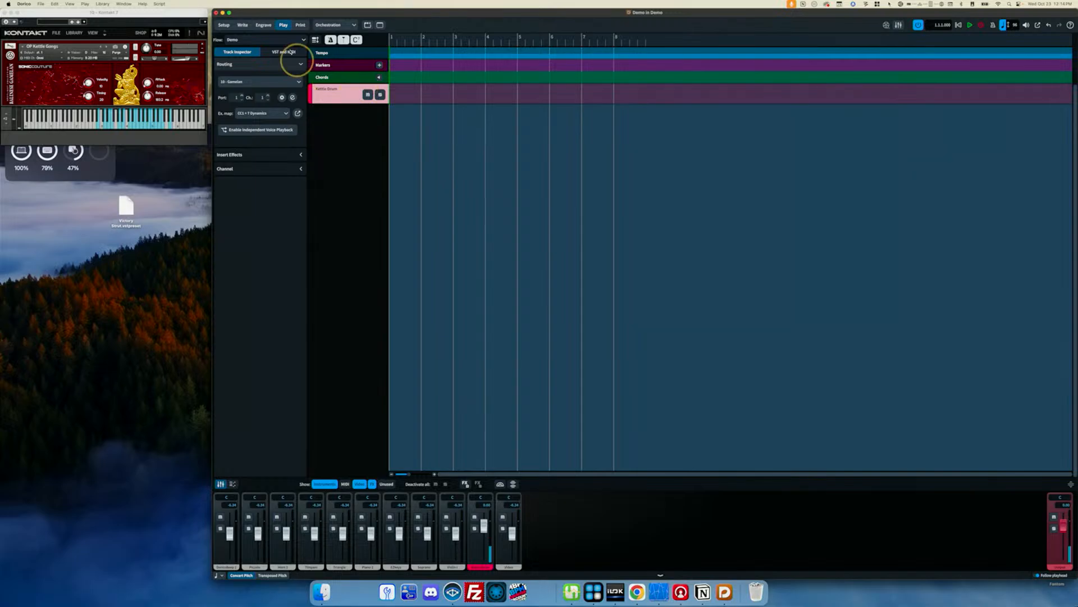
- In Write mode, enter a seven-note quarter-note melody on the Kettle Drum staff from the start of bar 1
{"action": "left_click", "coordinate": [243, 24]}
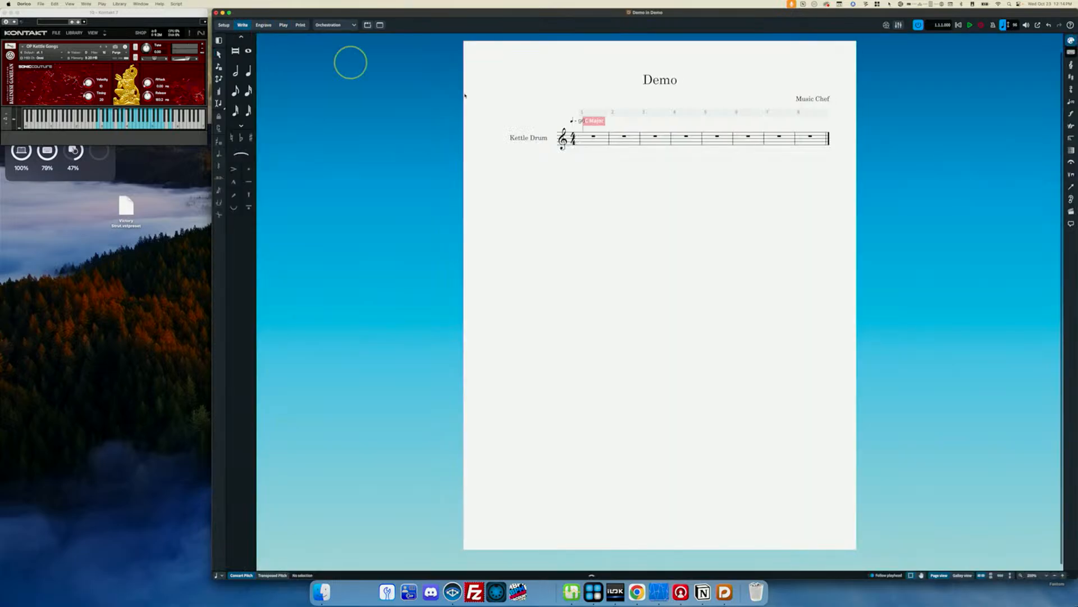
{"action": "double_click", "coordinate": [593, 137]}
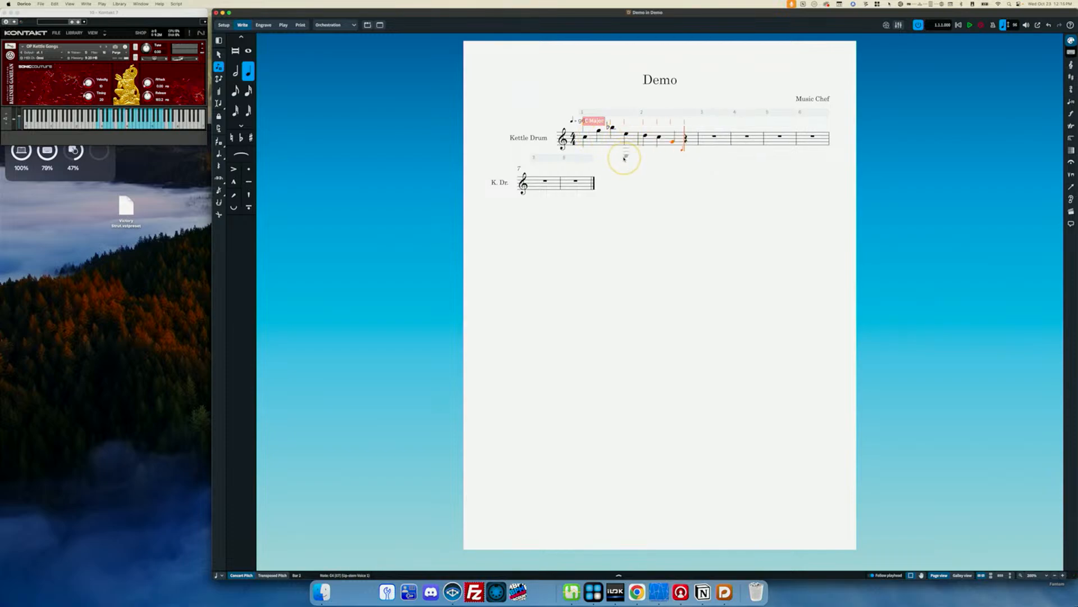
{"action": "key", "text": "Escape"}
- Adjust the melody's pitches, raising the last note in bar 2 to sit above its neighbours
{"action": "key", "text": "Right"}
{"action": "key", "text": "Right"}
{"action": "key", "text": "Right"}
{"action": "key", "text": "alt+Right"}
{"action": "key", "text": "alt+Left"}
{"action": "key", "text": "alt+Up"}
{"action": "key", "text": "alt+Up"}
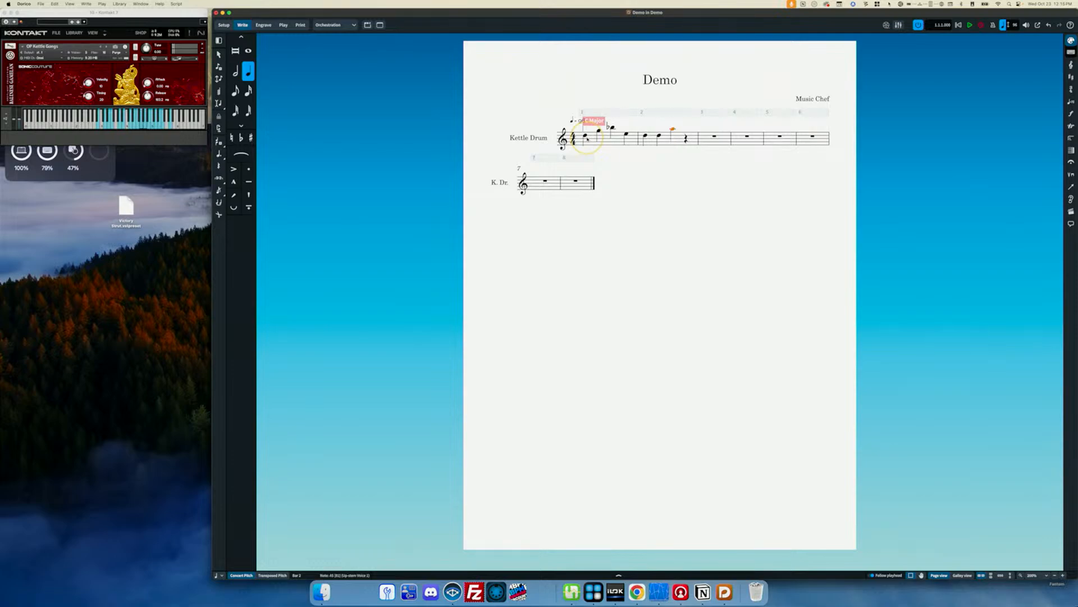
- Lower the flat third note of bar 1 by an octave and play the melody back from the first note
{"action": "key", "text": "space"}
{"action": "key", "text": "space"}
{"action": "left_click", "coordinate": [612, 128]}
{"action": "key", "text": "super+alt+Down"}
{"action": "left_click", "coordinate": [585, 136]}
{"action": "key", "text": "space"}
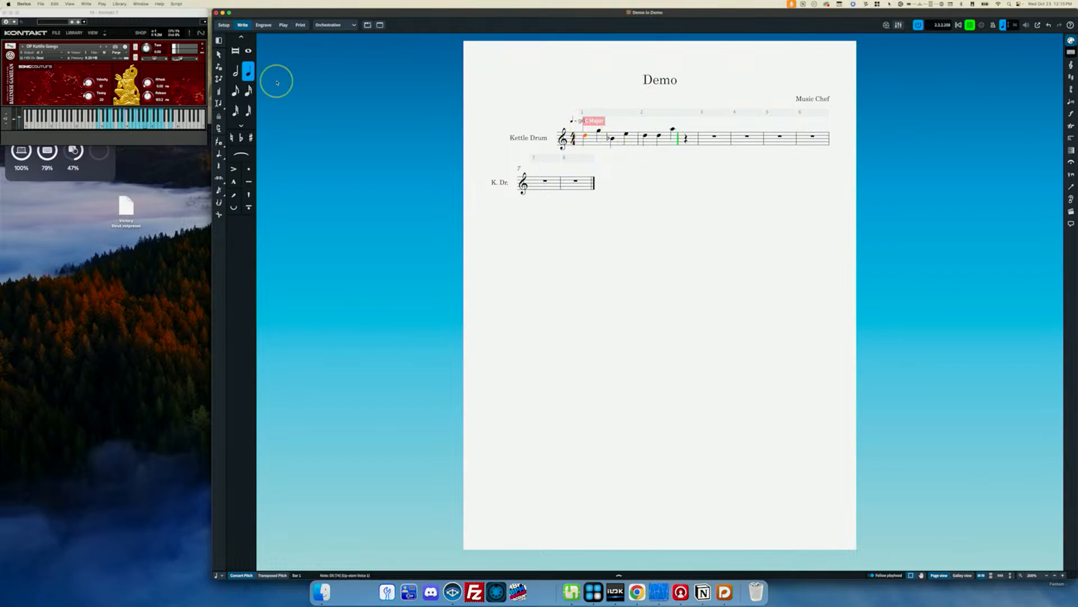
{"action": "key", "text": "space"}
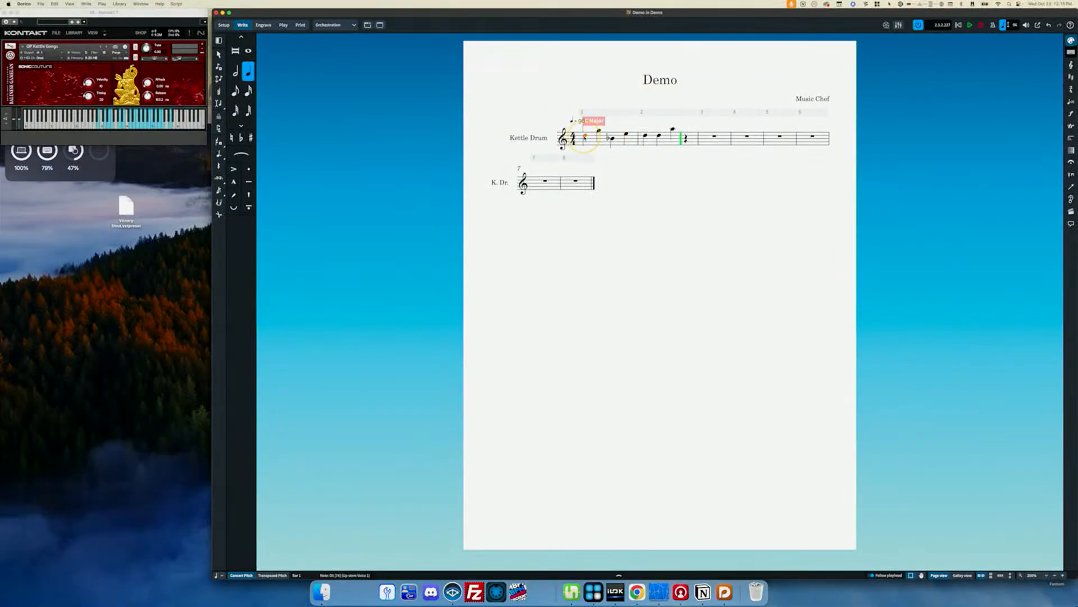
- Add an ff dynamic at the first note of bar 1 and play the melody
{"action": "key", "text": "shift+d"}
{"action": "type", "text": "FF"}
{"action": "key", "text": "Return"}
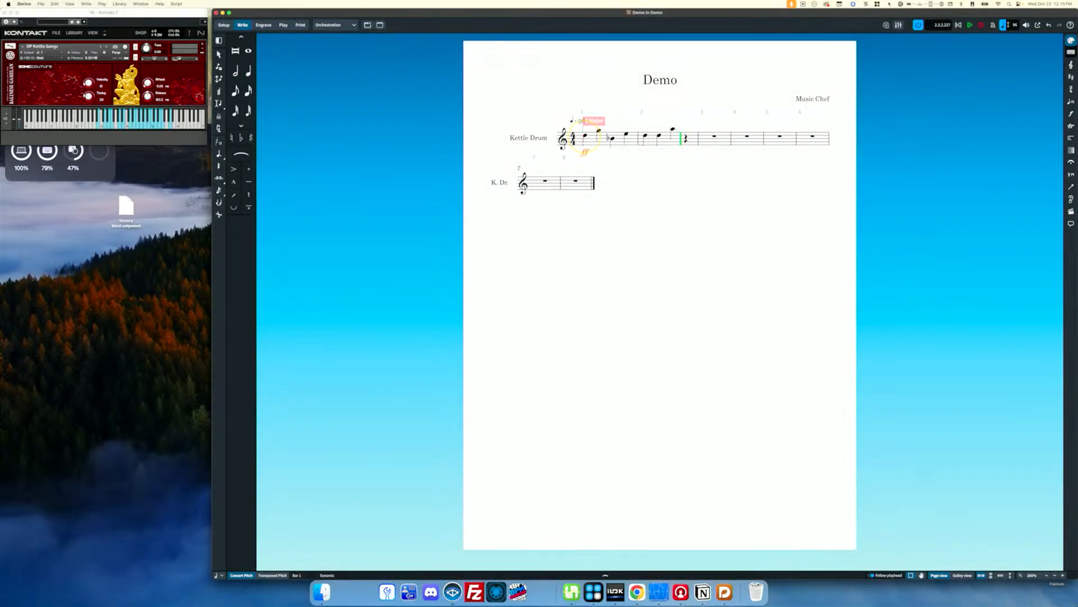
{"action": "key", "text": "p"}
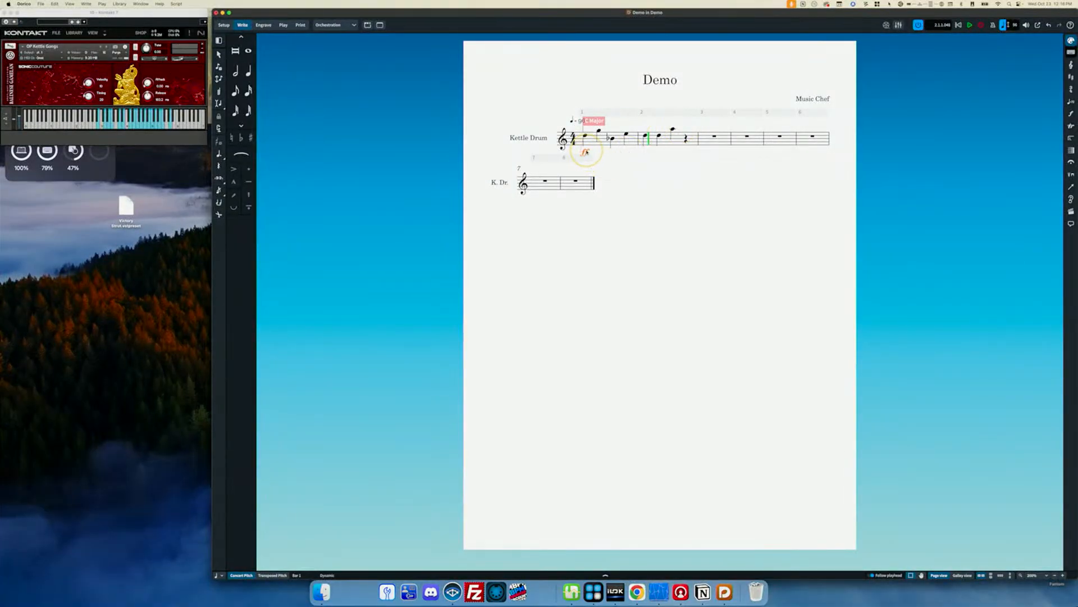
- Try to change the ff dynamic at the first note to p, and delete the dynamic instead
{"action": "double_click", "coordinate": [586, 151]}
{"action": "type", "text": "p"}
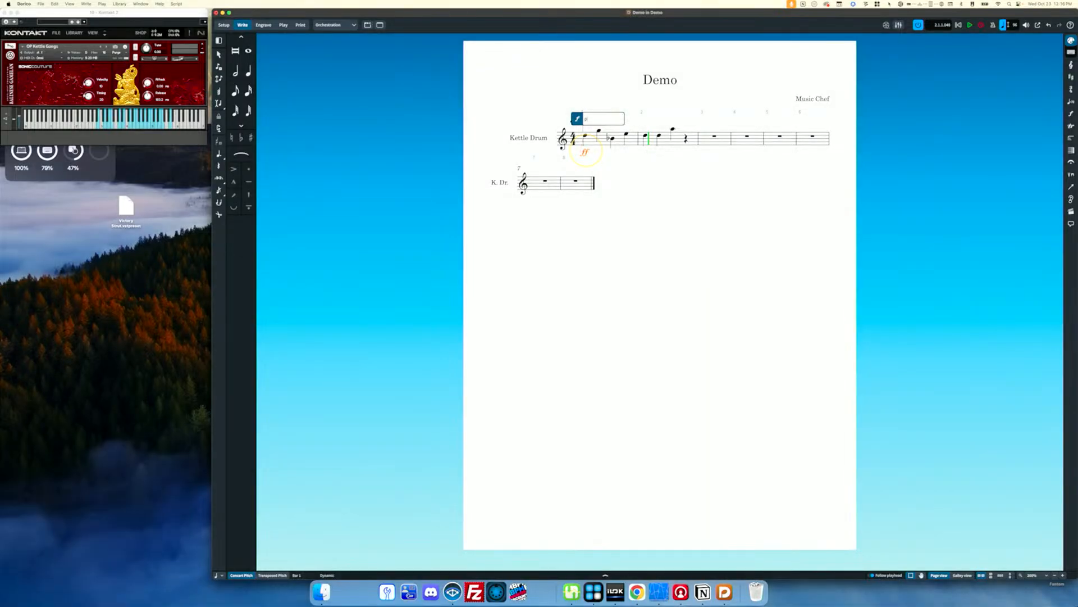
{"action": "key", "text": "Escape"}
{"action": "key", "text": "Delete"}
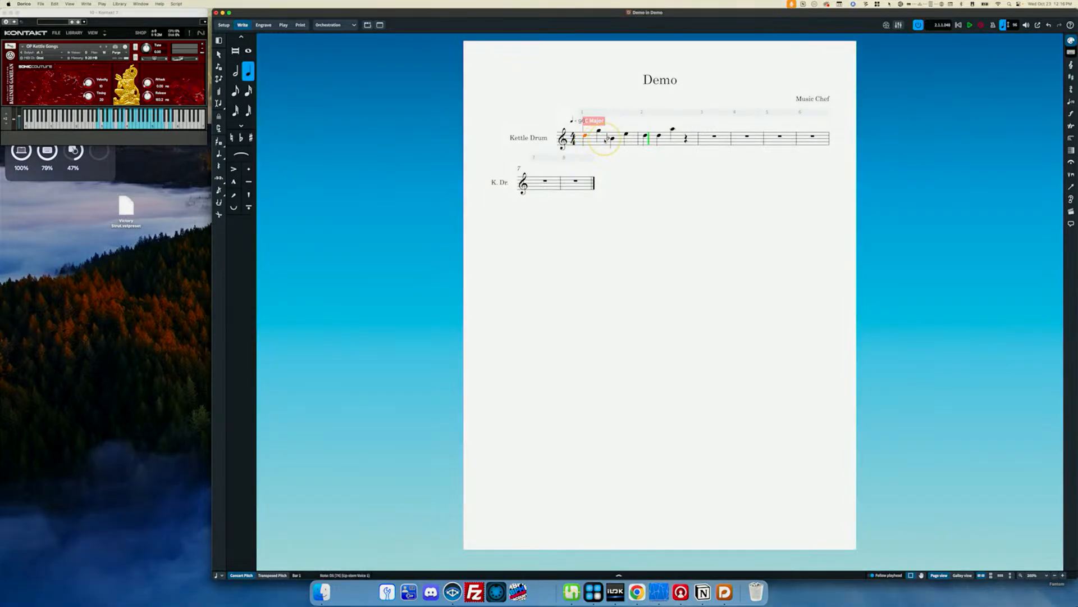
- Add a ppp<ff crescendo across all the melody notes in bars 1 and 2 and play it from the first note
{"action": "left_click", "coordinate": [605, 139], "text": "shift"}
{"action": "key", "text": "shift+d"}
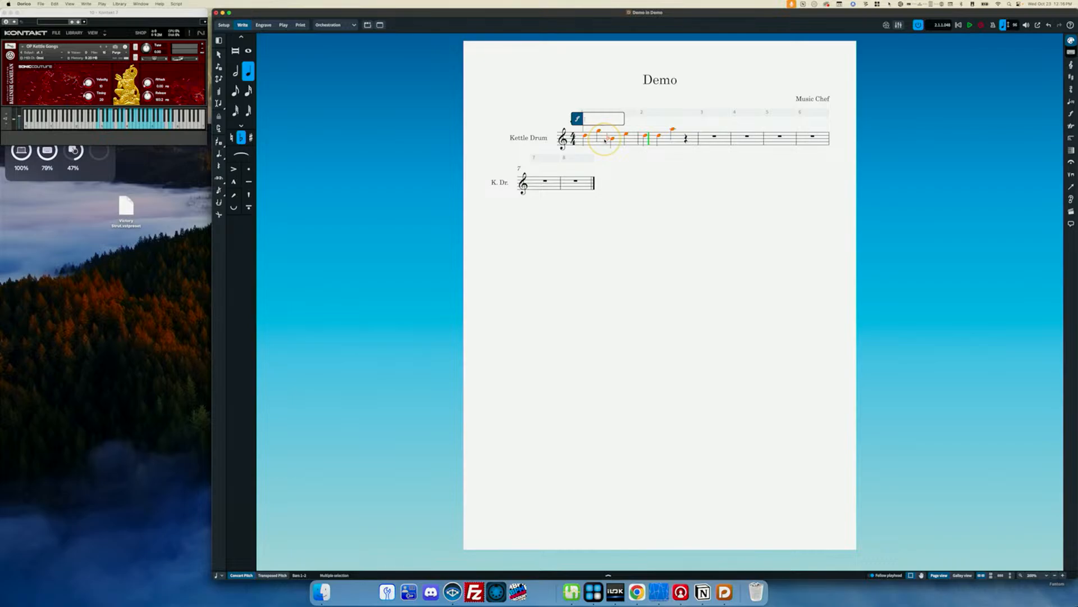
{"action": "type", "text": "ppp<ff"}
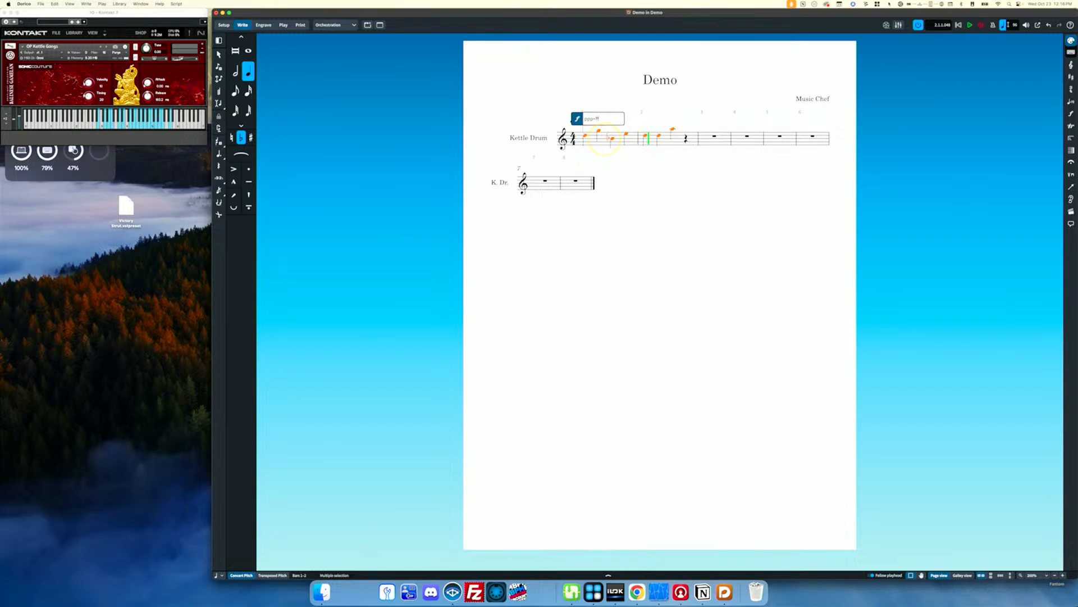
{"action": "key", "text": "Return"}
{"action": "left_click", "coordinate": [584, 135]}
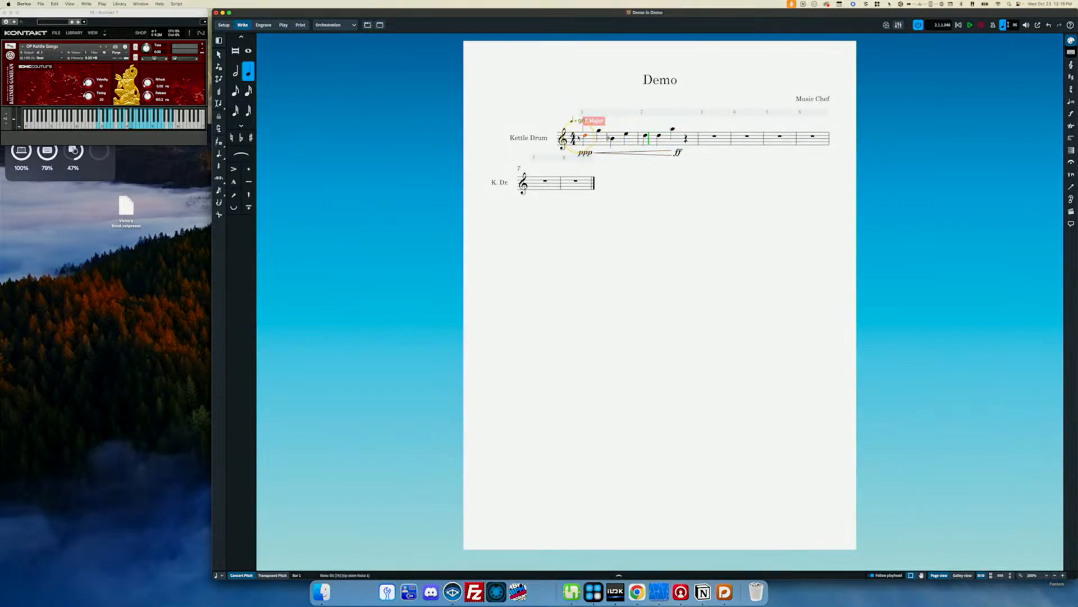
{"action": "key", "text": "space"}
- Review the Natural switch's volume and secondary dynamic settings in the CC1 + 7 Dynamics expression map and close the editor
{"action": "left_click", "coordinate": [282, 25]}
{"action": "left_click", "coordinate": [297, 114]}
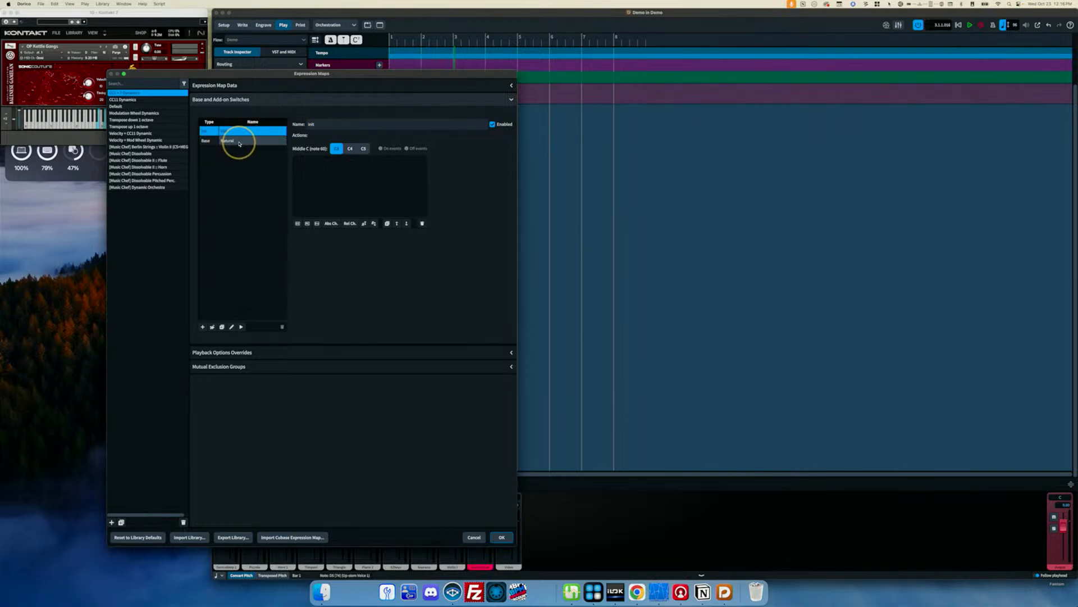
{"action": "left_click", "coordinate": [239, 143]}
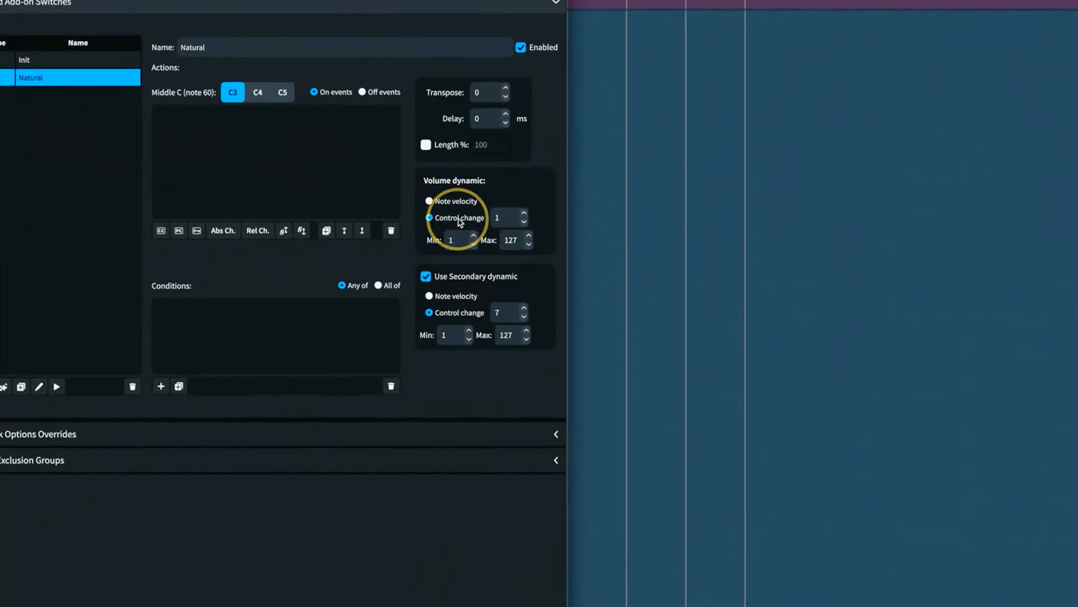
{"action": "left_click", "coordinate": [462, 219]}
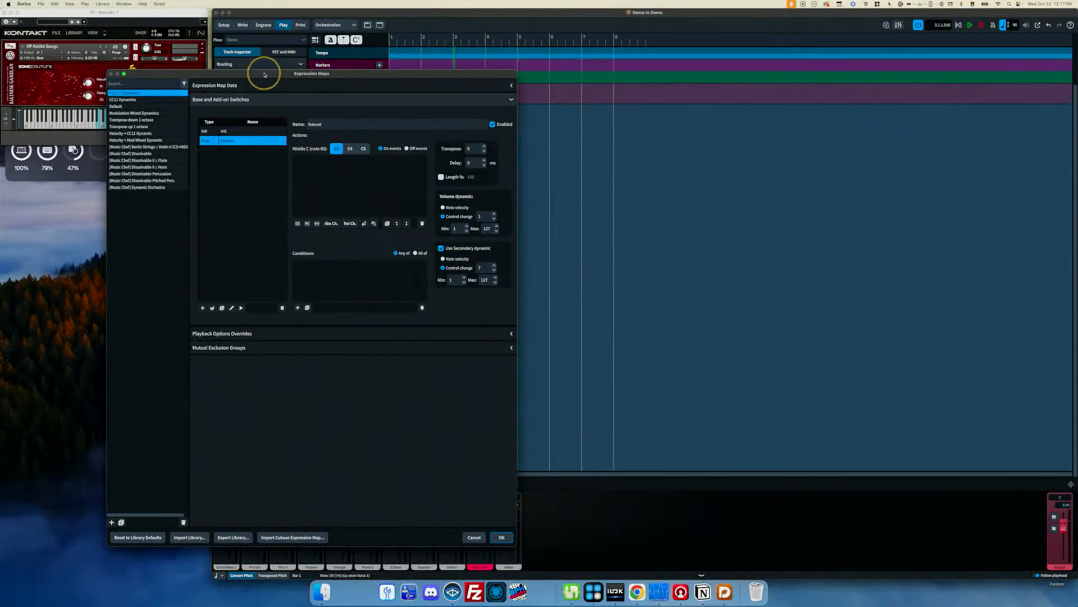
{"action": "left_click_drag", "start_coordinate": [264, 75], "coordinate": [602, 78]}
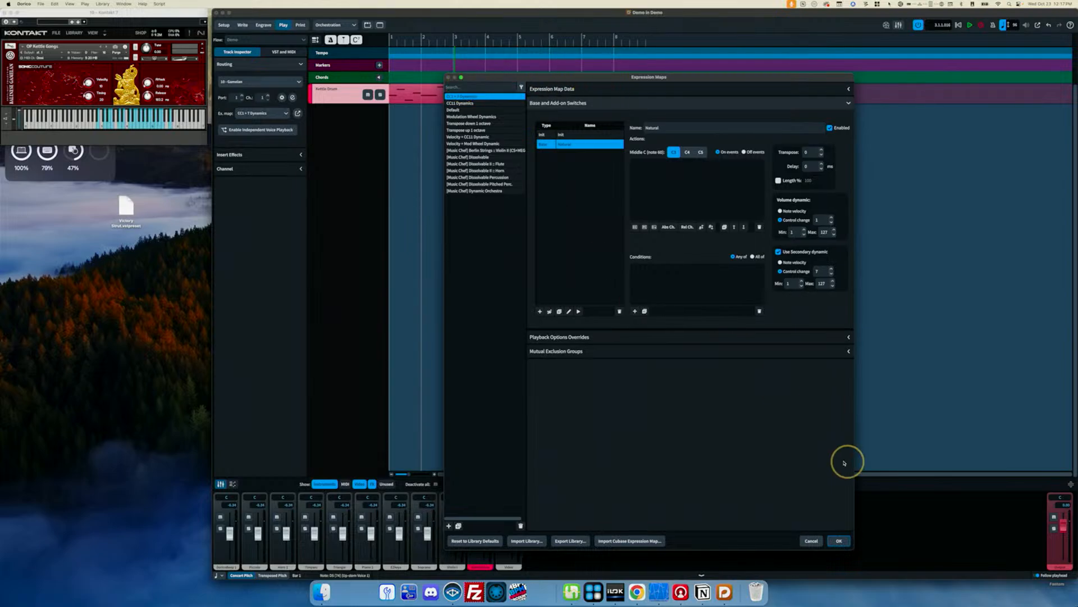
{"action": "left_click", "coordinate": [839, 540]}
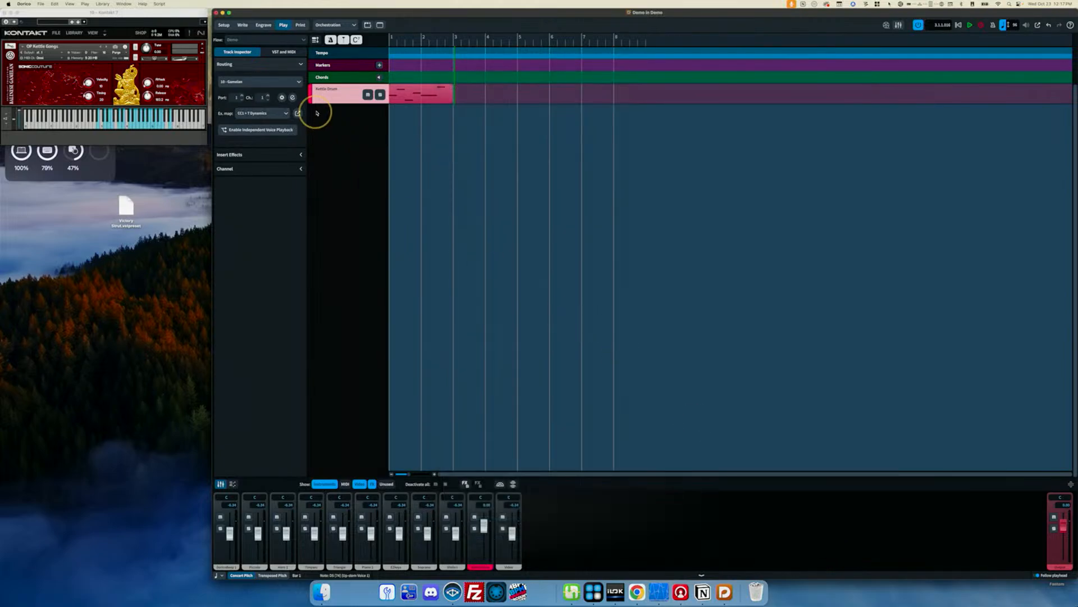
- Switch to Vienna Ensemble Pro, place and enlarge its server window over the score project, and add an instance named Gamelan
{"action": "left_click", "coordinate": [283, 51]}
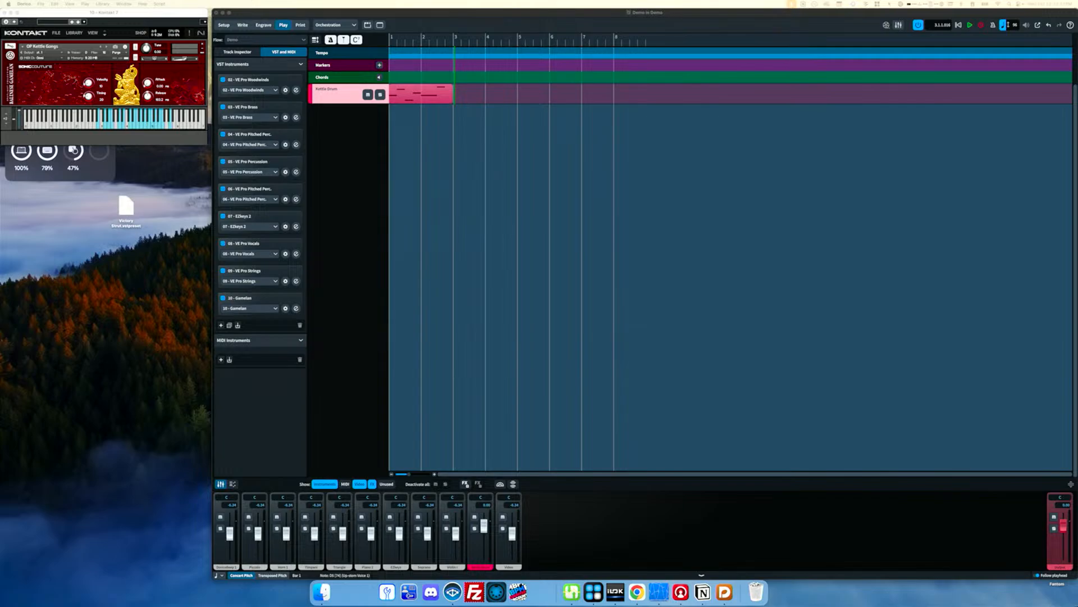
{"action": "left_click_drag", "start_coordinate": [0, 37], "coordinate": [473, 103]}
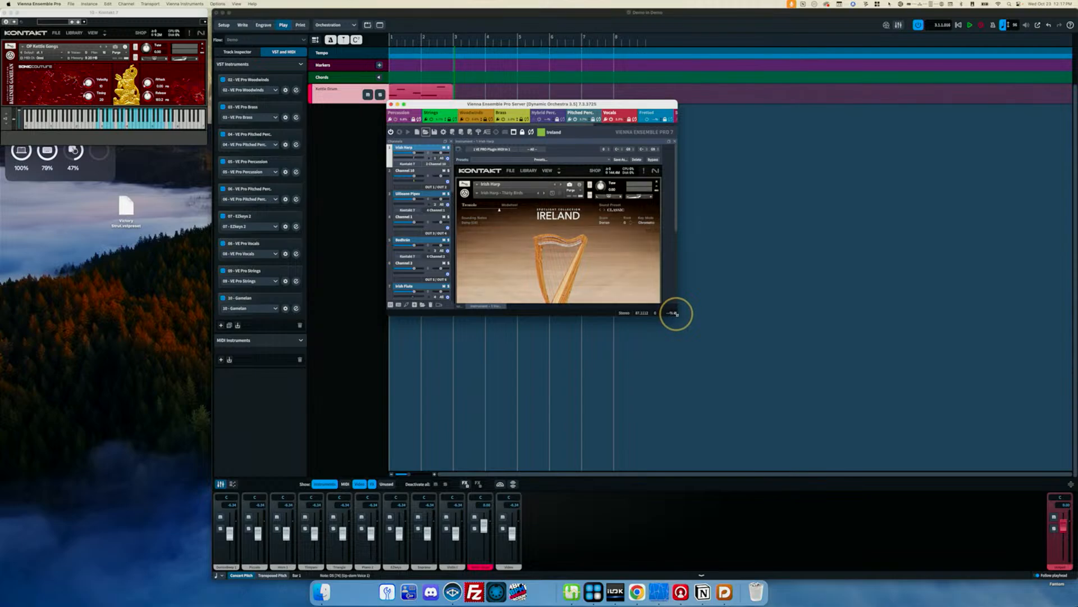
{"action": "left_click_drag", "start_coordinate": [676, 314], "coordinate": [940, 433]}
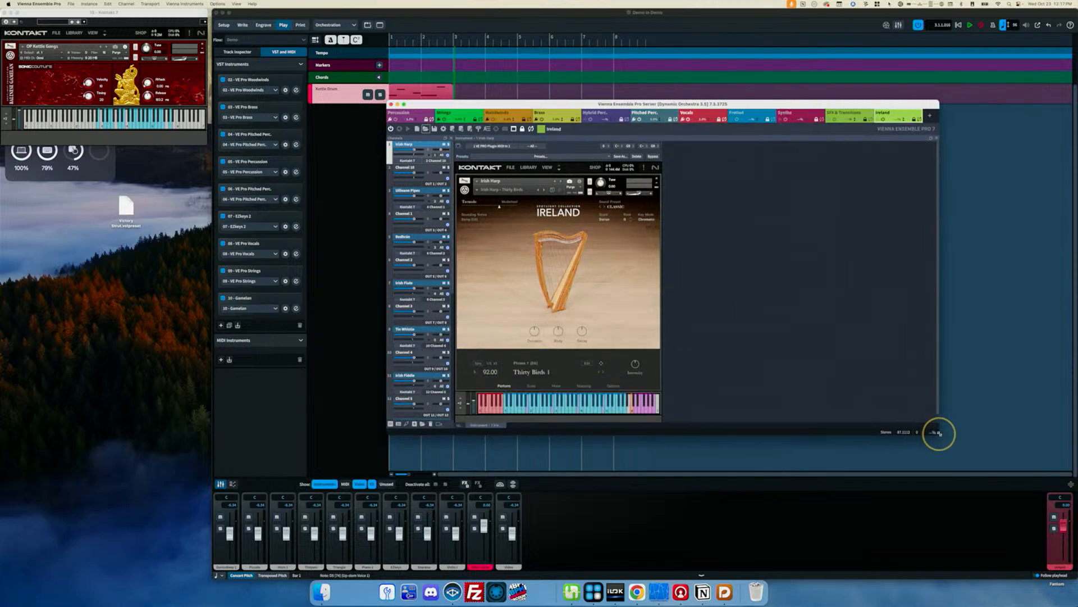
{"action": "left_click", "coordinate": [934, 116]}
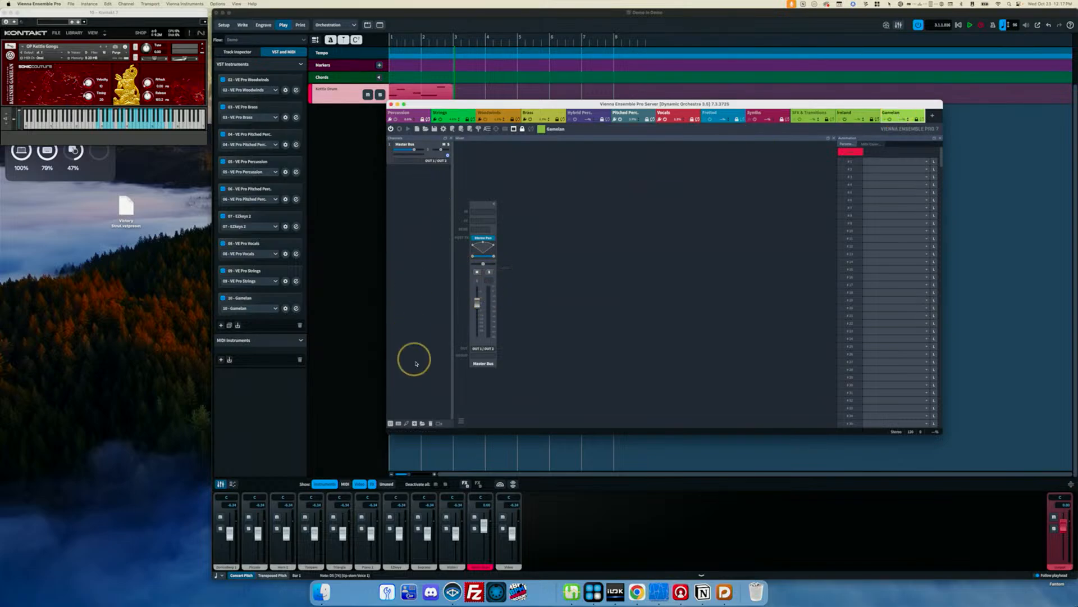
- Replace the Gamelan instance's Master Bus with a stereo Native Instruments Kontakt 7 (VST3) plugin channel
{"action": "left_click", "coordinate": [482, 364]}
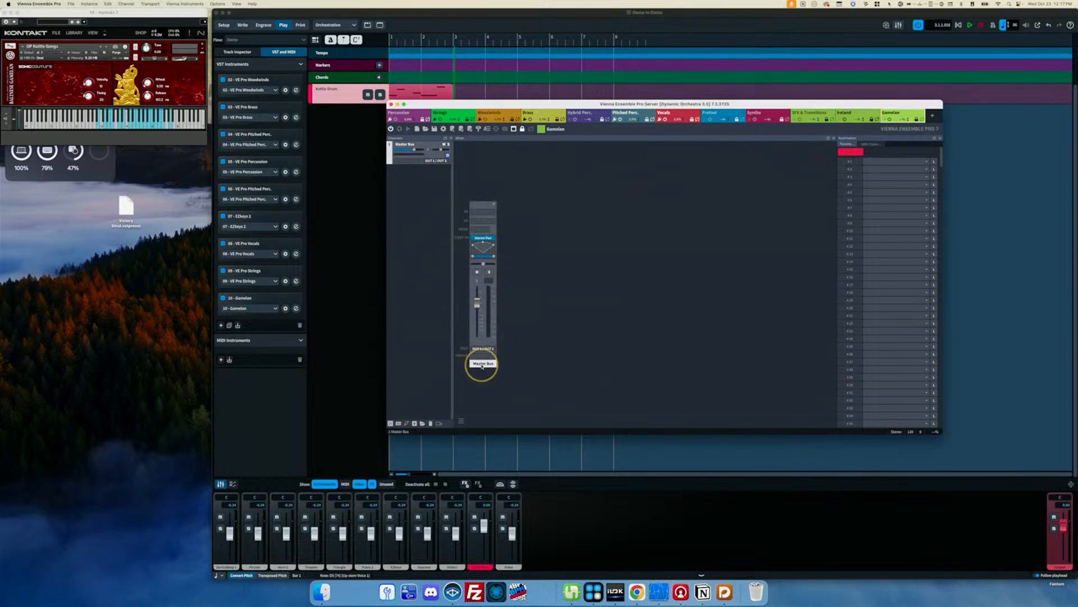
{"action": "right_click", "coordinate": [482, 365]}
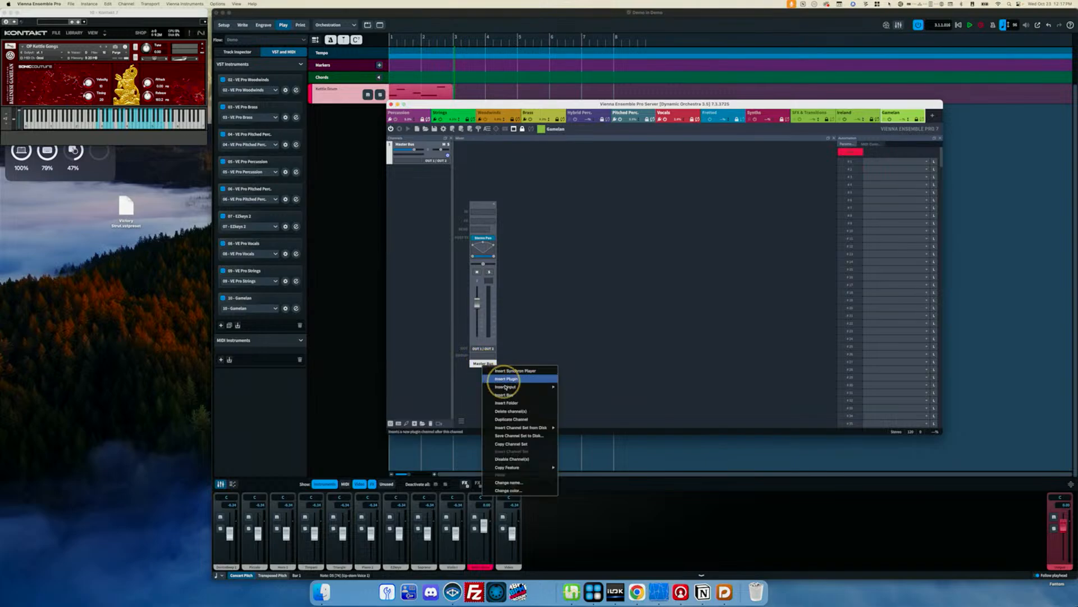
{"action": "left_click", "coordinate": [510, 412]}
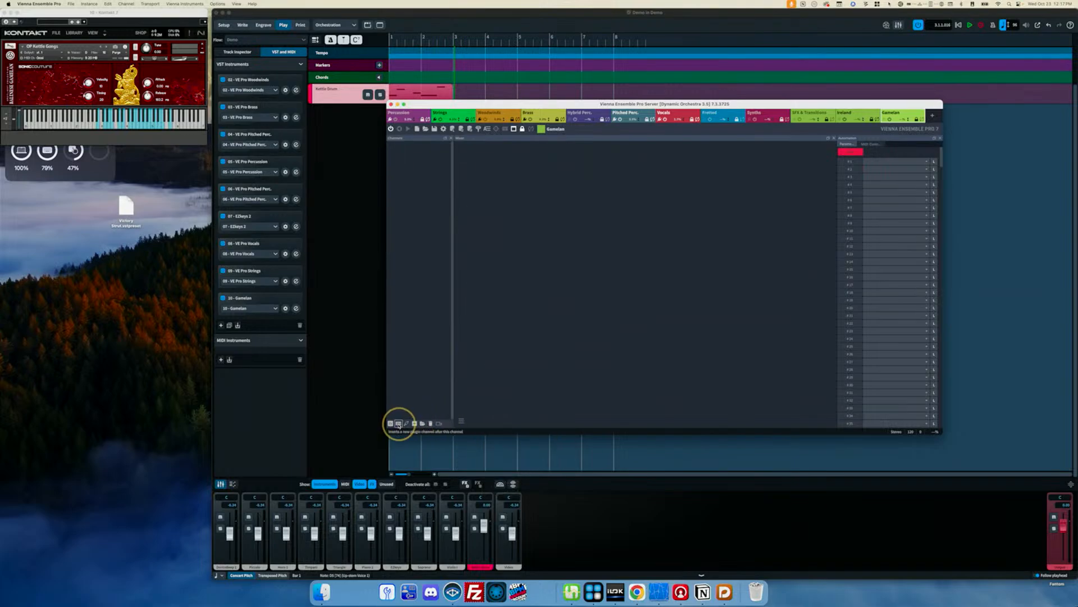
{"action": "left_click", "coordinate": [398, 424]}
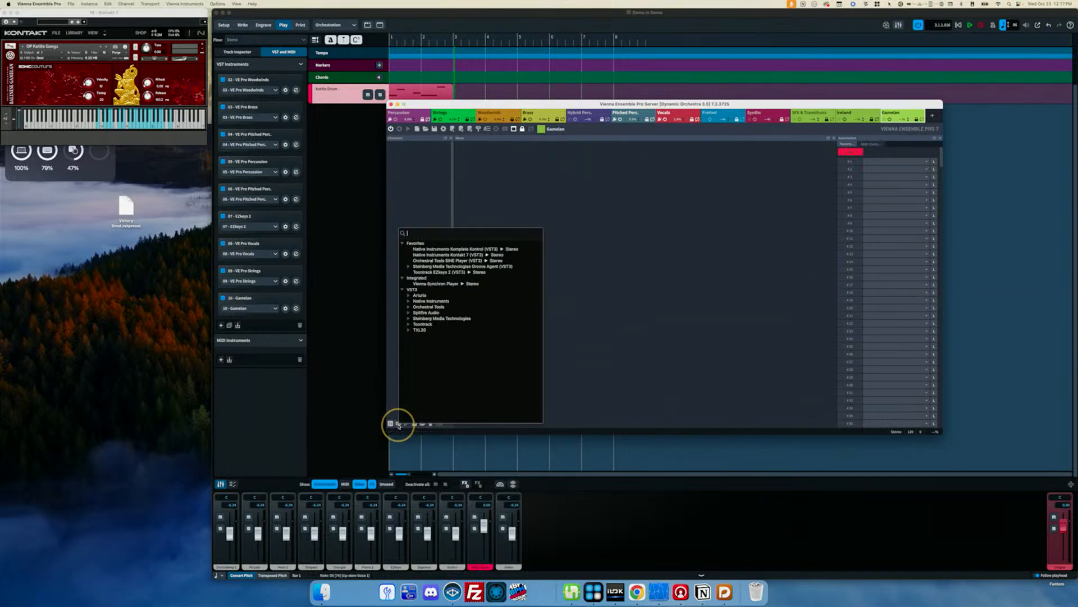
{"action": "left_click", "coordinate": [477, 255]}
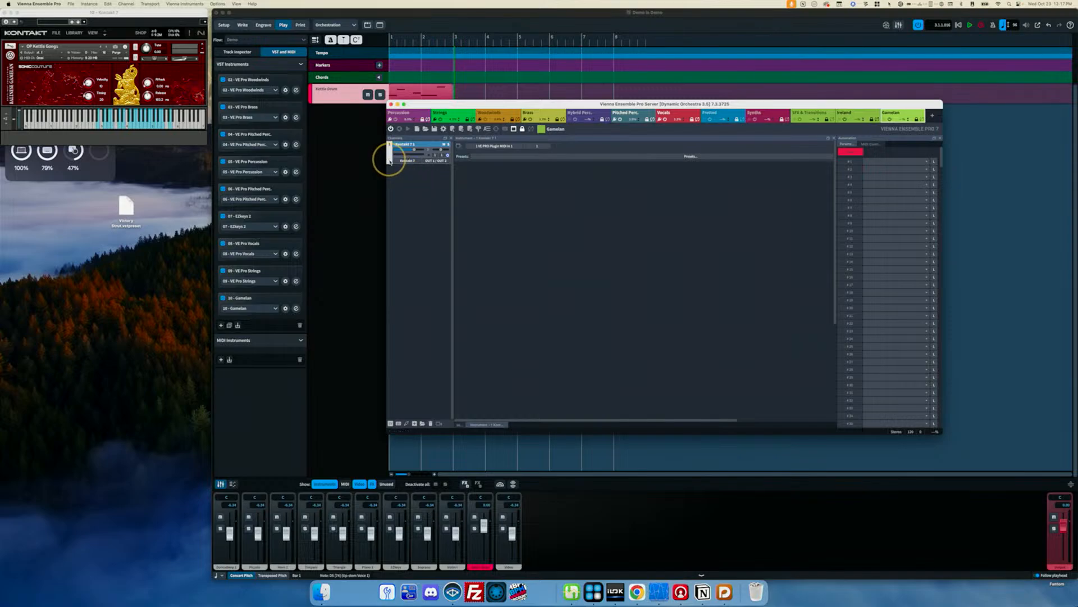
- Insert a new bus channel after the Kontakt 7 channel in the Gamelan instance's mixer
{"action": "left_click", "coordinate": [458, 425]}
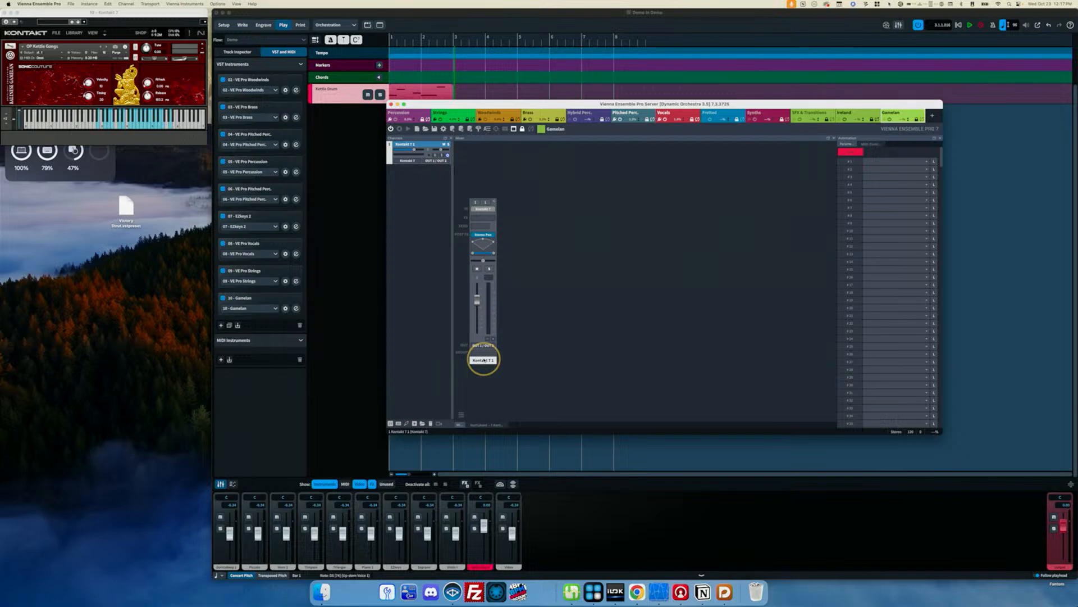
{"action": "right_click", "coordinate": [484, 360]}
{"action": "mouse_move", "coordinate": [515, 380]}
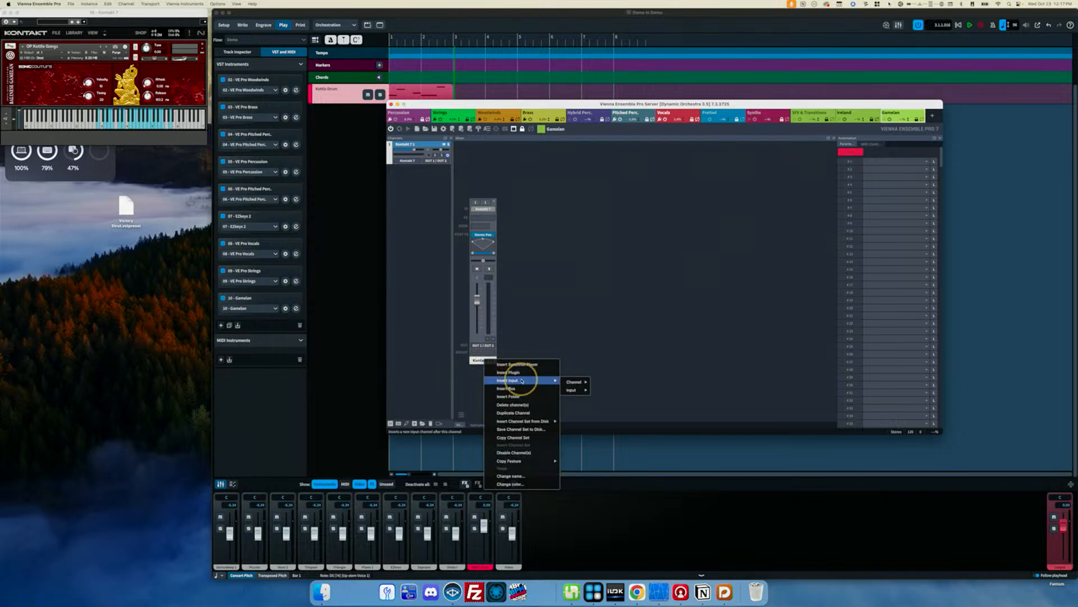
{"action": "mouse_move", "coordinate": [570, 382]}
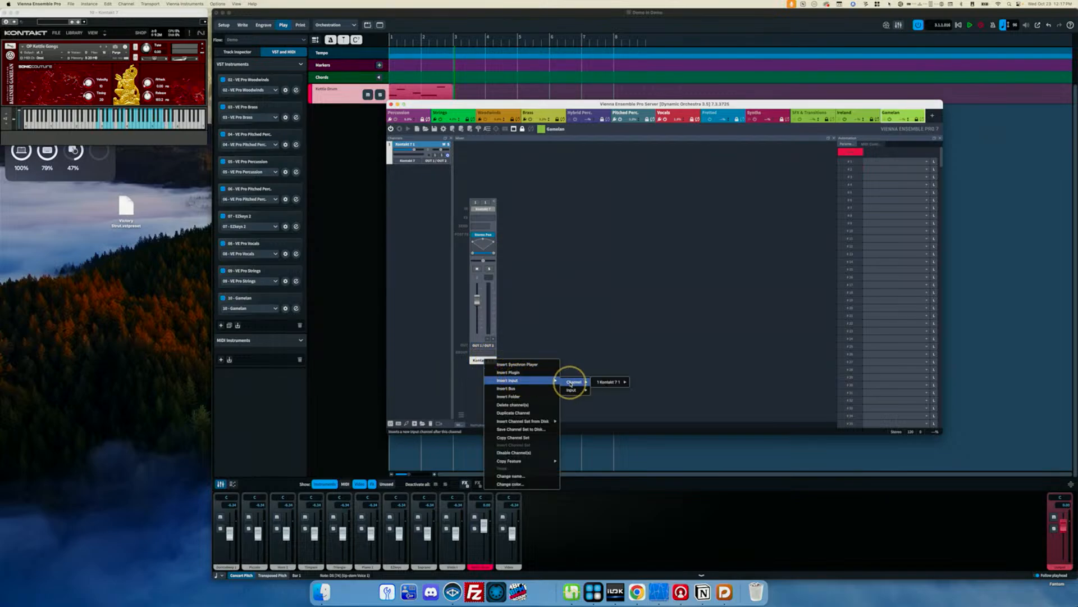
{"action": "left_click", "coordinate": [513, 380]}
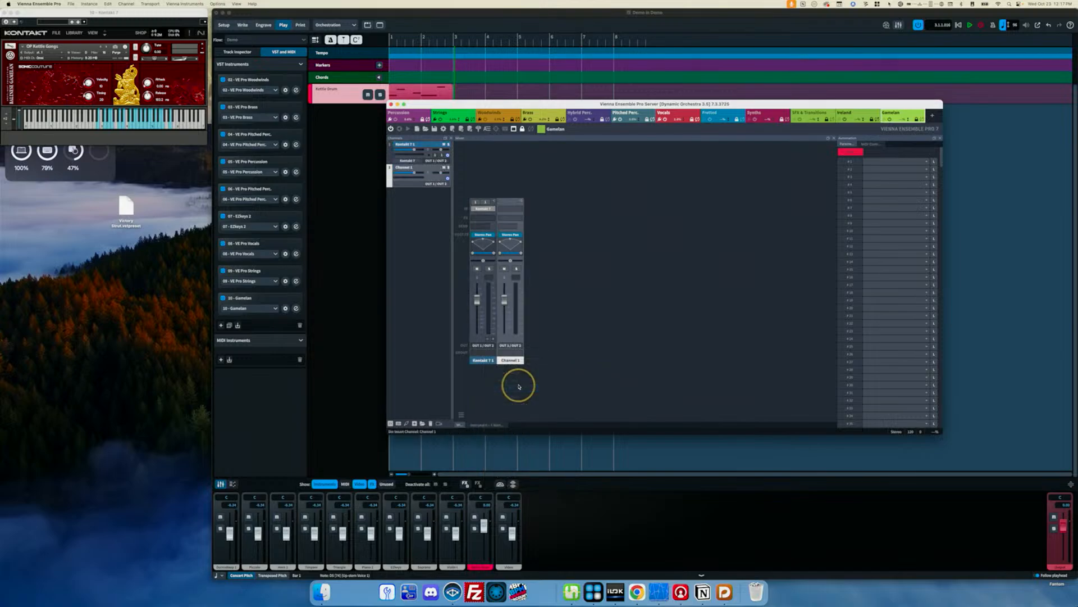
- Route the Kontakt 7 channel's output to the new bus and show the Kontakt 7 channel's plugin view
{"action": "left_click", "coordinate": [511, 345]}
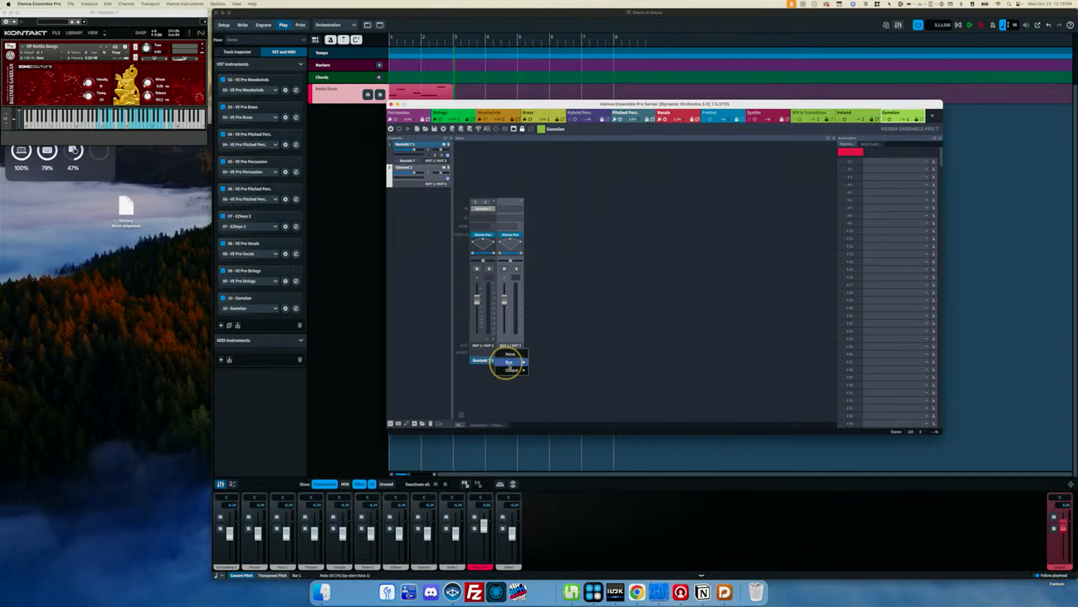
{"action": "left_click", "coordinate": [542, 362]}
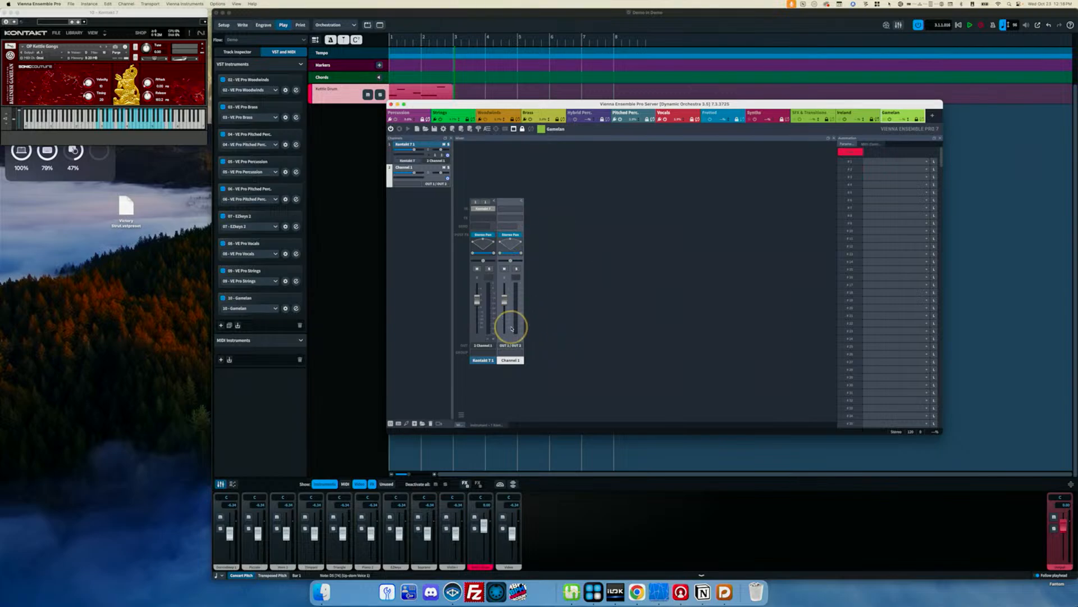
{"action": "left_click", "coordinate": [391, 159]}
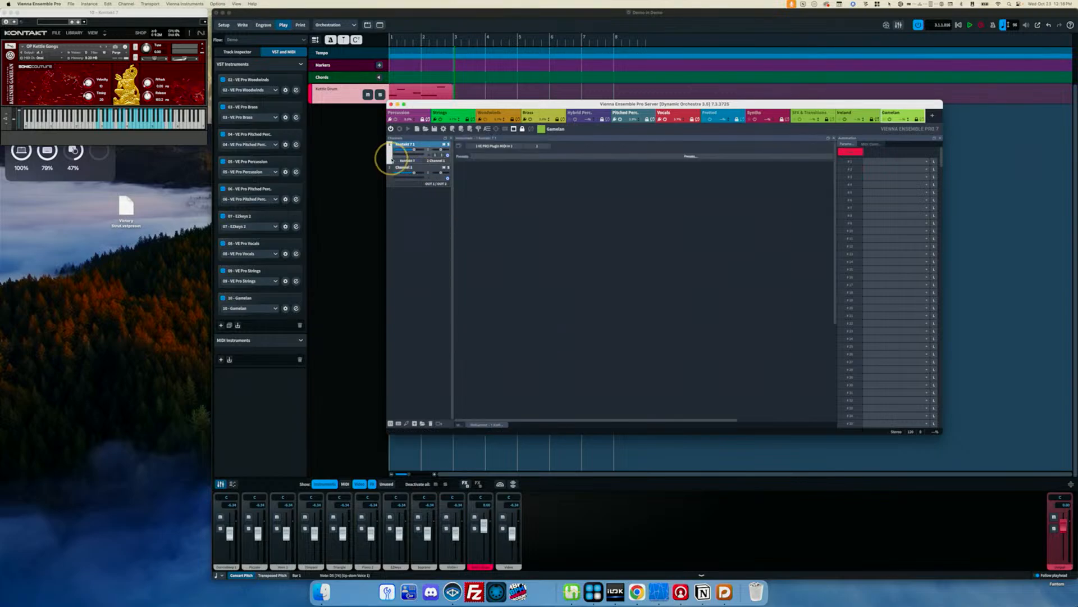
- Hide the automation pane and add a second stereo Native Instruments Kontakt 7 (VST3) channel to the Gamelan instance
{"action": "left_click", "coordinate": [393, 172]}
{"action": "left_click", "coordinate": [392, 152]}
{"action": "left_click", "coordinate": [942, 139]}
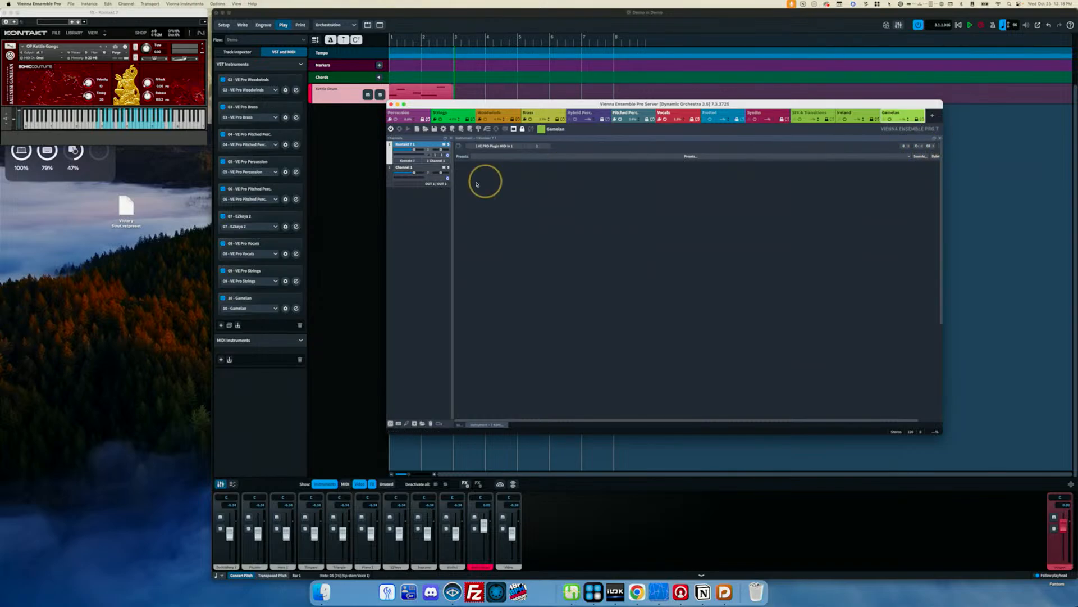
{"action": "left_click", "coordinate": [399, 423]}
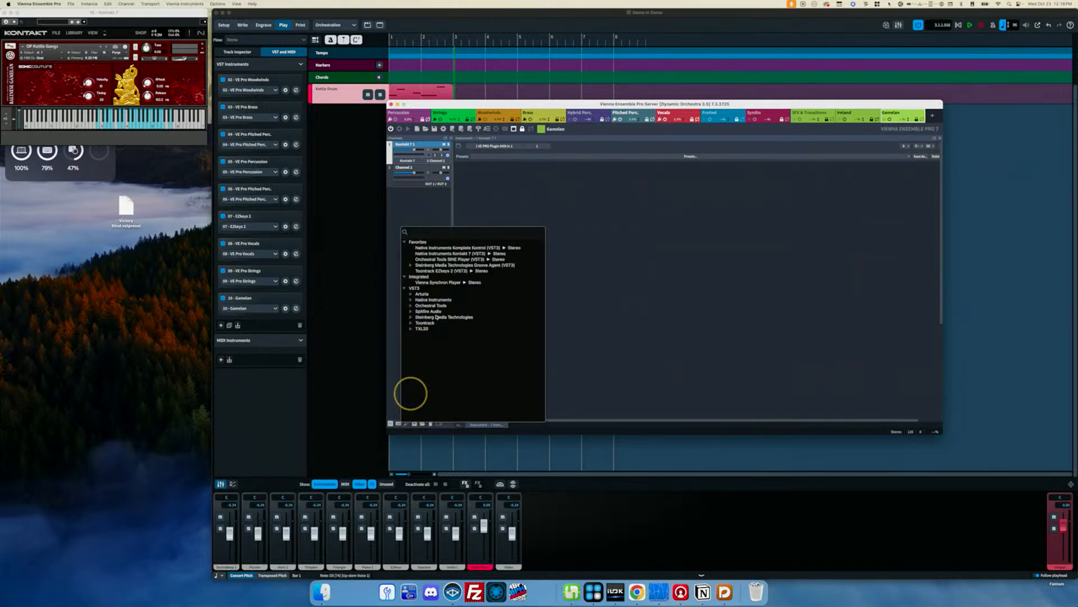
{"action": "left_click", "coordinate": [478, 253]}
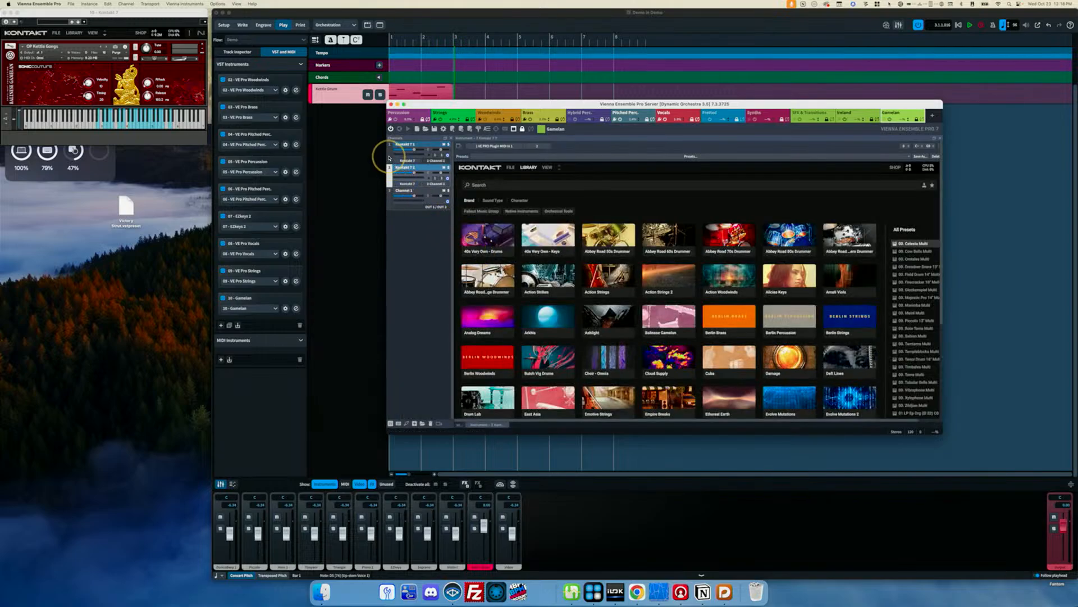
- Search the first Kontakt 7 channel's library for "gamel", filter to Balinese Gamelan, and load OP Kettle Gongs
{"action": "left_click", "coordinate": [533, 187]}
{"action": "type", "text": "d"}
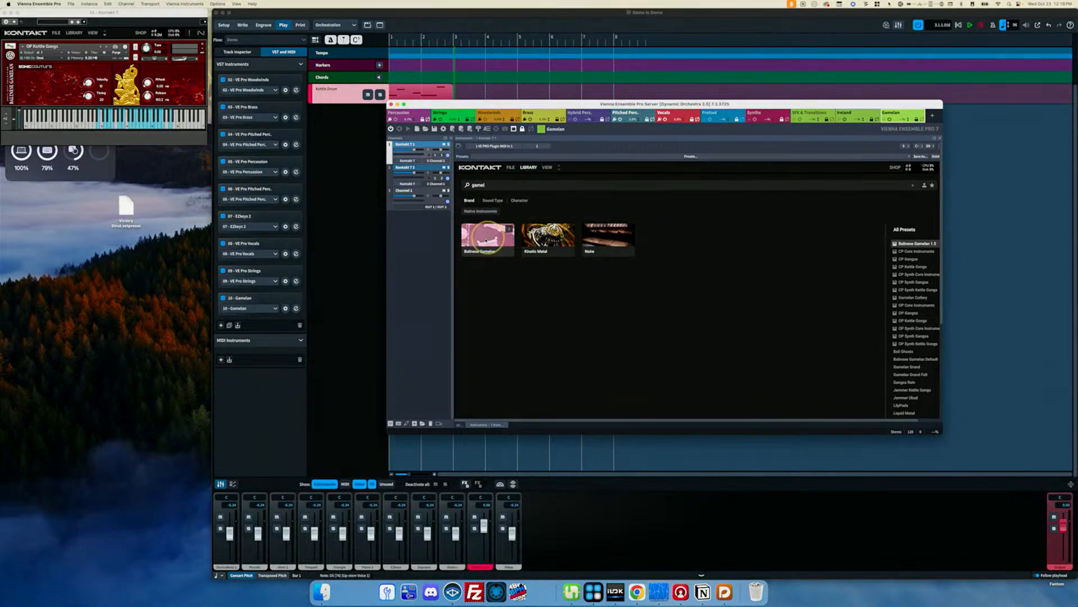
{"action": "left_click", "coordinate": [488, 235]}
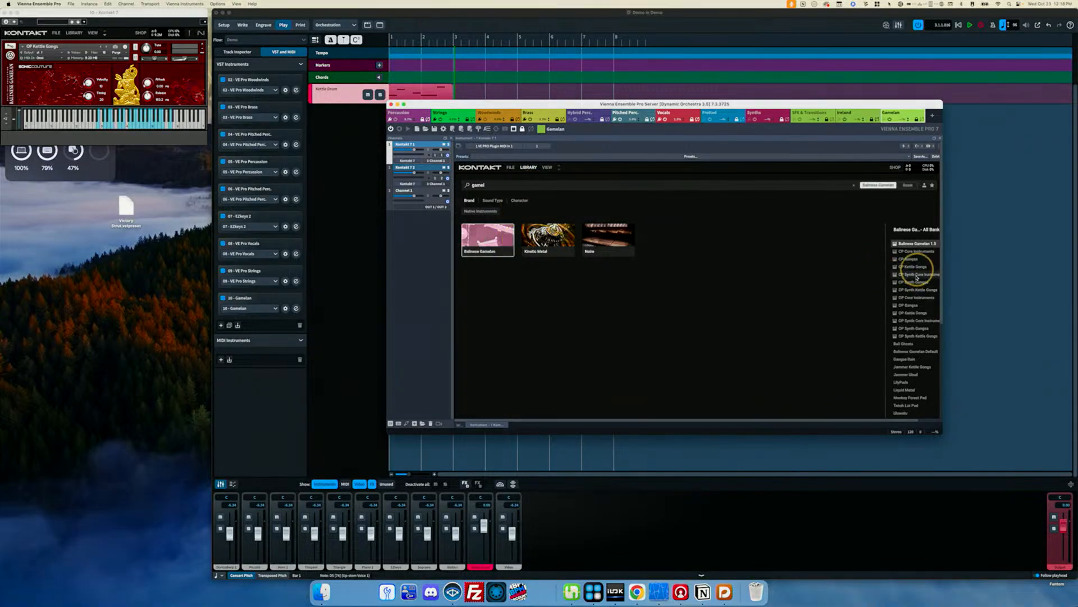
{"action": "double_click", "coordinate": [919, 312]}
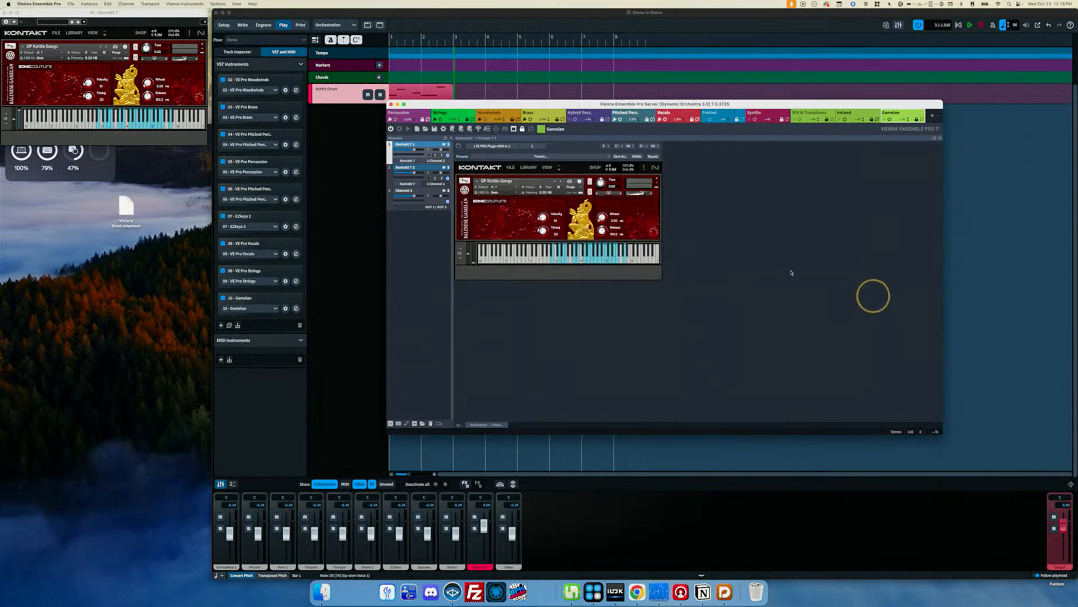
{"action": "left_click", "coordinate": [388, 198]}
{"action": "right_click", "coordinate": [389, 199]}
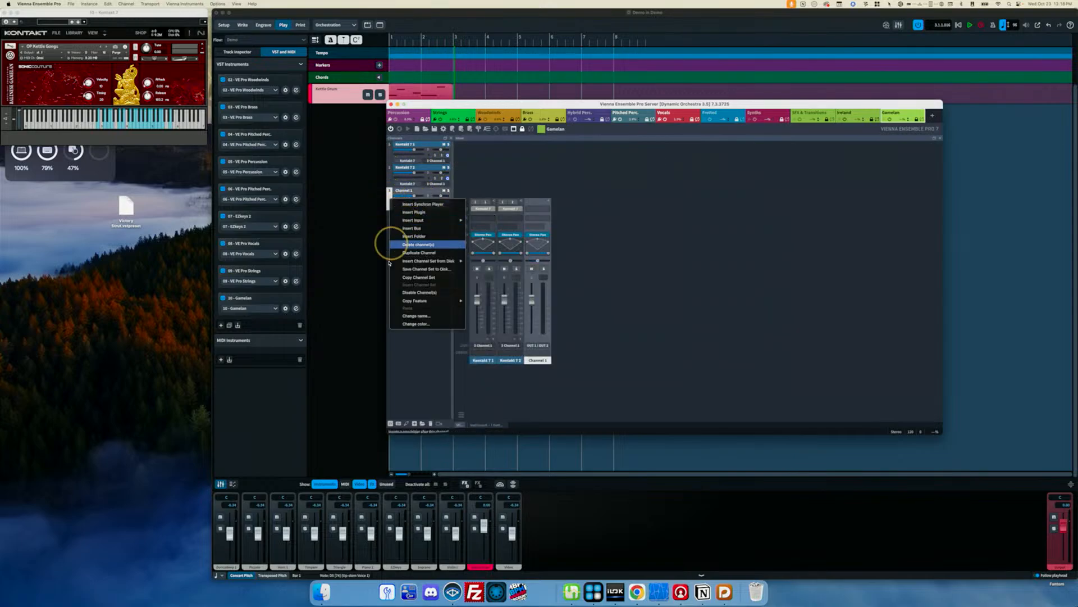
{"action": "left_click", "coordinate": [443, 359]}
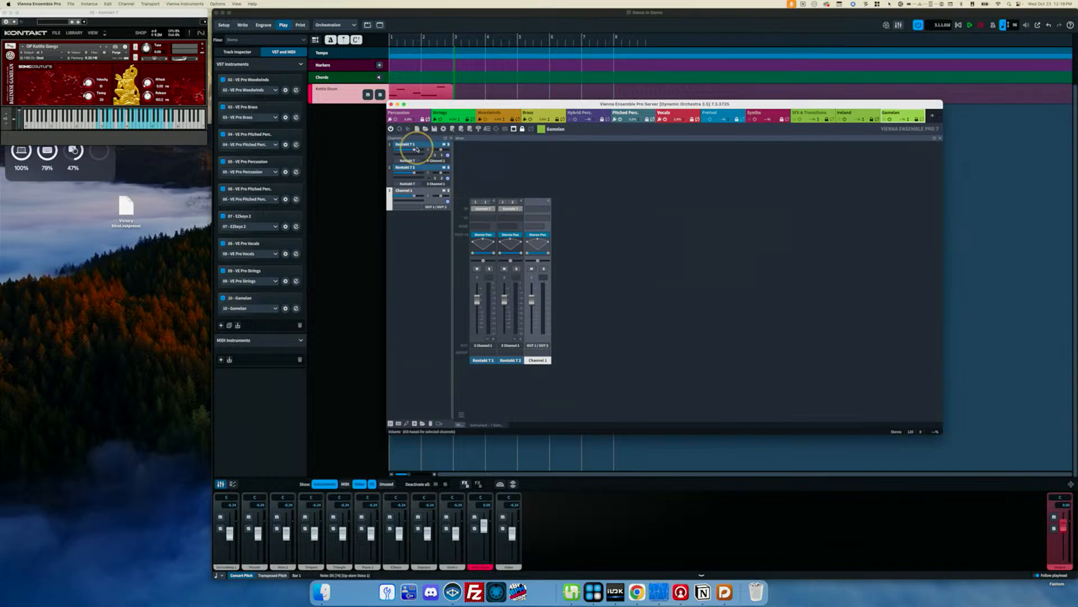
- Rename the first Kontakt 7 channel as Kettle Gongs and set its MIDI input channel to All
{"action": "left_click", "coordinate": [413, 144]}
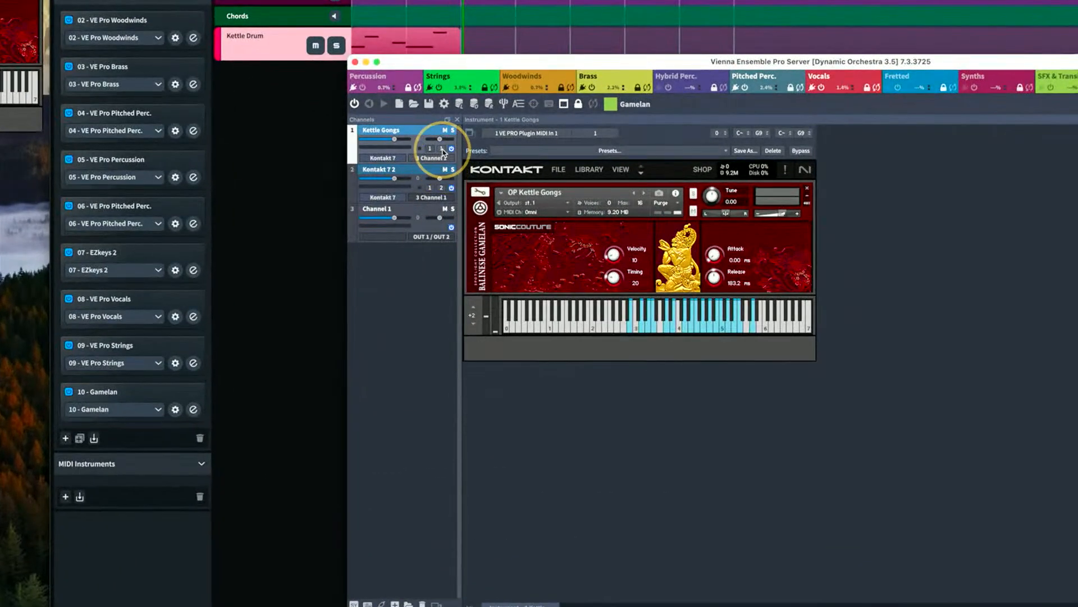
{"action": "left_click", "coordinate": [441, 156]}
{"action": "left_click", "coordinate": [455, 161]}
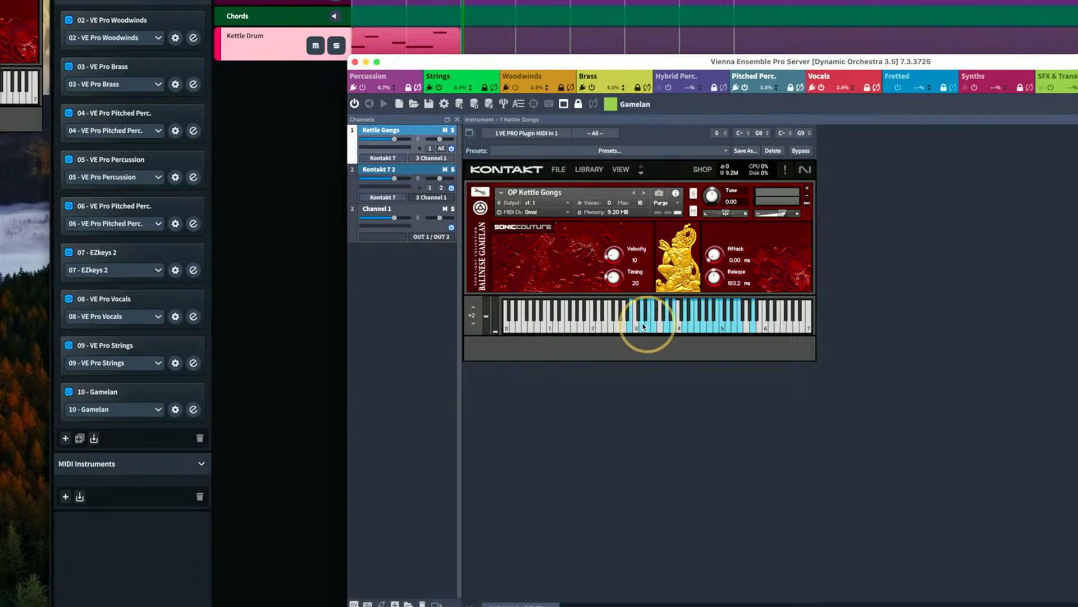
{"action": "left_click", "coordinate": [430, 149]}
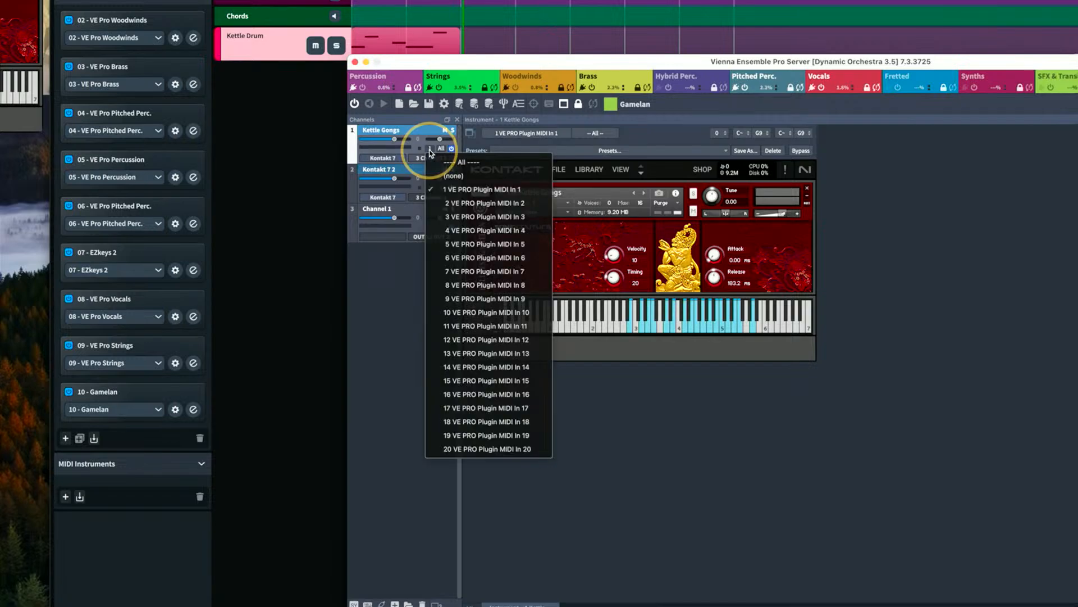
{"action": "left_click", "coordinate": [429, 151]}
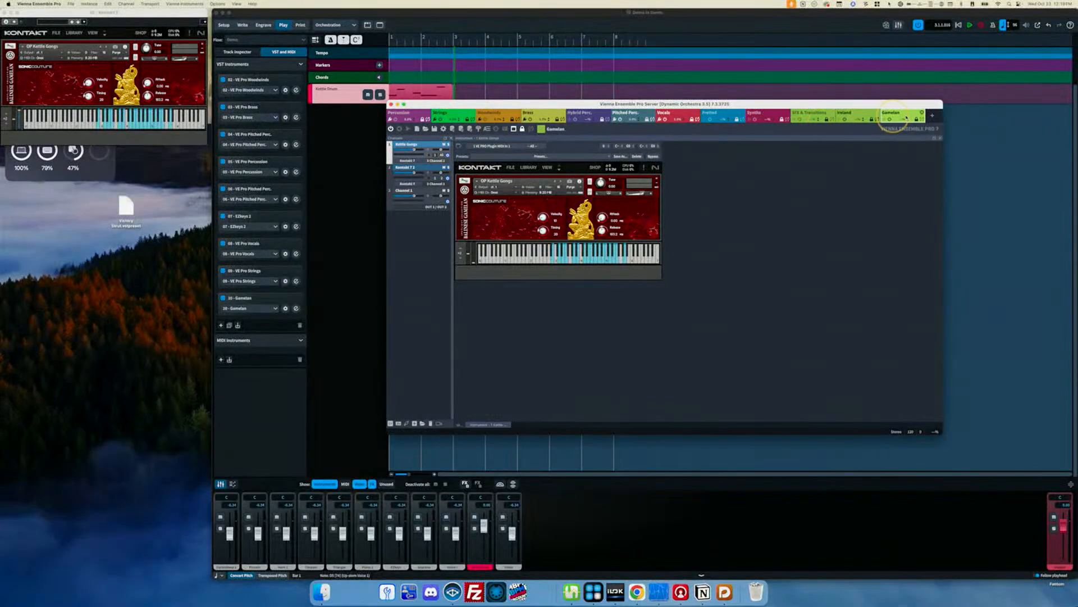
- Switch to Dorico, add a new VST instrument slot, and load Vienna Ensemble Pro into it
{"action": "left_click", "coordinate": [356, 143]}
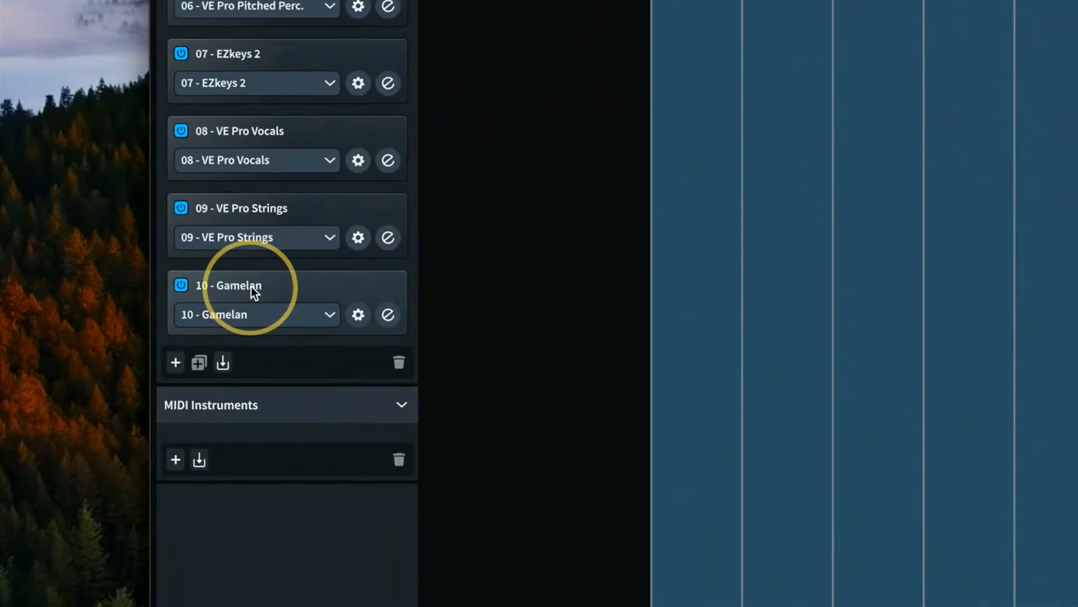
{"action": "left_click", "coordinate": [179, 363]}
{"action": "left_click", "coordinate": [237, 388]}
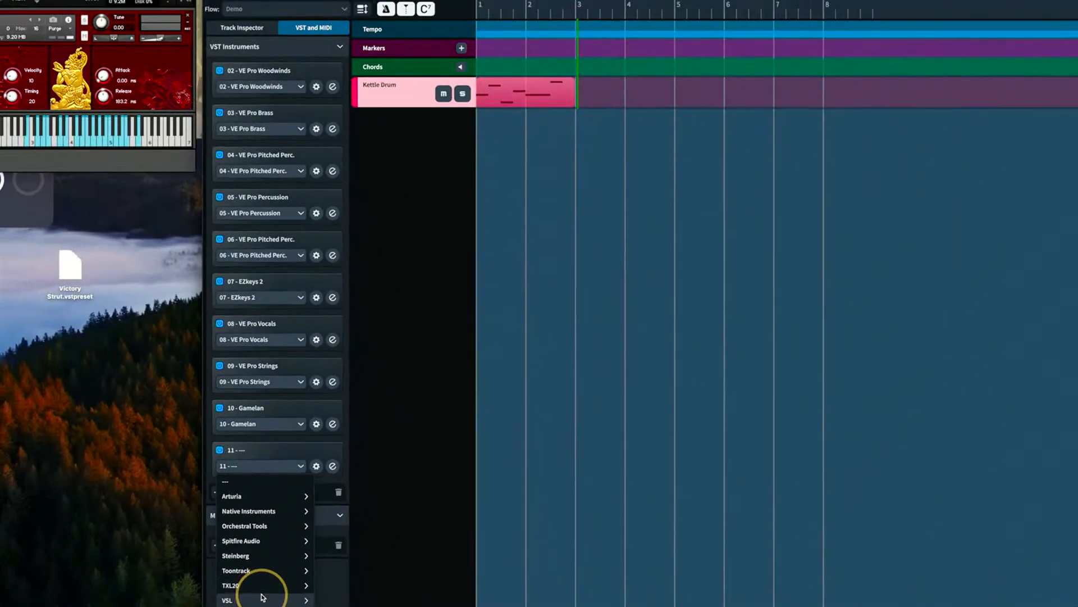
{"action": "left_click", "coordinate": [276, 599]}
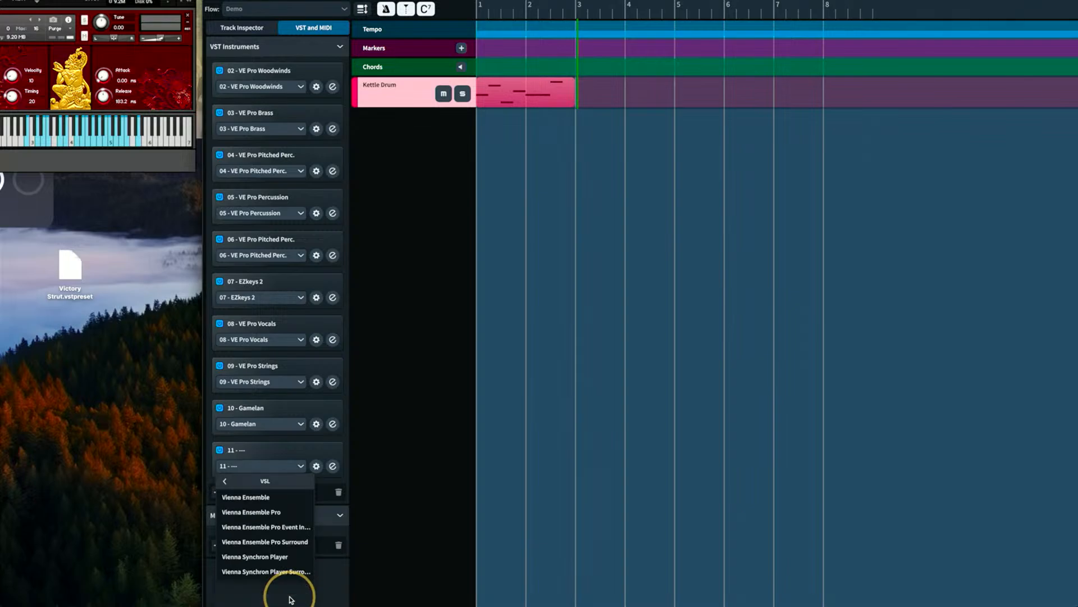
{"action": "left_click", "coordinate": [283, 512]}
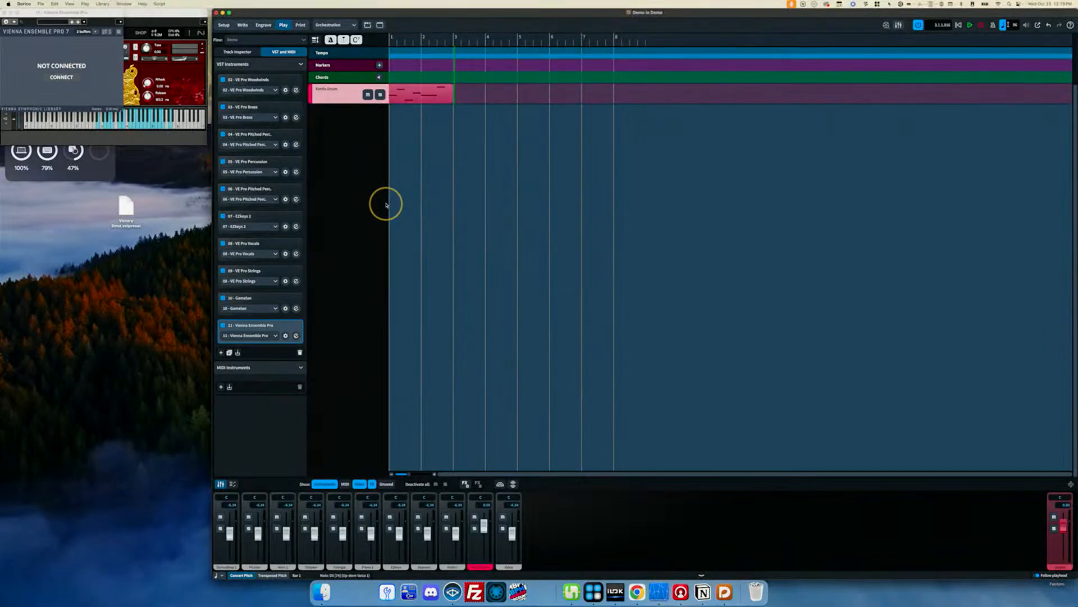
- Move the new Vienna Ensemble Pro plugin window clear of Kontakt and connect it to the Gamelan server instance
{"action": "left_click", "coordinate": [296, 336]}
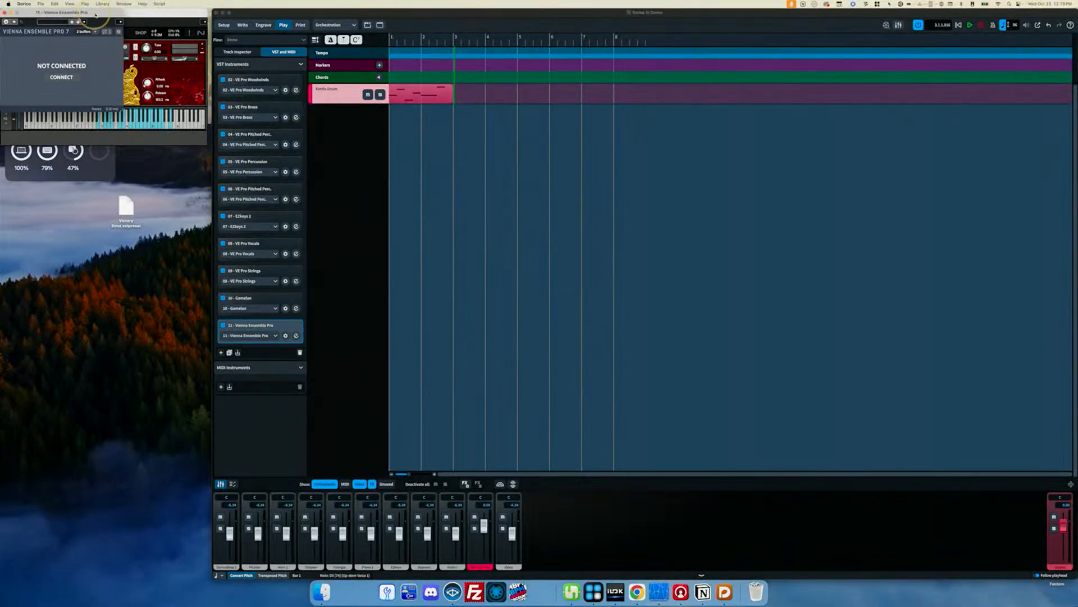
{"action": "left_click_drag", "start_coordinate": [94, 15], "coordinate": [157, 262]}
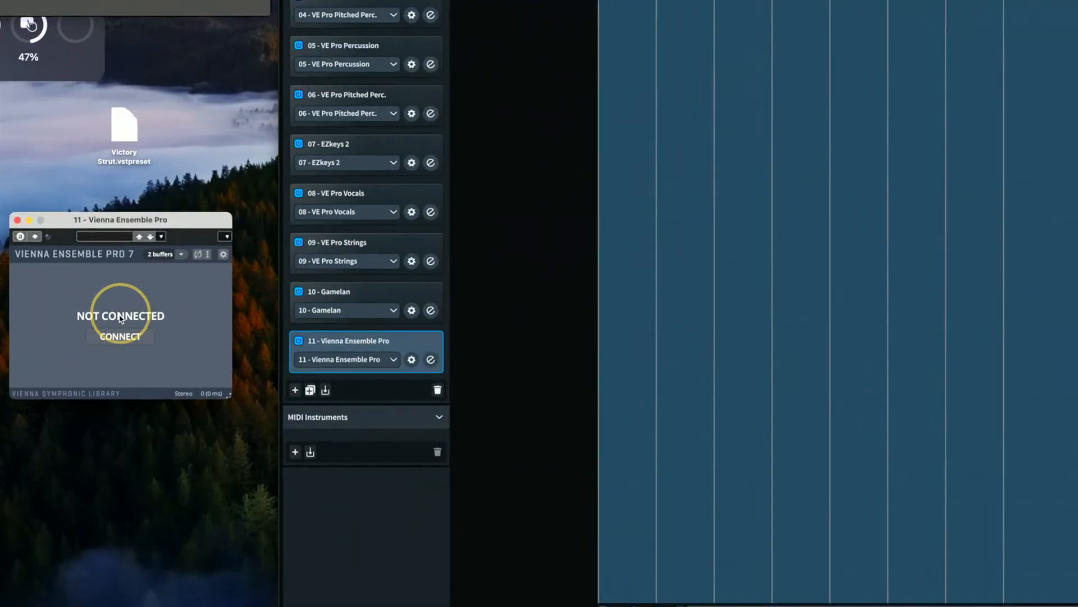
{"action": "left_click", "coordinate": [118, 337]}
{"action": "left_click", "coordinate": [71, 318]}
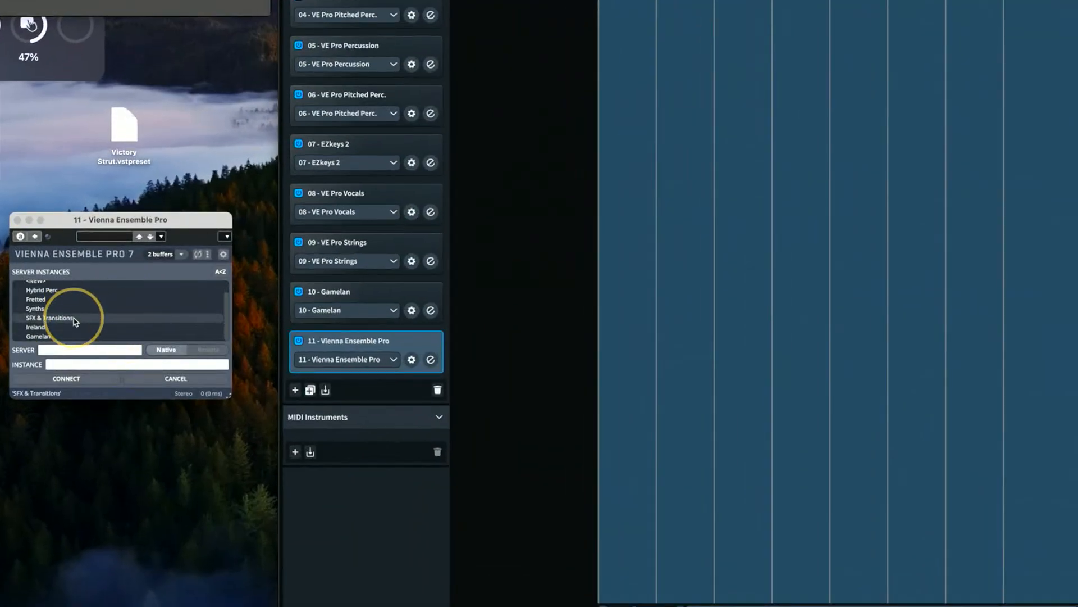
{"action": "left_click", "coordinate": [38, 335]}
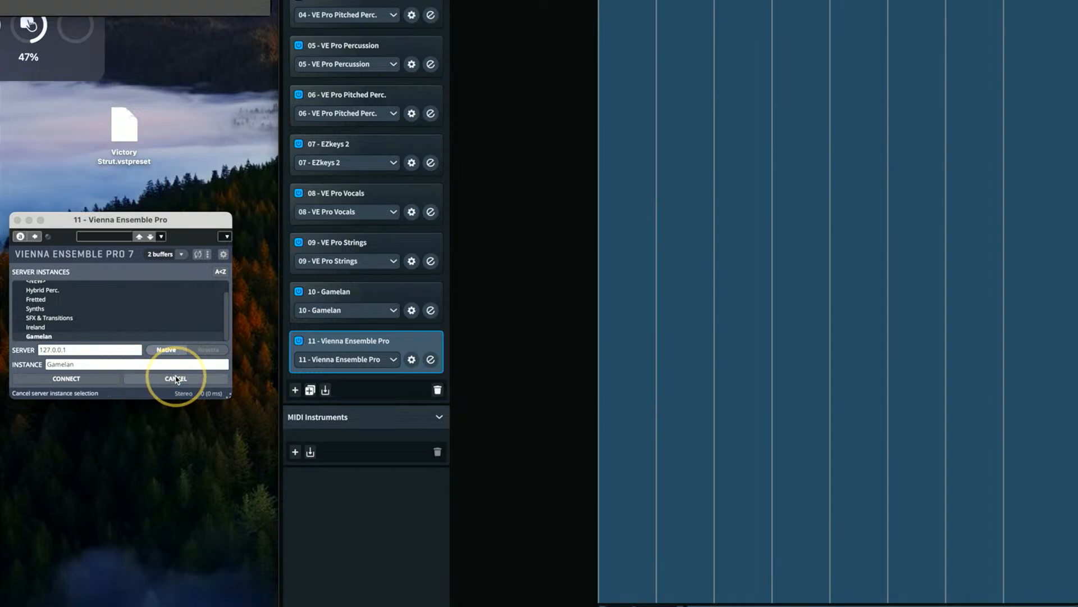
{"action": "left_click", "coordinate": [89, 378]}
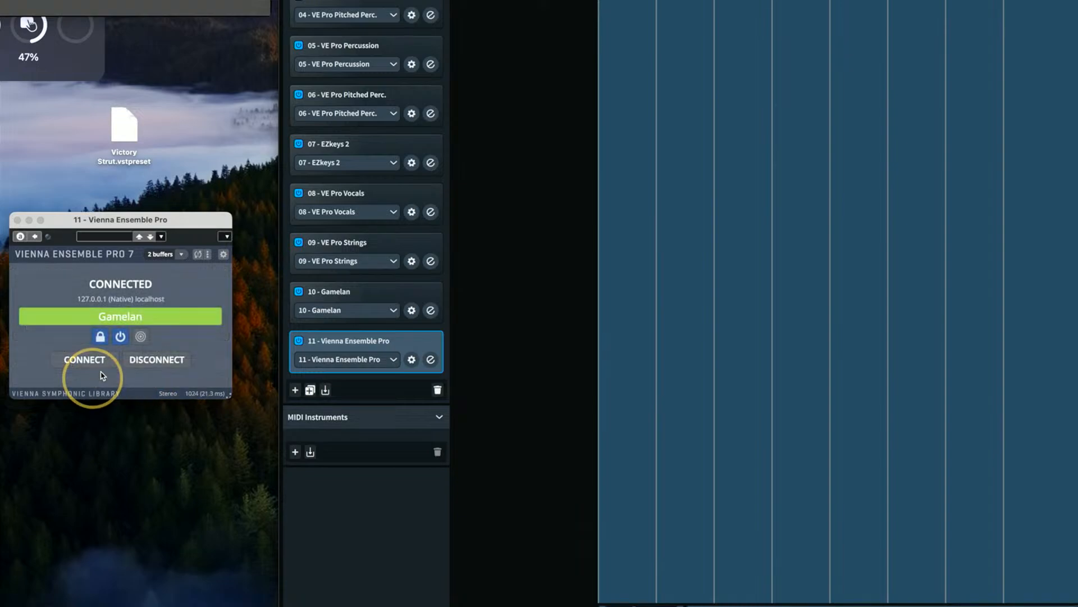
- Turn on decoupling for the connected Vienna Ensemble Pro plugin, recheck its window, and close it
{"action": "left_click", "coordinate": [201, 255]}
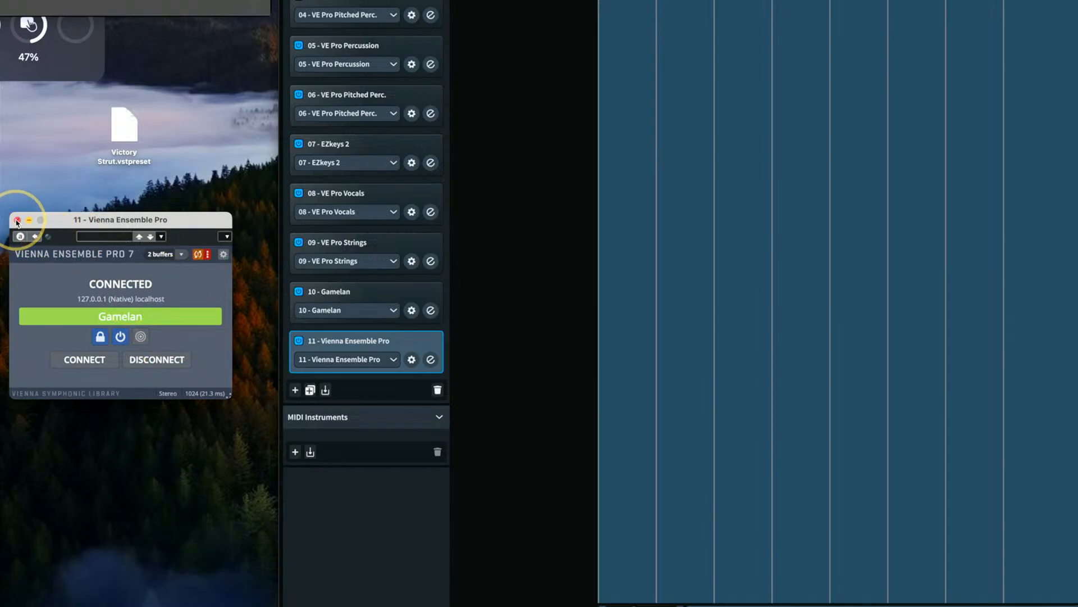
{"action": "left_click", "coordinate": [17, 219]}
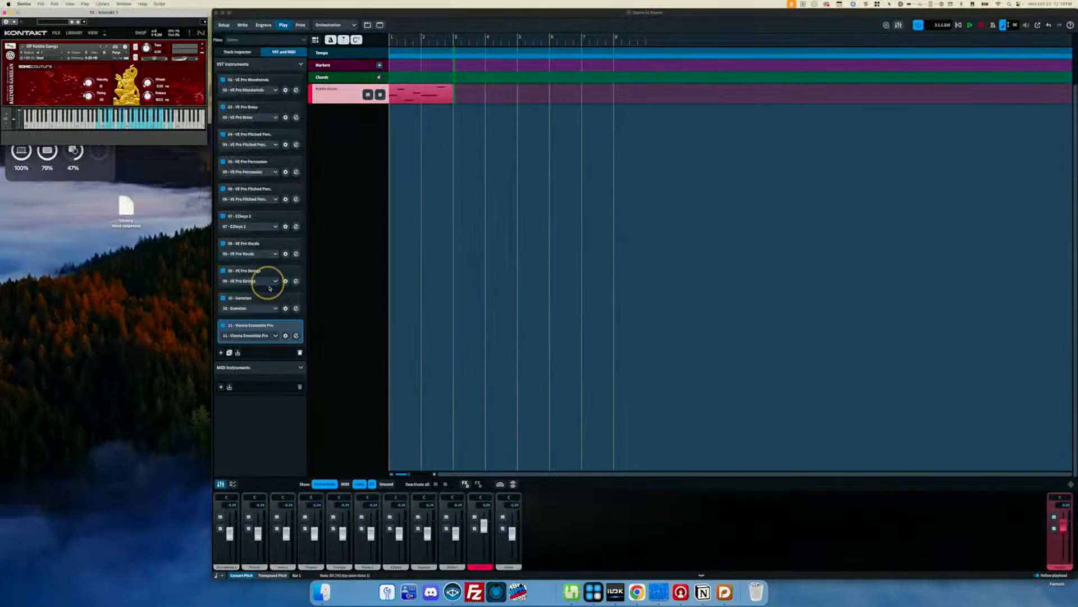
{"action": "left_click", "coordinate": [296, 336]}
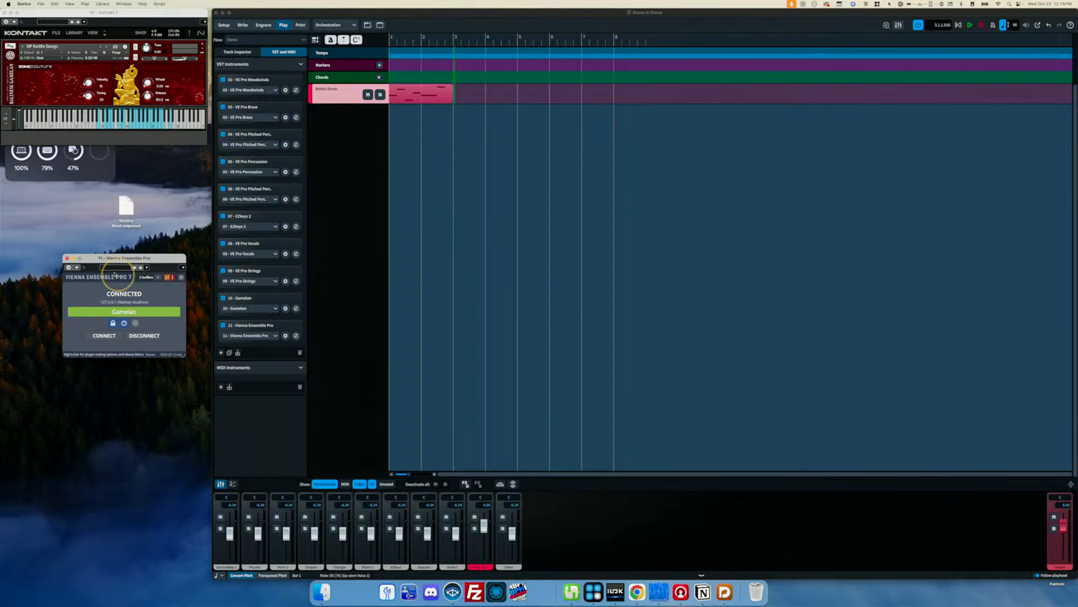
{"action": "left_click", "coordinate": [67, 259]}
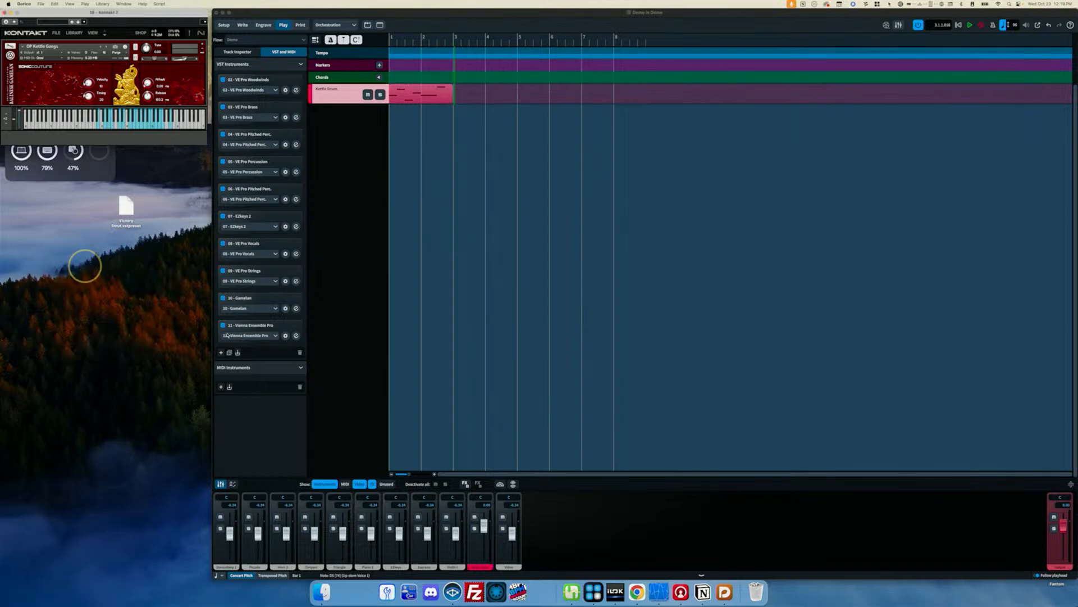
- Rename the Vienna Ensemble Pro instrument in slot 11 as VE Pro Gamelan in its endpoint setup
{"action": "left_click", "coordinate": [285, 335]}
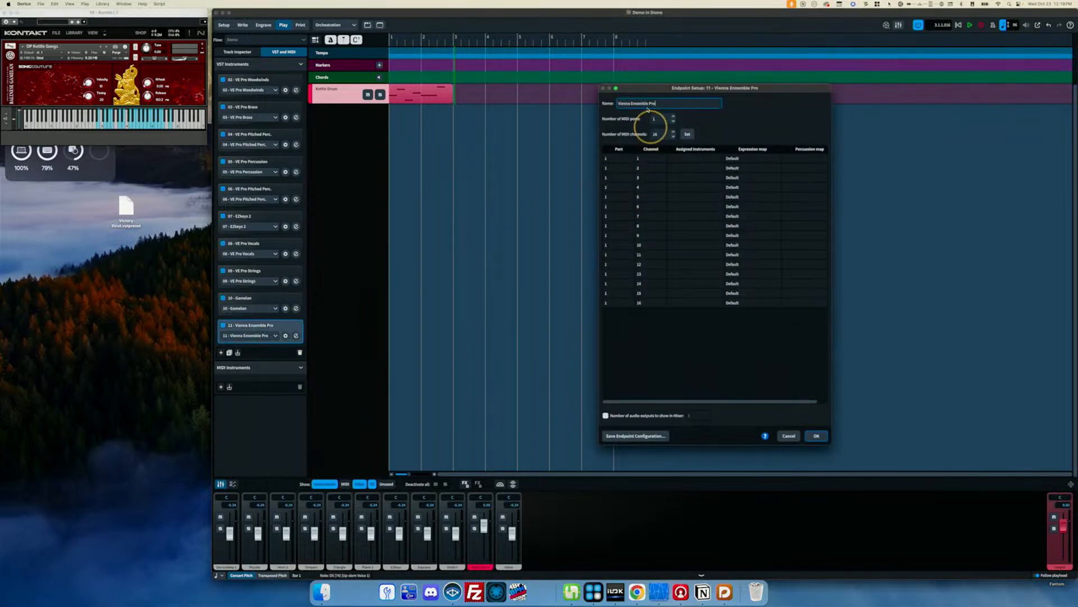
{"action": "triple_click", "coordinate": [657, 103]}
{"action": "triple_click", "coordinate": [660, 103]}
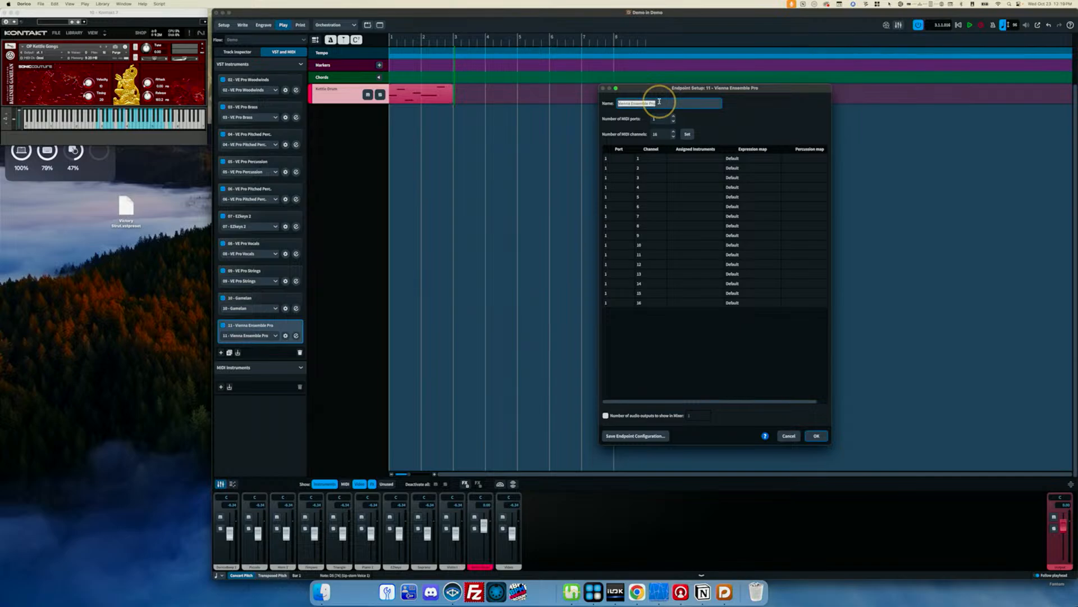
{"action": "type", "text": "VE Pro Gamelan"}
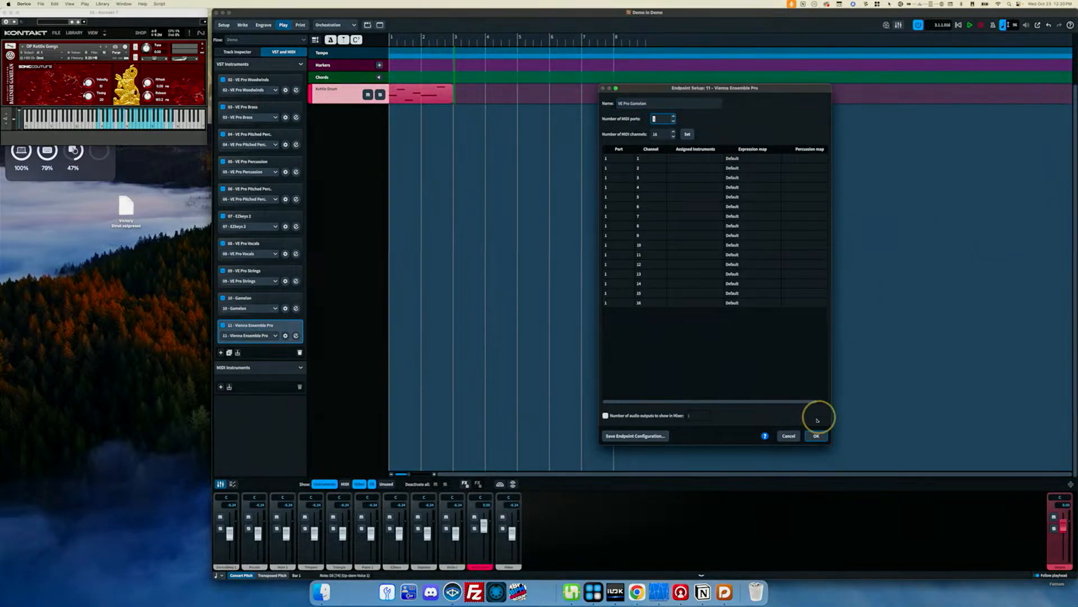
{"action": "left_click", "coordinate": [816, 436]}
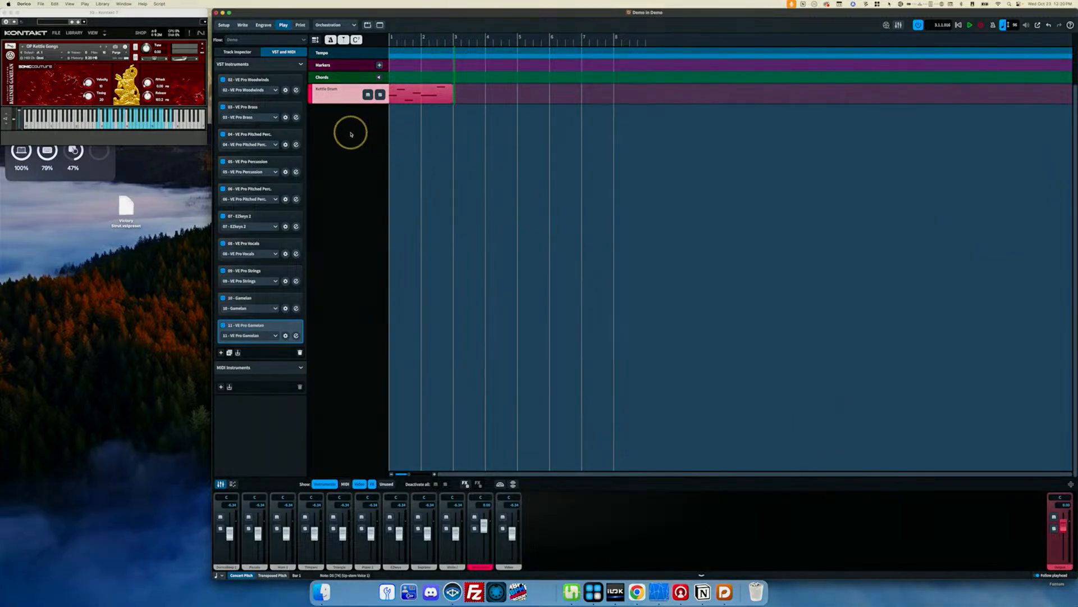
- Route the Kettle Drum track to 11 - VE Pro Gamelan and assign the CC1 + 7 Dynamics expression map
{"action": "left_click", "coordinate": [237, 51]}
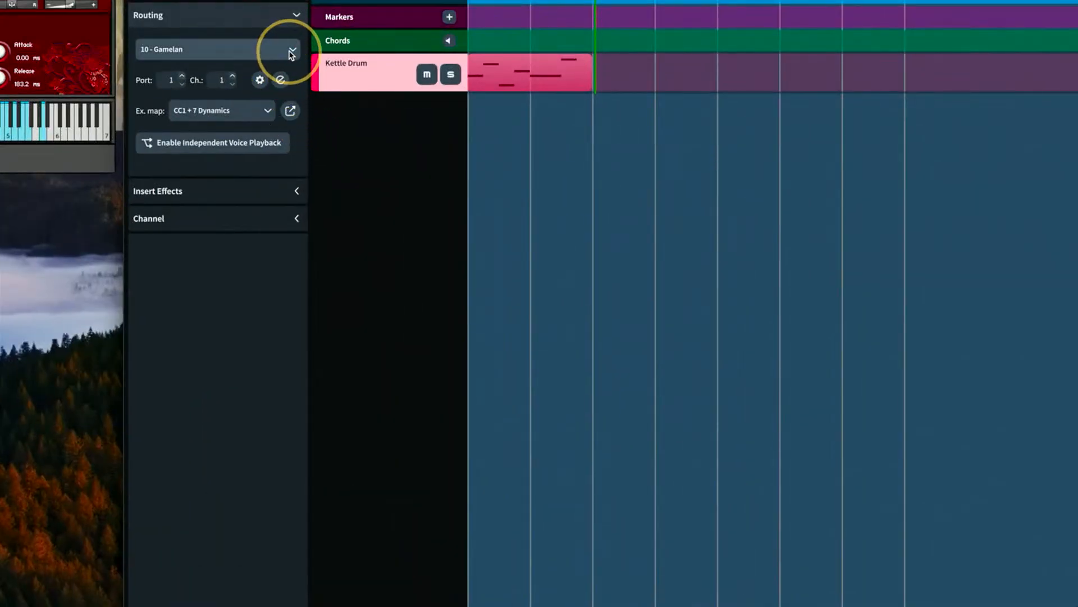
{"action": "left_click", "coordinate": [295, 81]}
{"action": "left_click", "coordinate": [200, 260]}
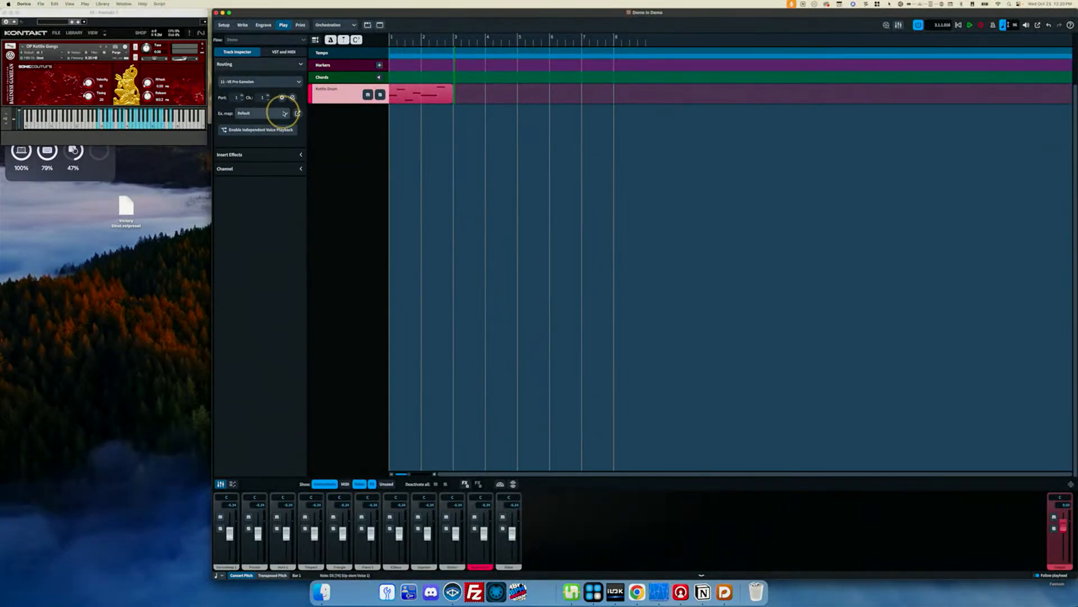
{"action": "left_click", "coordinate": [315, 134]}
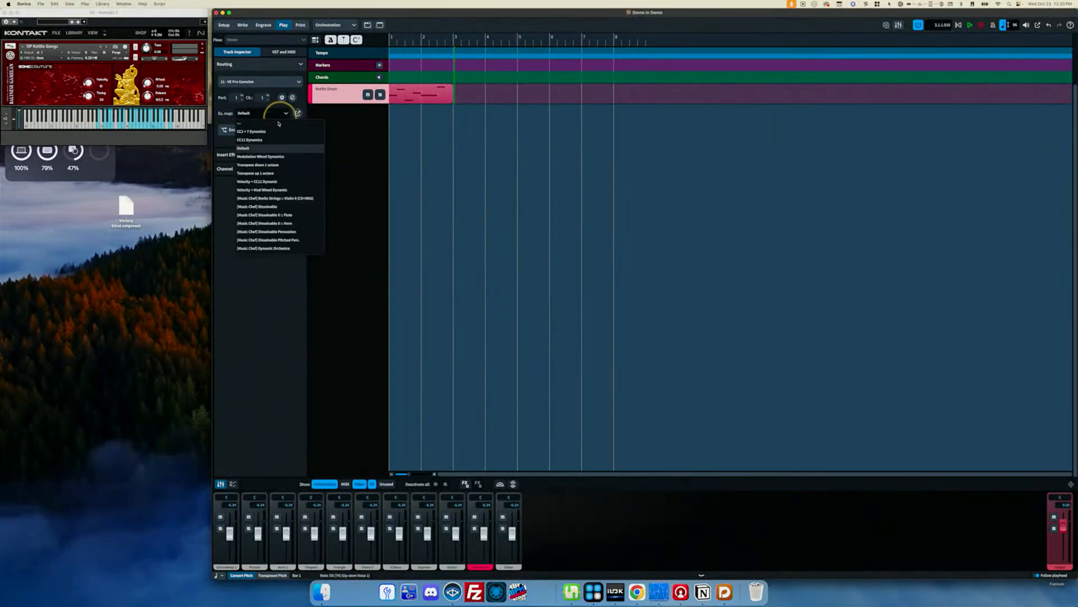
{"action": "left_click", "coordinate": [272, 133]}
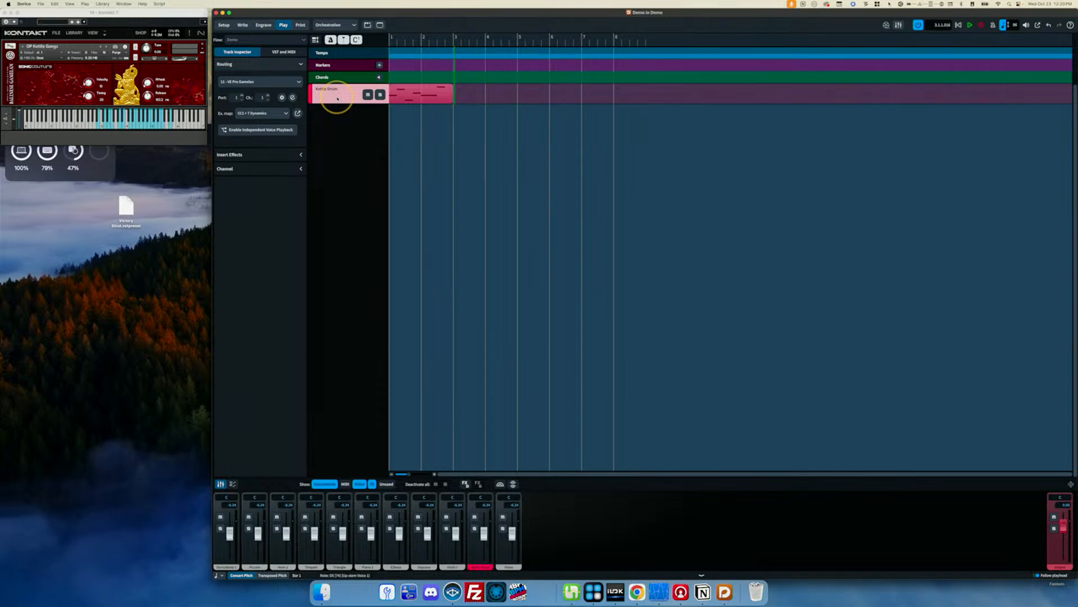
- Move the Vienna Ensemble Pro server window beside the project, return to Dorico, and select the Kettle Drum track for a sound test
{"action": "key", "text": "super+Tab"}
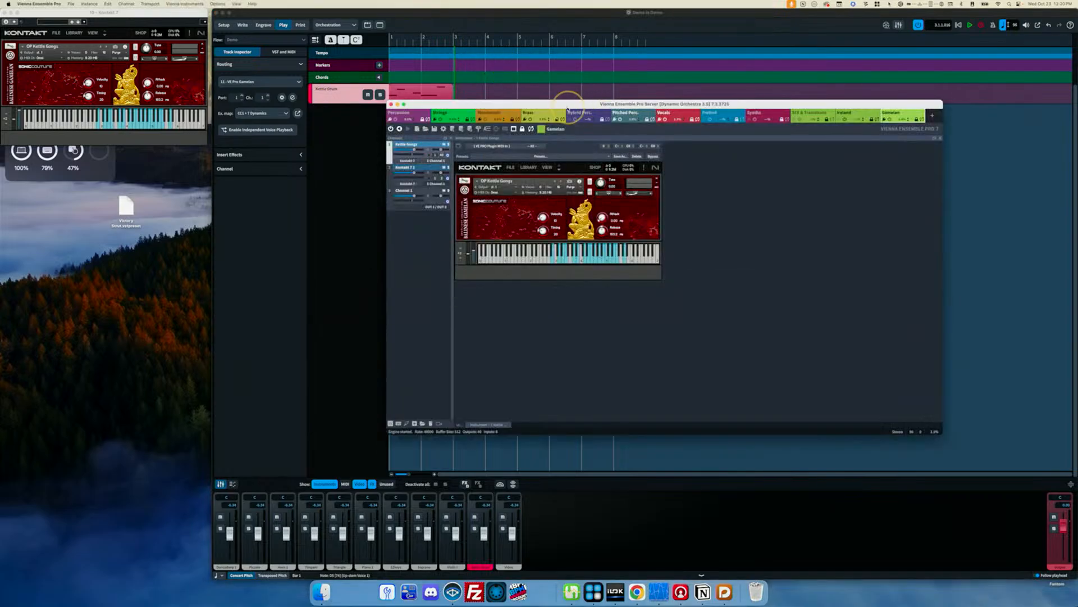
{"action": "left_click_drag", "start_coordinate": [560, 109], "coordinate": [91, 139]}
{"action": "left_click", "coordinate": [366, 124]}
{"action": "left_click", "coordinate": [347, 97]}
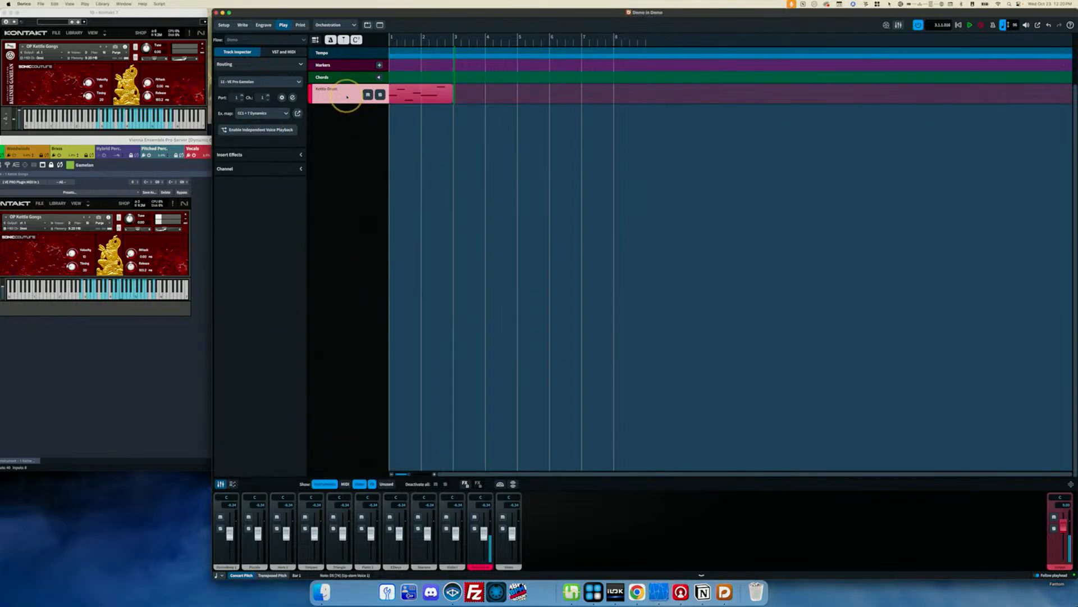
- Switch the project to Write mode and play back the Kettle Drum passage from its first note
{"action": "left_click", "coordinate": [243, 24]}
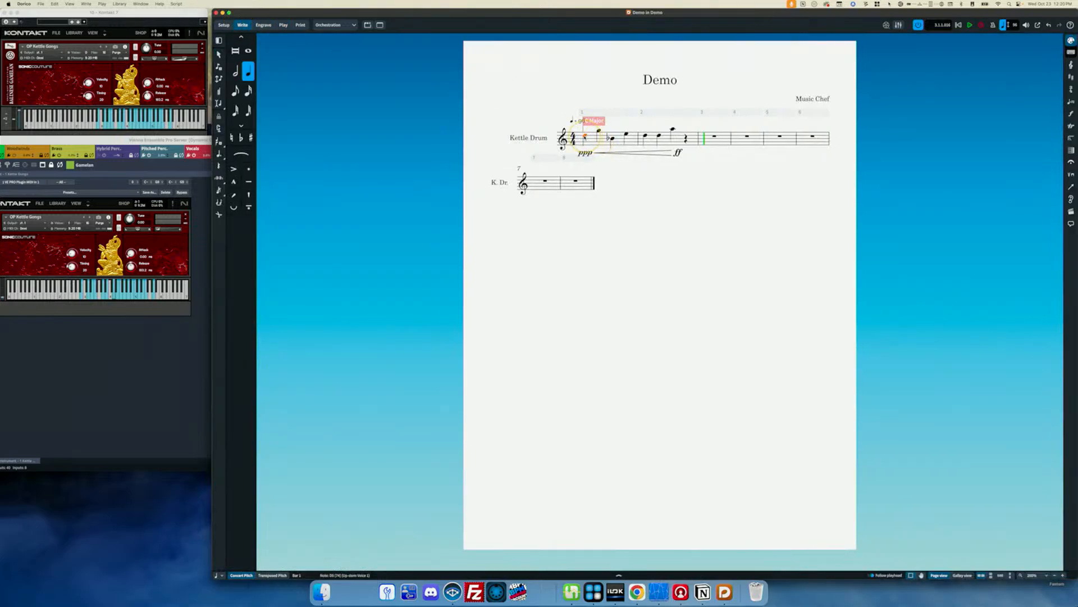
{"action": "key", "text": "p"}
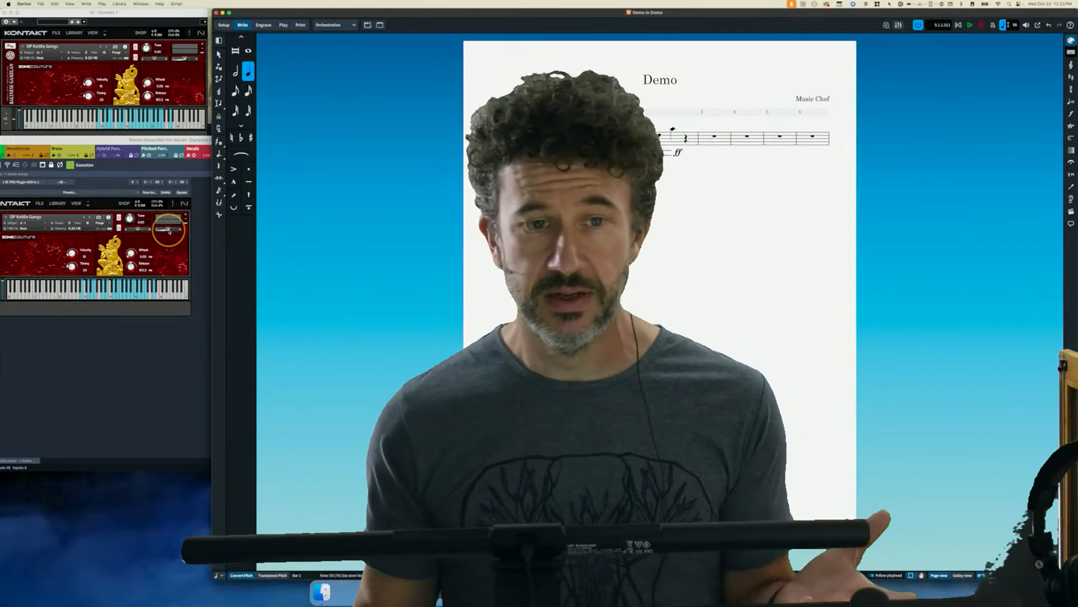
- Bring the Vienna Ensemble Pro server window in front of the score and display the Ireland instance
{"action": "left_click", "coordinate": [140, 140]}
{"action": "left_click_drag", "start_coordinate": [140, 141], "coordinate": [368, 119]}
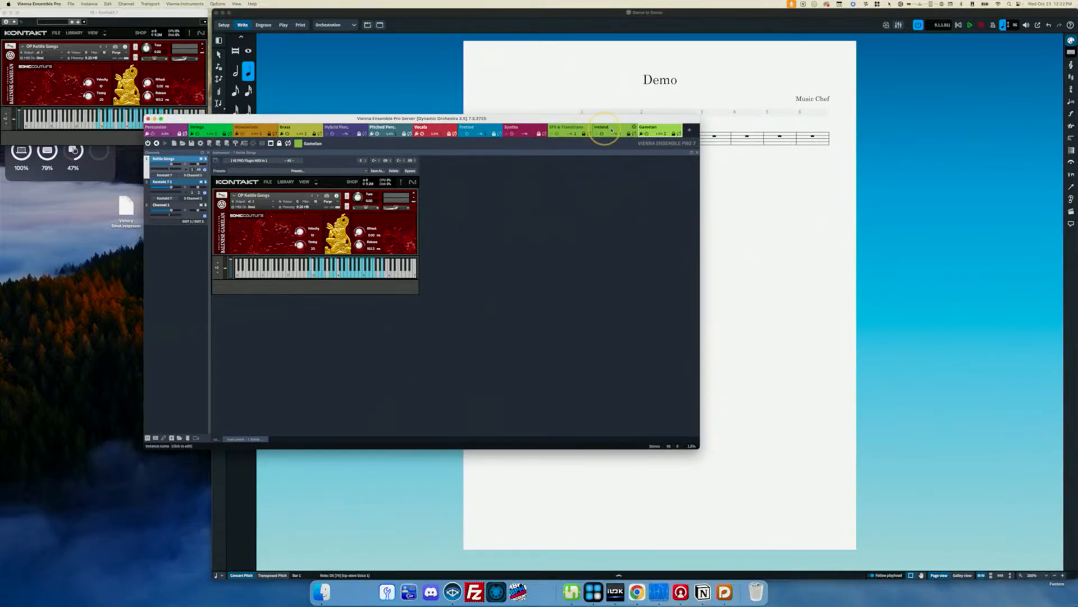
{"action": "left_click", "coordinate": [618, 128]}
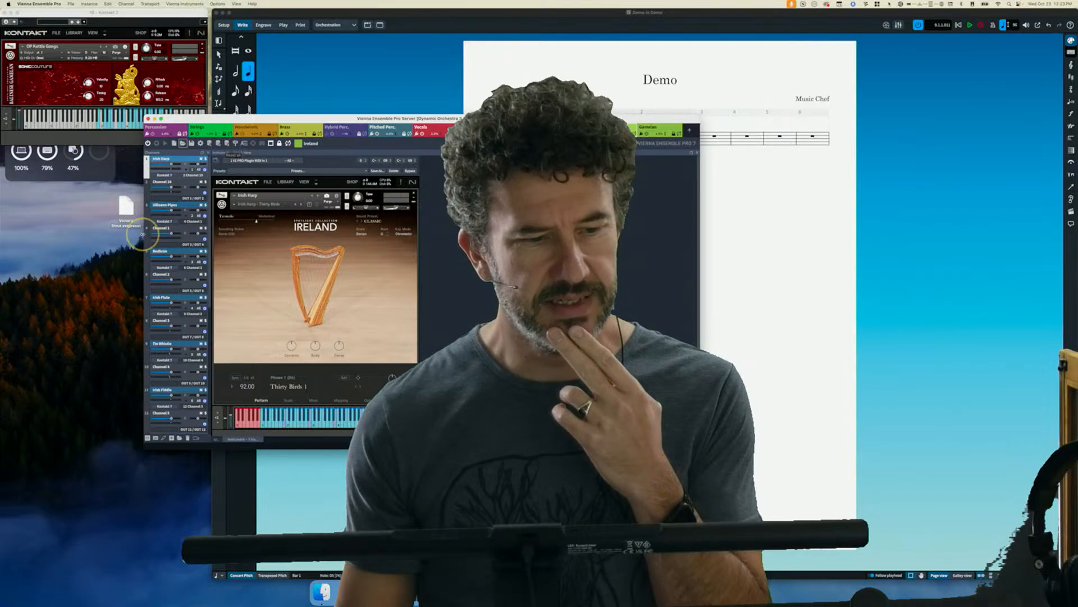
- Display the Percussion instance, select its Snare channel, and enable the instance
{"action": "left_click", "coordinate": [168, 129]}
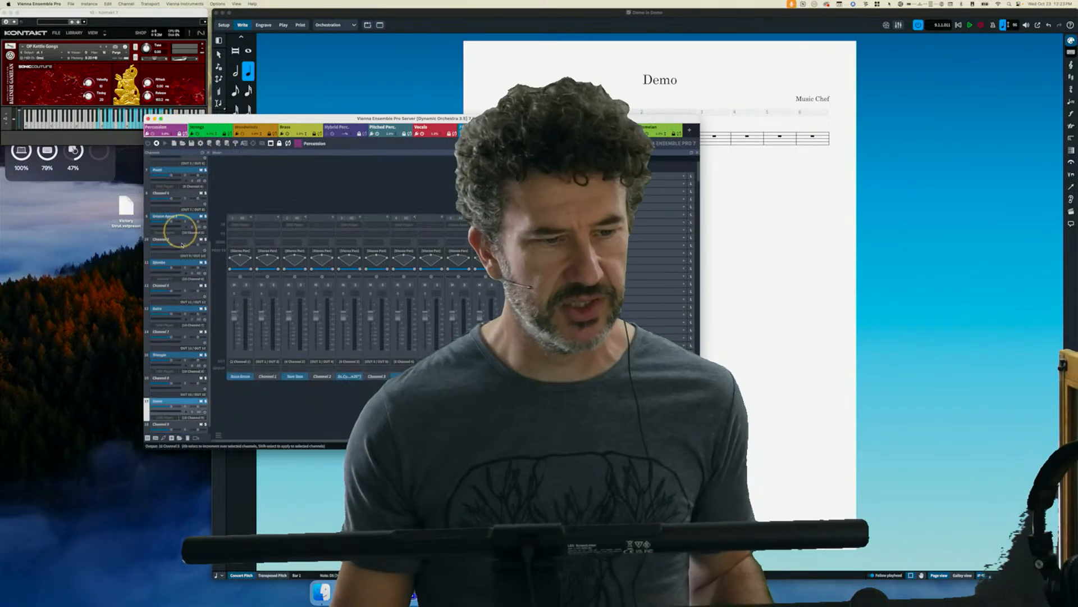
{"action": "left_click", "coordinate": [166, 355]}
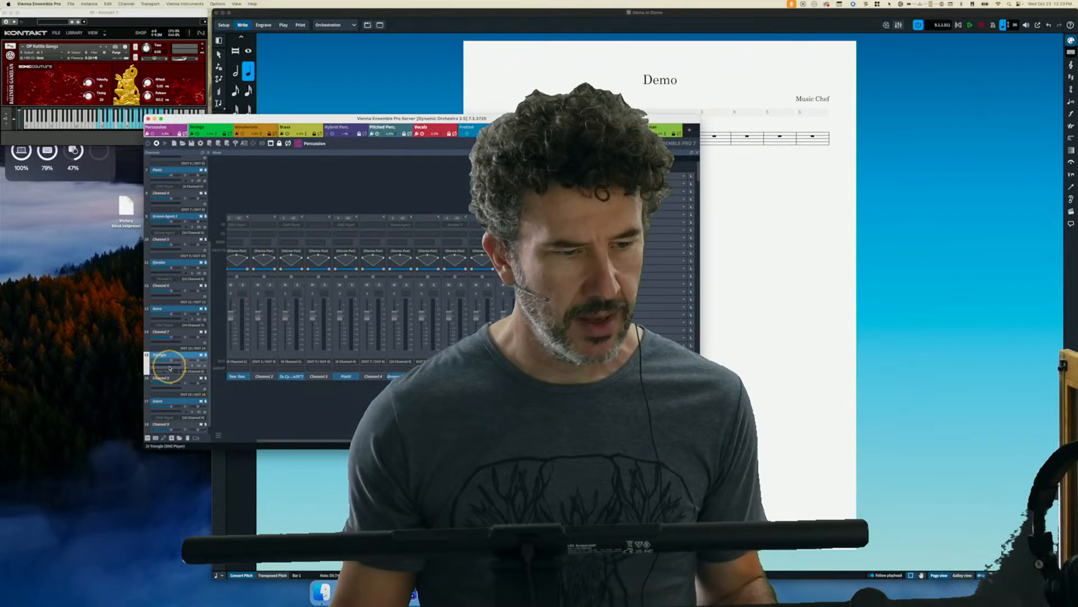
{"action": "scroll", "coordinate": [158, 373], "scroll_direction": "down", "scroll_amount": 1}
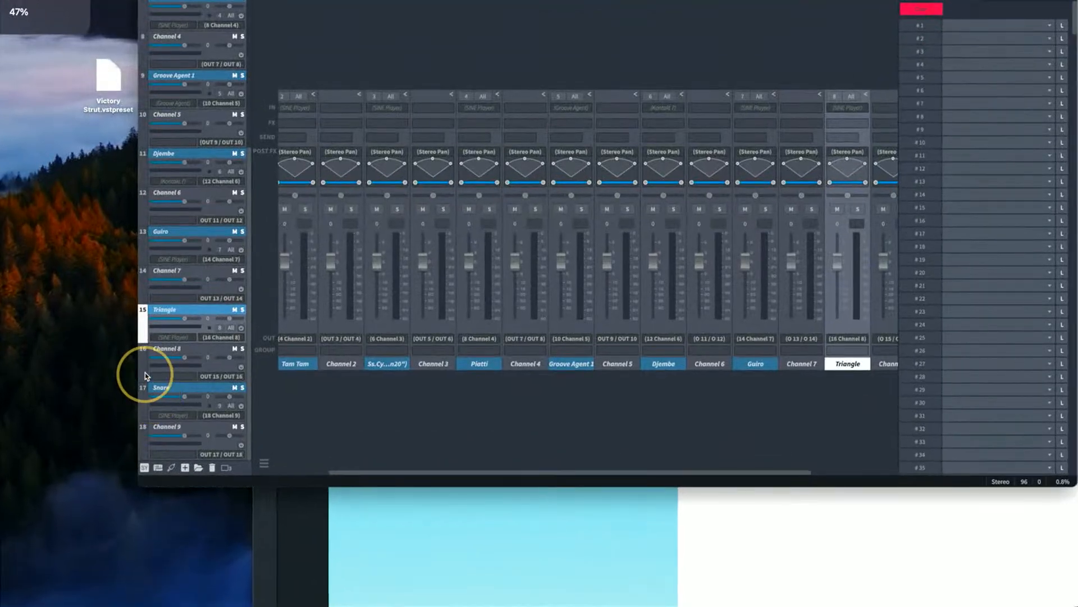
{"action": "left_click", "coordinate": [144, 403]}
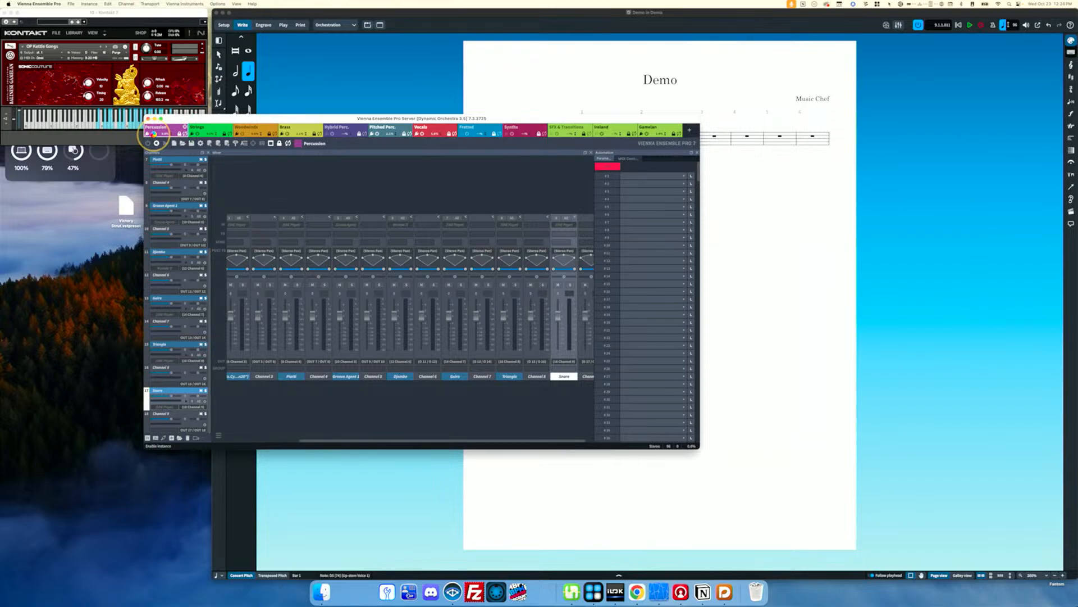
{"action": "left_click", "coordinate": [153, 134]}
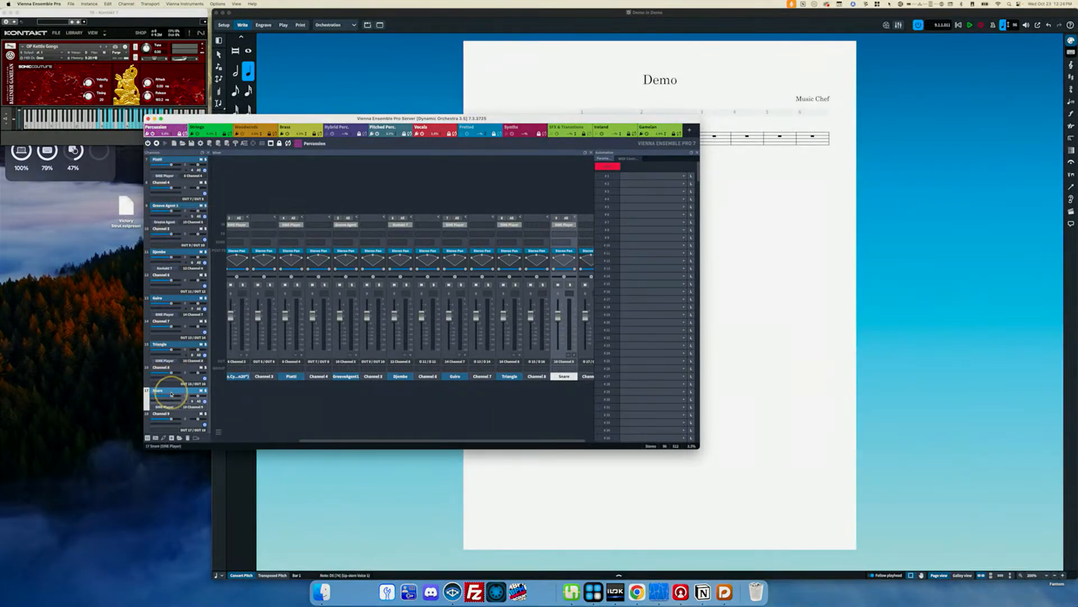
- Open the Snare channel's SINE Player and enlarge the server window to fit the whole plugin interface
{"action": "left_click", "coordinate": [147, 376]}
{"action": "double_click", "coordinate": [148, 392]}
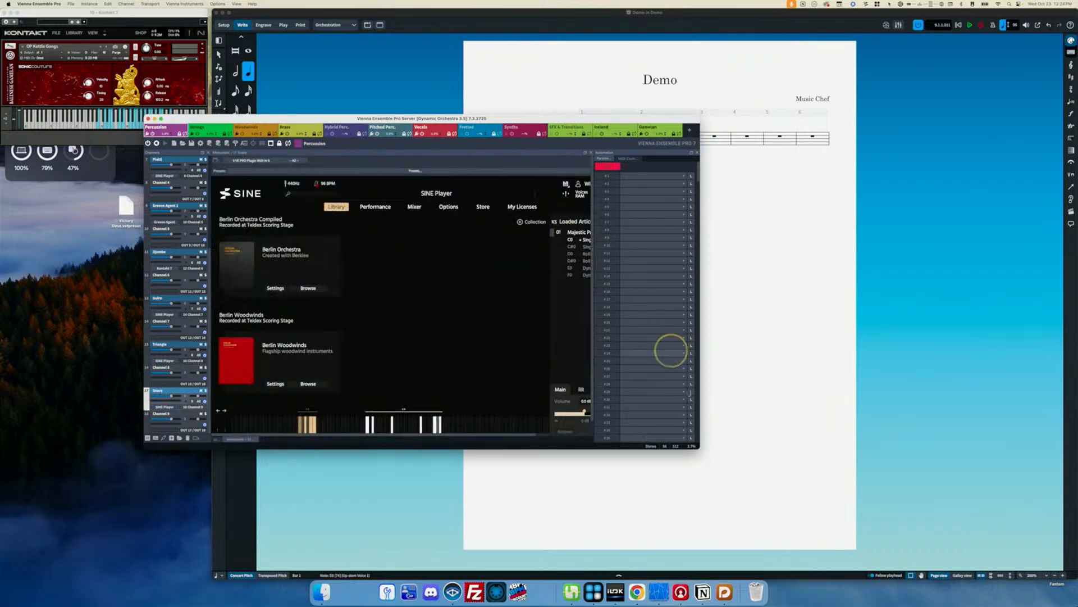
{"action": "left_click_drag", "start_coordinate": [773, 509], "coordinate": [821, 537]}
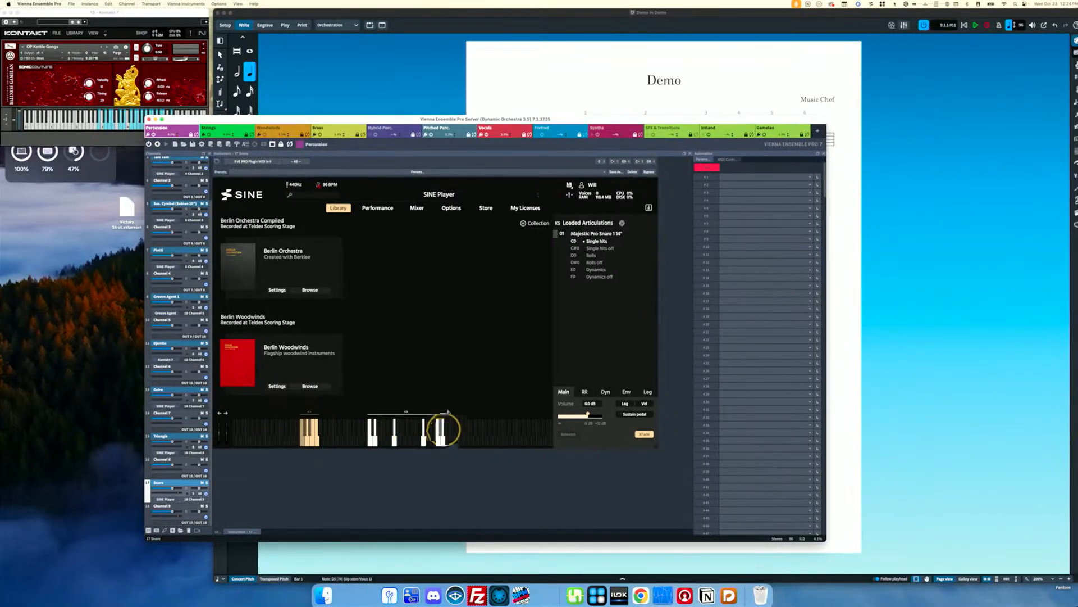
- Switch through the Rolls, Dynamics and Single hits articulations of the Majestic Pro Snare 1 14" to compare them
{"action": "left_click", "coordinate": [589, 256]}
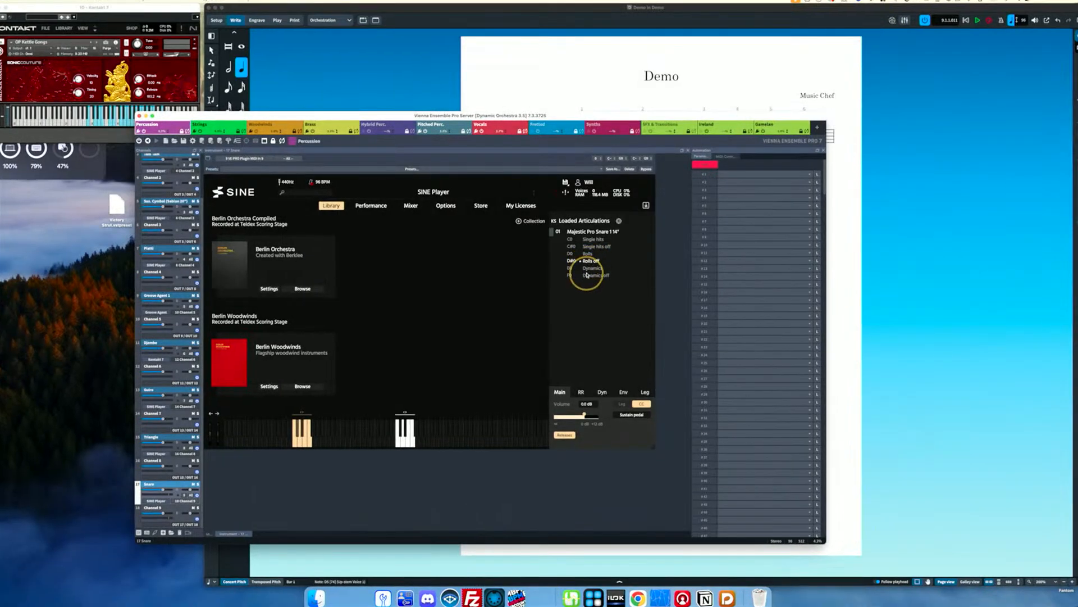
{"action": "left_click", "coordinate": [592, 268]}
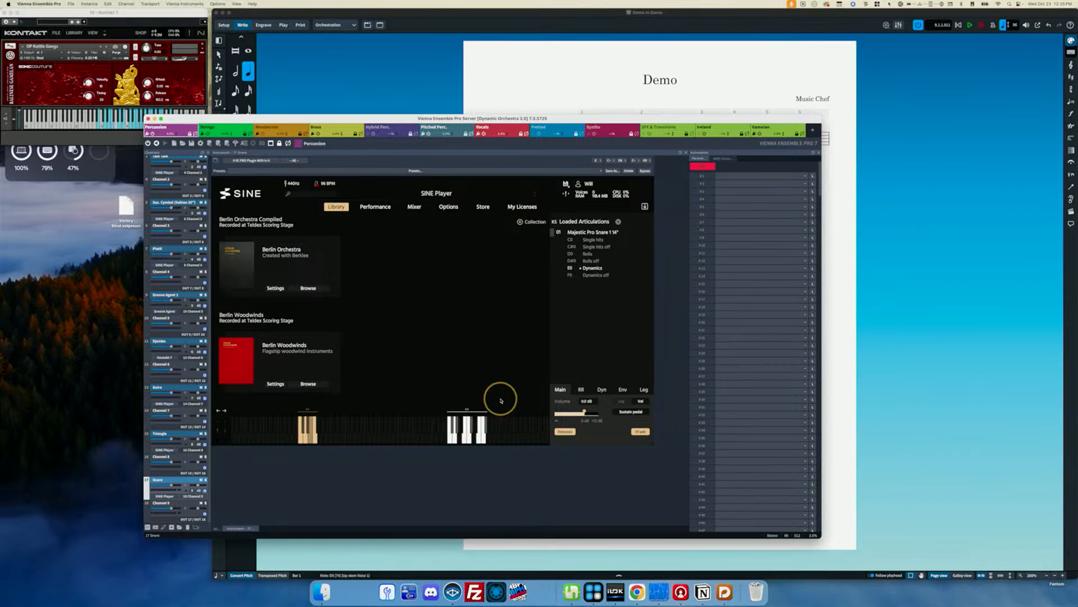
{"action": "left_click", "coordinate": [594, 240]}
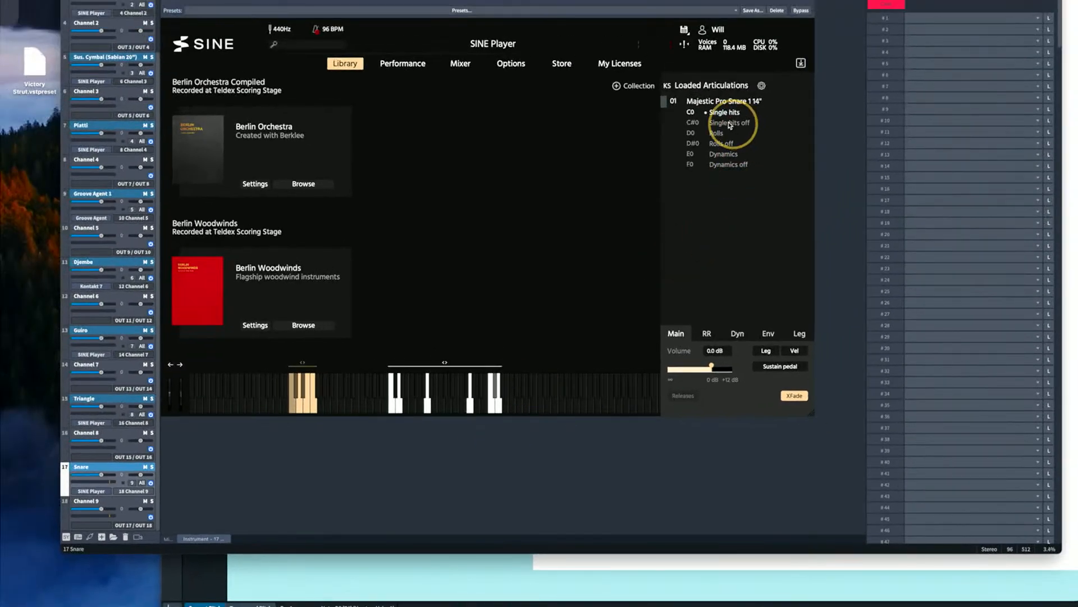
{"action": "left_click", "coordinate": [716, 133]}
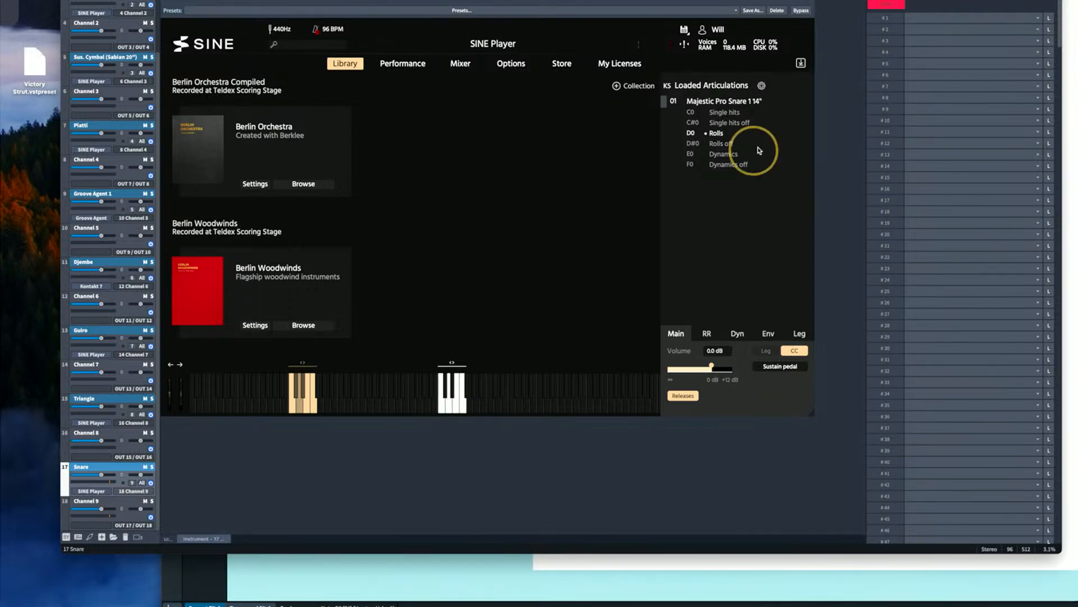
{"action": "left_click", "coordinate": [719, 155]}
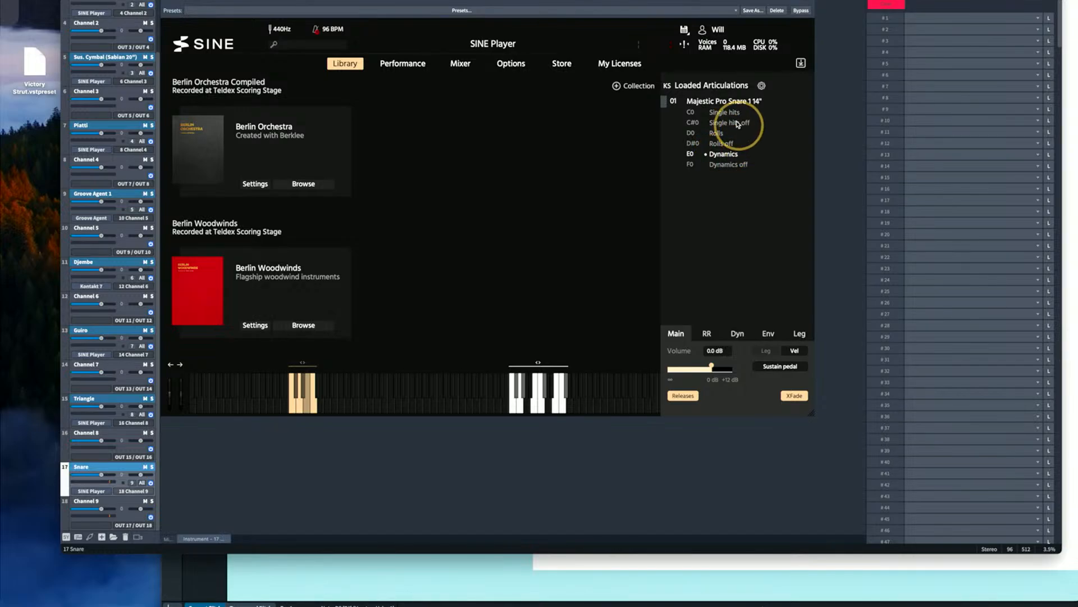
- Review the snare's Single hits off, Rolls off and Dynamics off articulations one after another
{"action": "left_click", "coordinate": [728, 122]}
{"action": "left_click", "coordinate": [725, 144]}
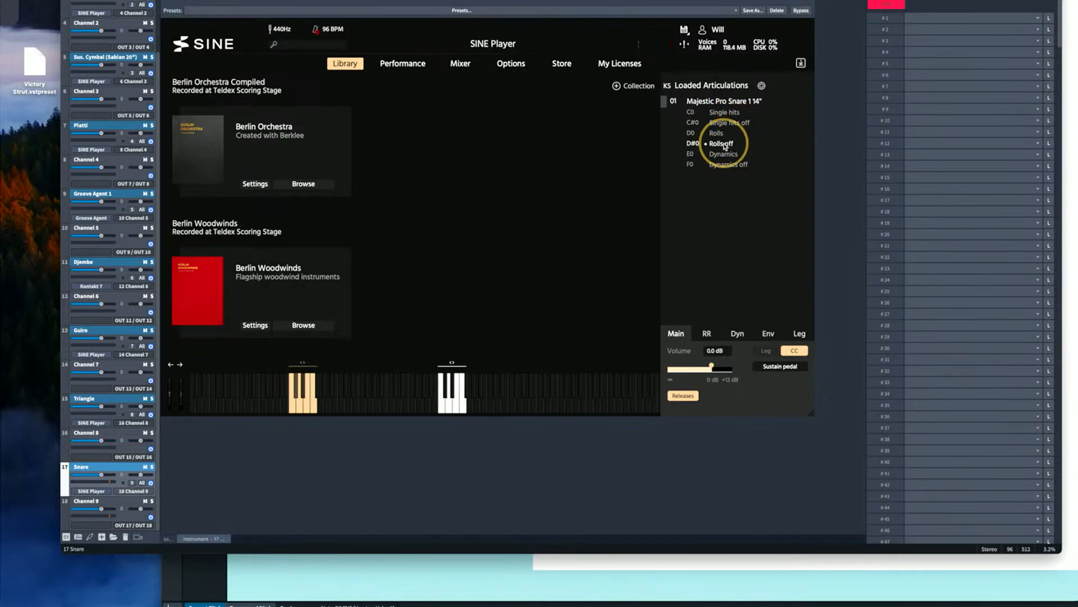
{"action": "left_click", "coordinate": [727, 164]}
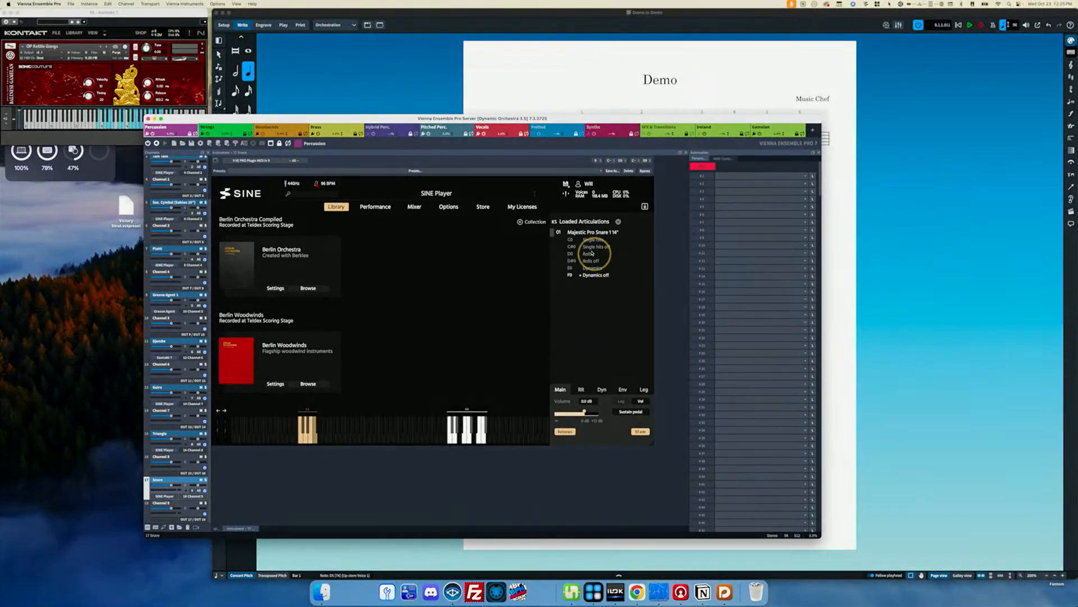
- Alternate the snare's active articulation between Single hits and Rolls, ending on Single hits
{"action": "left_click", "coordinate": [591, 241]}
{"action": "left_click", "coordinate": [587, 253]}
{"action": "left_click", "coordinate": [589, 239]}
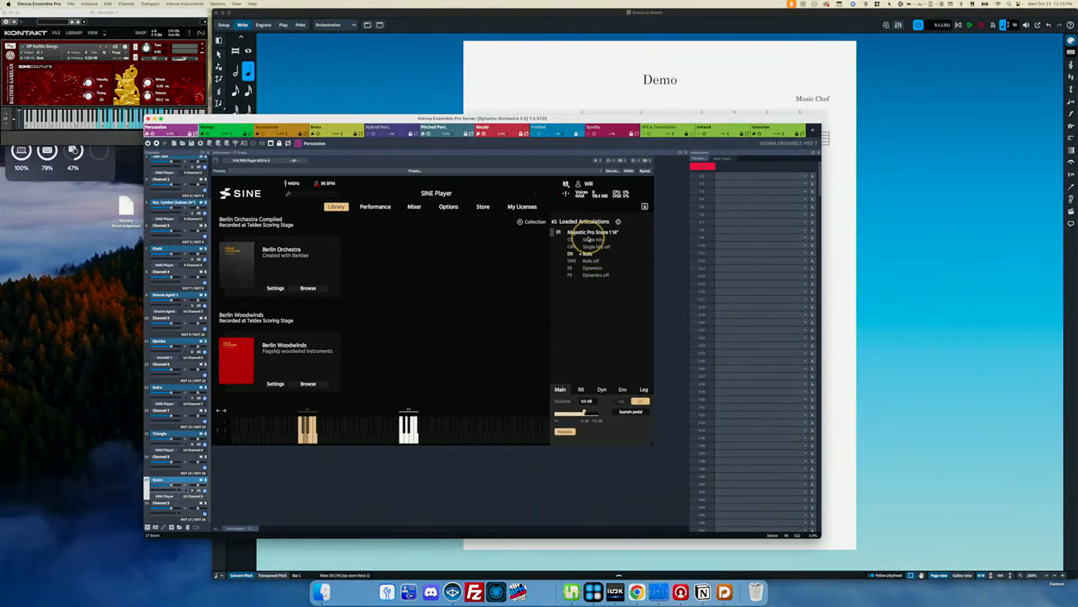